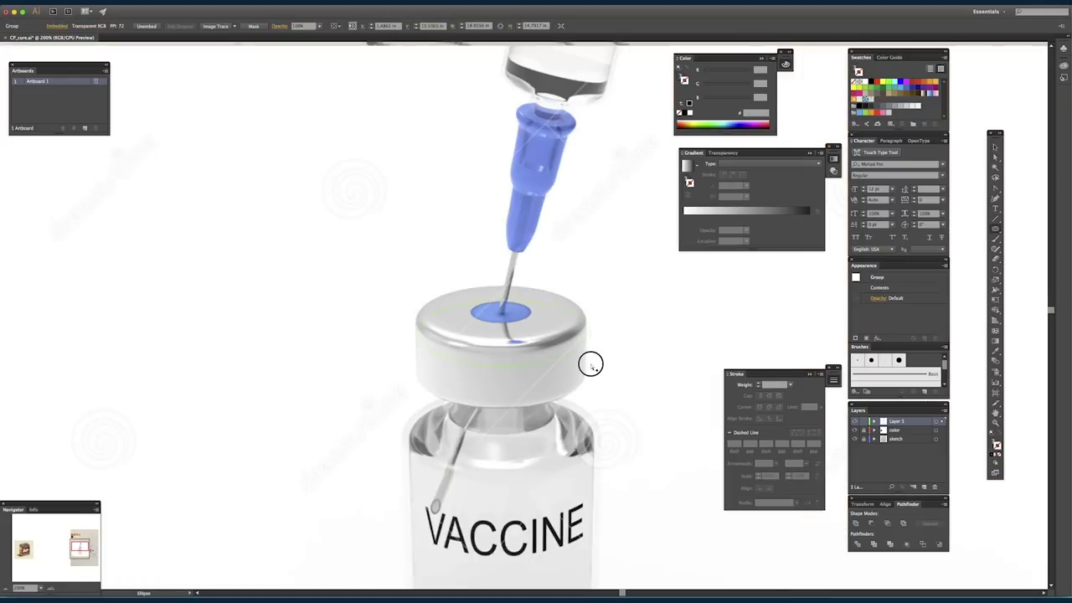
- Draw an ellipse over the rim of the vial cap on the vaccine reference photo
{"action": "left_click_drag", "start_coordinate": [591, 366], "coordinate": [586, 354]}
{"action": "key", "text": "v"}
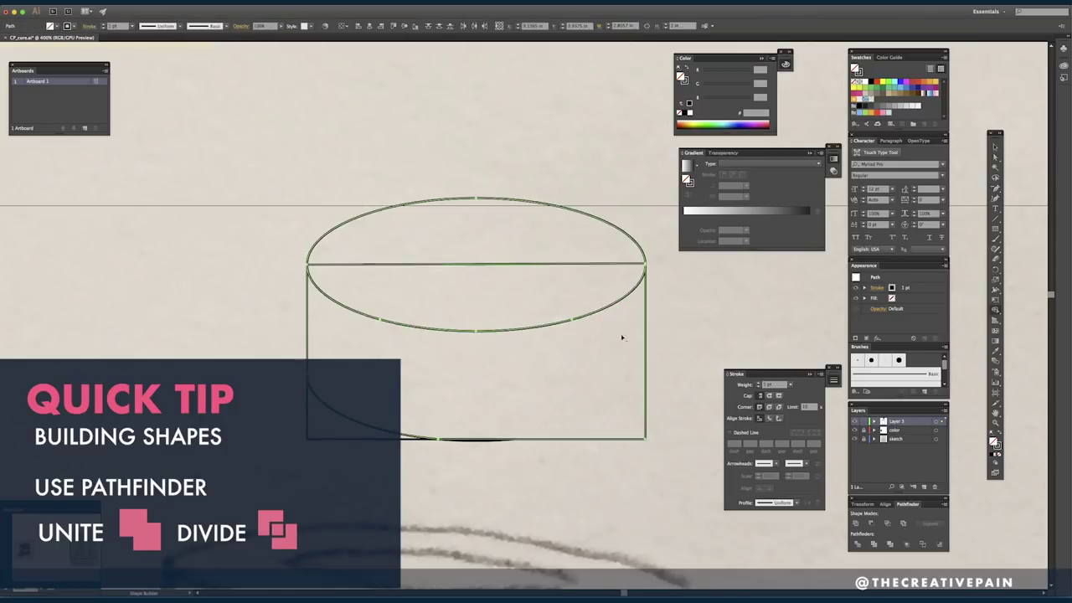
- Merge the stacked ellipses and rectangle into the cap's cylinder, checking its side edge alignment in outline view
{"action": "left_click_drag", "start_coordinate": [645, 439], "coordinate": [645, 374]}
{"action": "left_click", "coordinate": [666, 351]}
{"action": "key", "text": "super+y"}
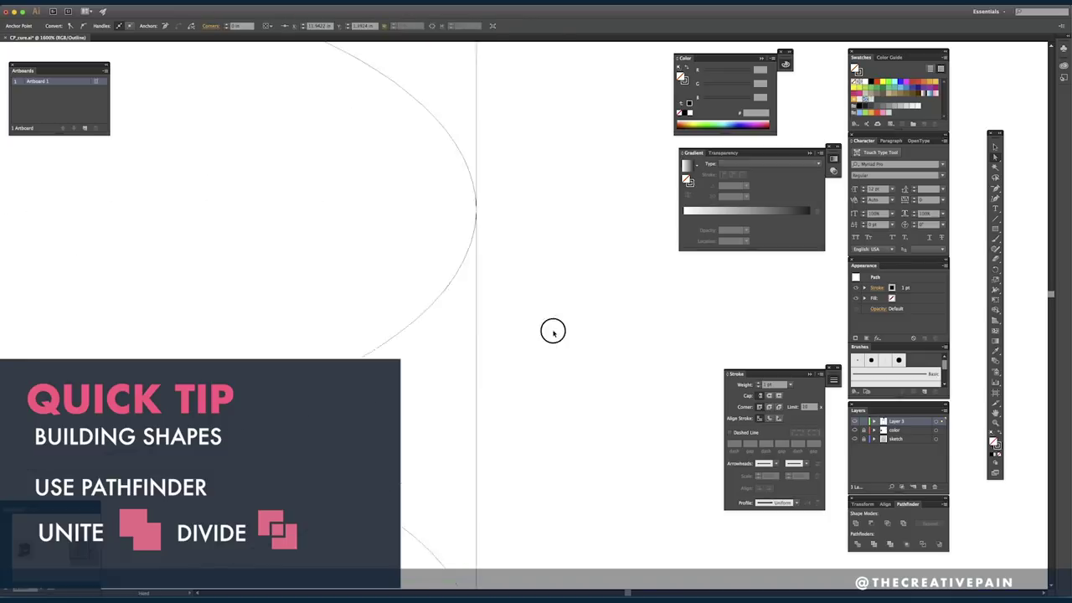
{"action": "left_click", "coordinate": [546, 462], "text": "super"}
{"action": "left_click", "coordinate": [550, 432]}
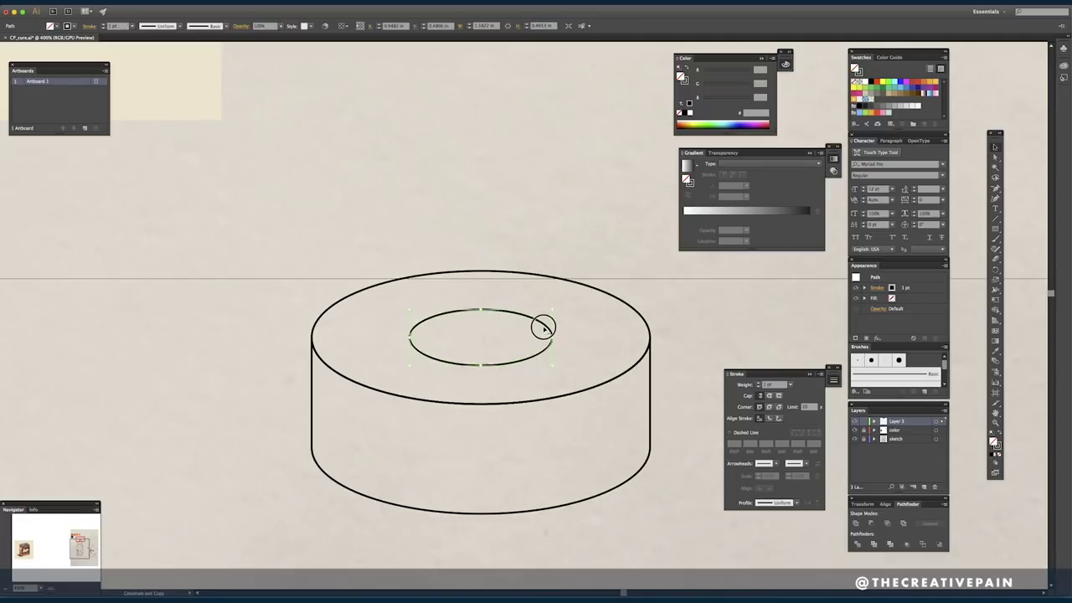
- Duplicate the small inner ellipse slightly lower to form the rim of the cap's hole
{"action": "left_click_drag", "start_coordinate": [543, 328], "coordinate": [544, 333]}
{"action": "left_click", "coordinate": [530, 321]}
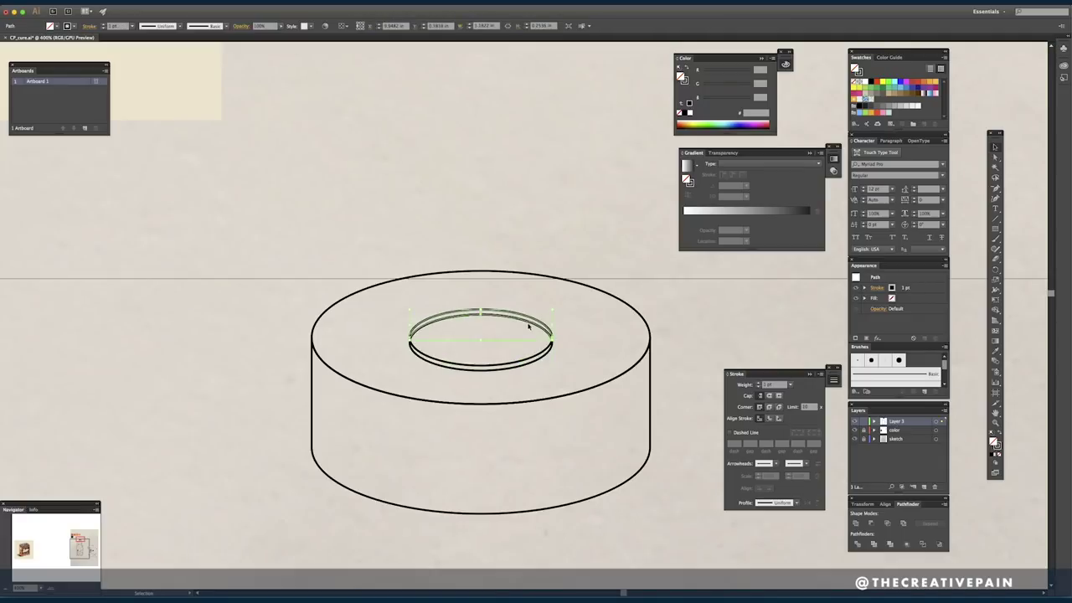
{"action": "left_click", "coordinate": [556, 226]}
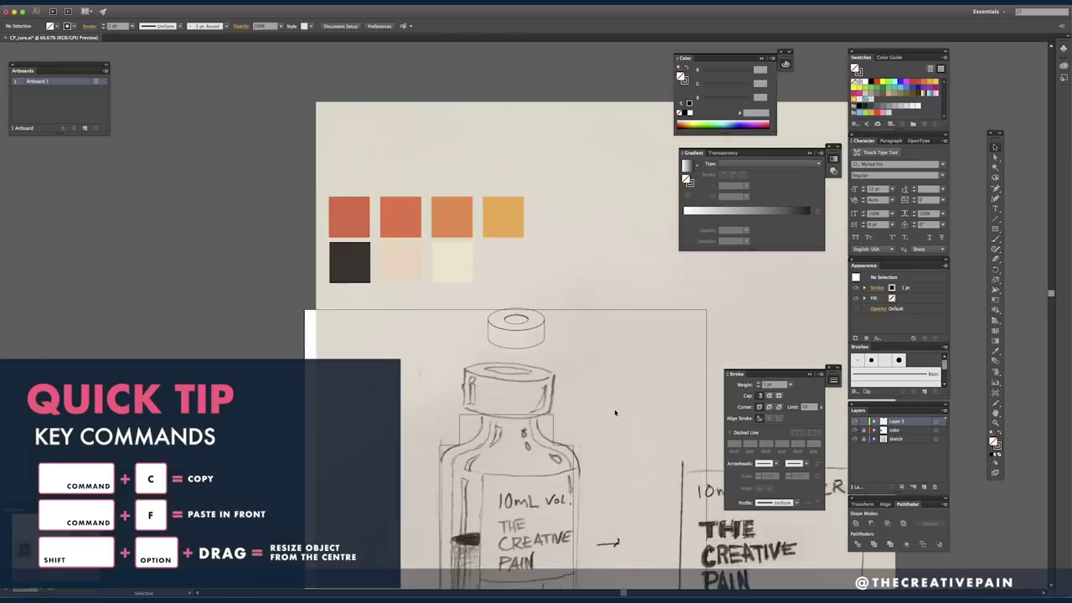
- Fit the cap group over the cap of the sketched vial
{"action": "scroll", "coordinate": [567, 337], "scroll_direction": "down", "scroll_amount": 2}
{"action": "left_click", "coordinate": [536, 372]}
{"action": "scroll", "coordinate": [608, 313], "scroll_direction": "down", "scroll_amount": 2}
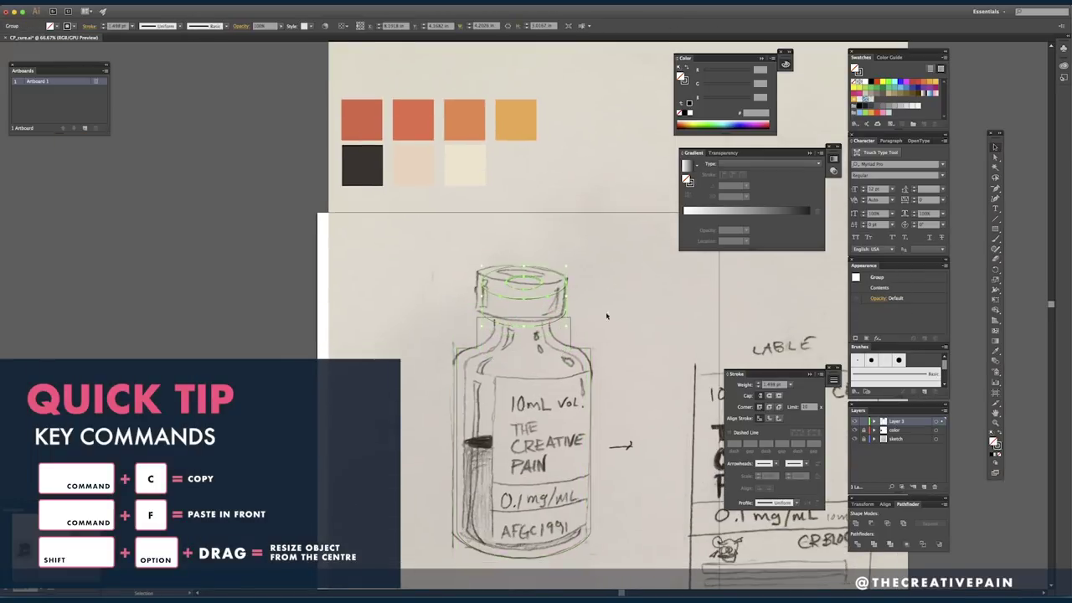
{"action": "key", "text": "super+equal"}
{"action": "left_click_drag", "start_coordinate": [590, 240], "coordinate": [605, 229]}
- Duplicate the cylinder outline down to the vial's base and stretch it up to form the body
{"action": "key", "text": "super+minus"}
{"action": "scroll", "coordinate": [614, 283], "scroll_direction": "down", "scroll_amount": 2}
{"action": "key", "text": "super+equal"}
{"action": "left_click_drag", "start_coordinate": [567, 160], "coordinate": [567, 496]}
{"action": "left_click_drag", "start_coordinate": [569, 451], "coordinate": [587, 245]}
- Delete the unneeded segments and inner ellipses from the vial body outline
{"action": "scroll", "coordinate": [614, 461], "scroll_direction": "down", "scroll_amount": 2}
{"action": "key", "text": "a"}
{"action": "left_click", "coordinate": [527, 429]}
{"action": "key", "text": "Delete"}
{"action": "key", "text": "Delete"}
{"action": "left_click", "coordinate": [587, 335]}
{"action": "key", "text": "Delete"}
{"action": "key", "text": "Delete"}
{"action": "left_click", "coordinate": [588, 429]}
- Reposition the cap, neck and shoulder outlines so they line up along the vial's vertical axis
{"action": "scroll", "coordinate": [584, 246], "scroll_direction": "up", "scroll_amount": 2}
{"action": "left_click", "coordinate": [562, 193]}
{"action": "left_click_drag", "start_coordinate": [559, 194], "coordinate": [551, 265]}
{"action": "key", "text": "v"}
{"action": "left_click", "coordinate": [582, 335]}
{"action": "left_click", "coordinate": [578, 283]}
{"action": "key", "text": "super+a"}
{"action": "mouse_move", "coordinate": [491, 223]}
{"action": "left_mouse_down"}
{"action": "mouse_move", "coordinate": [512, 222]}
{"action": "mouse_move", "coordinate": [487, 222]}
{"action": "left_mouse_up"}
{"action": "key", "text": "super+shift+a"}
{"action": "left_click_drag", "start_coordinate": [560, 204], "coordinate": [561, 235]}
{"action": "key", "text": "super+shift+a"}
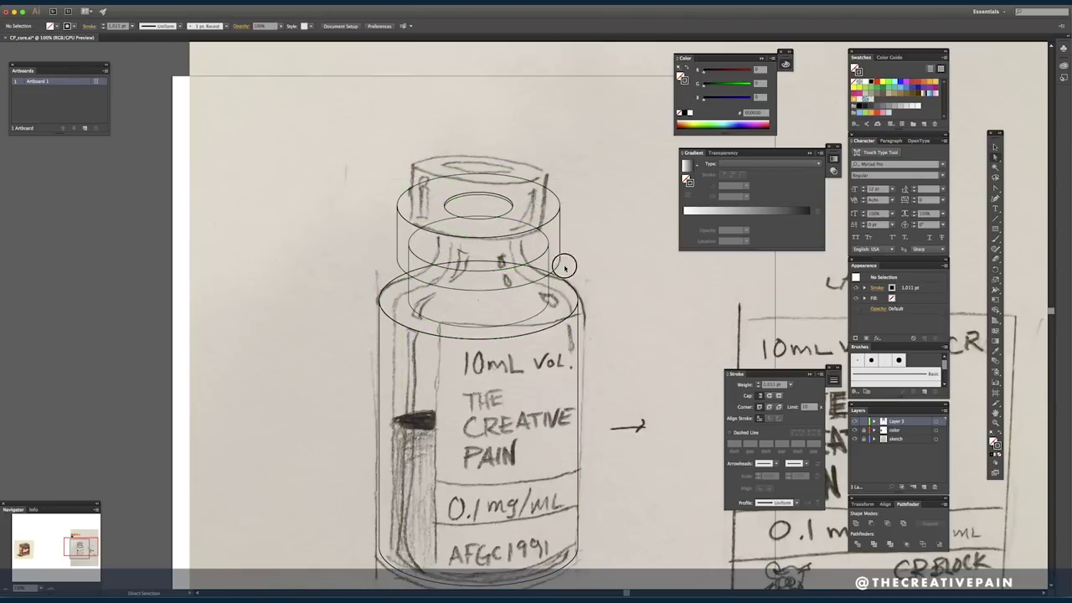
- Delete the overlapping segments of the neck outline below the cap
{"action": "left_click", "coordinate": [548, 245]}
{"action": "key", "text": "Delete"}
{"action": "left_click", "coordinate": [528, 257]}
{"action": "key", "text": "Delete"}
{"action": "key", "text": "v"}
{"action": "key", "text": "super+minus"}
{"action": "key", "text": "super+minus"}
{"action": "key", "text": "super+minus"}
{"action": "key", "text": "super+minus"}
{"action": "key", "text": "super+equal"}
{"action": "key", "text": "super+equal"}
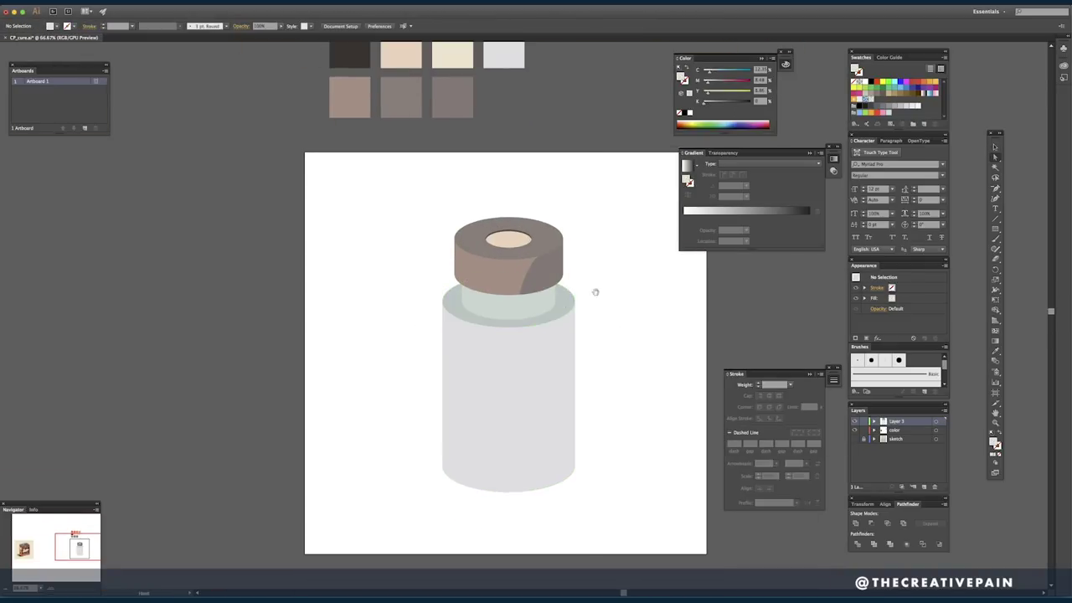
- Add a darker rim along the edge of the cap's top face using an offset ellipse
{"action": "scroll", "coordinate": [593, 292], "scroll_direction": "down", "scroll_amount": 2}
{"action": "key", "text": "a"}
{"action": "key", "text": "ctrl+equal"}
{"action": "key", "text": "ctrl+equal"}
{"action": "key", "text": "super+equal"}
{"action": "key", "text": "super+equal"}
{"action": "key", "text": "v"}
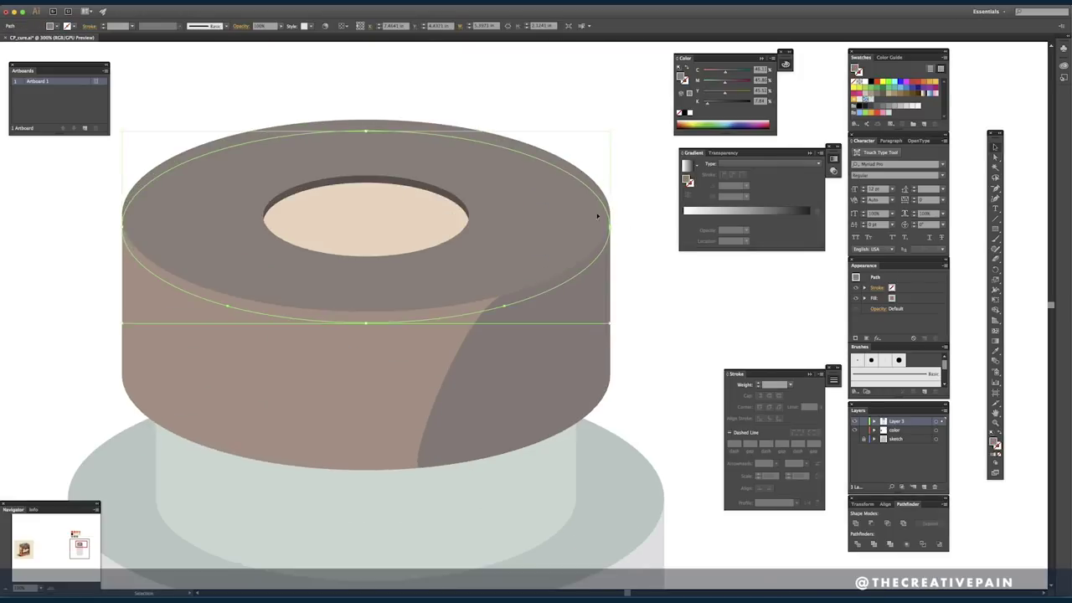
{"action": "left_click", "coordinate": [367, 213]}
{"action": "scroll", "coordinate": [367, 213], "scroll_direction": "down", "scroll_amount": 2}
{"action": "key", "text": "a"}
{"action": "left_click", "coordinate": [625, 300]}
{"action": "key", "text": "super+minus"}
{"action": "key", "text": "super+minus"}
{"action": "key", "text": "super+minus"}
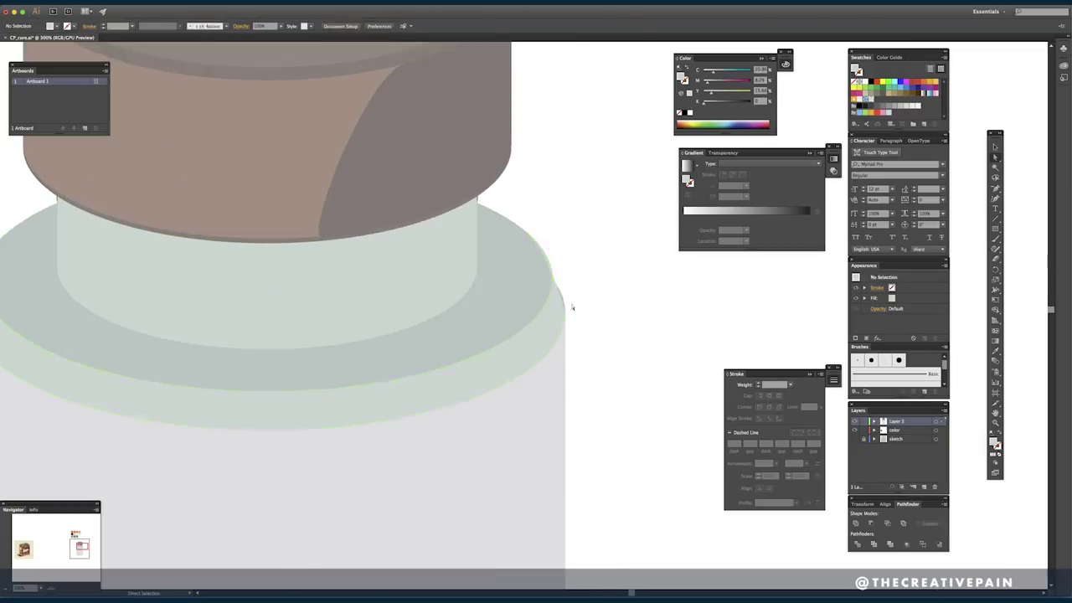
{"action": "key", "text": "super+minus"}
{"action": "key", "text": "super+minus"}
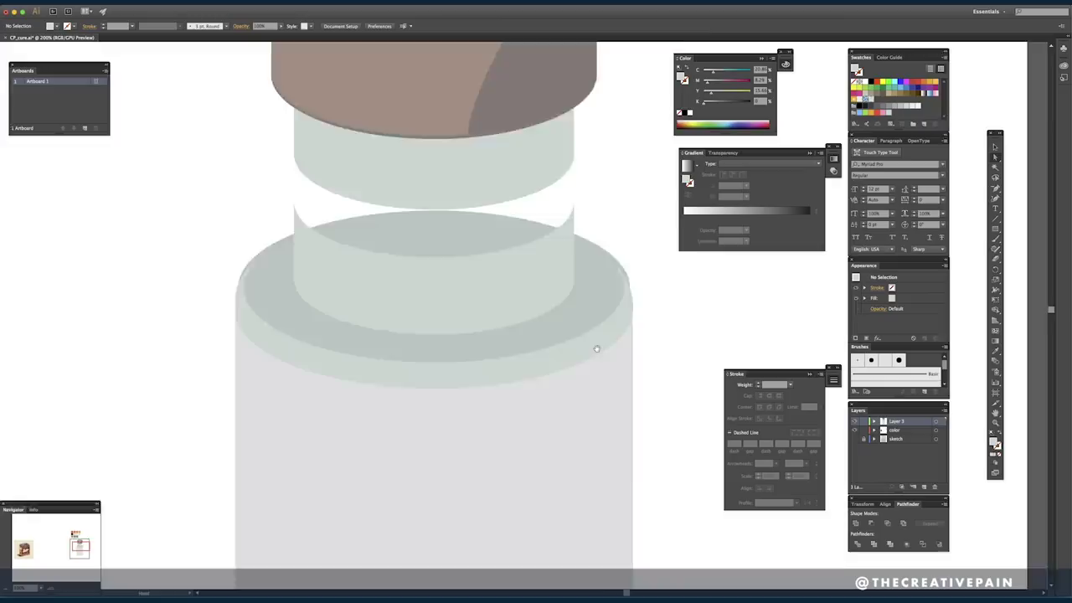
{"action": "left_click", "coordinate": [641, 288]}
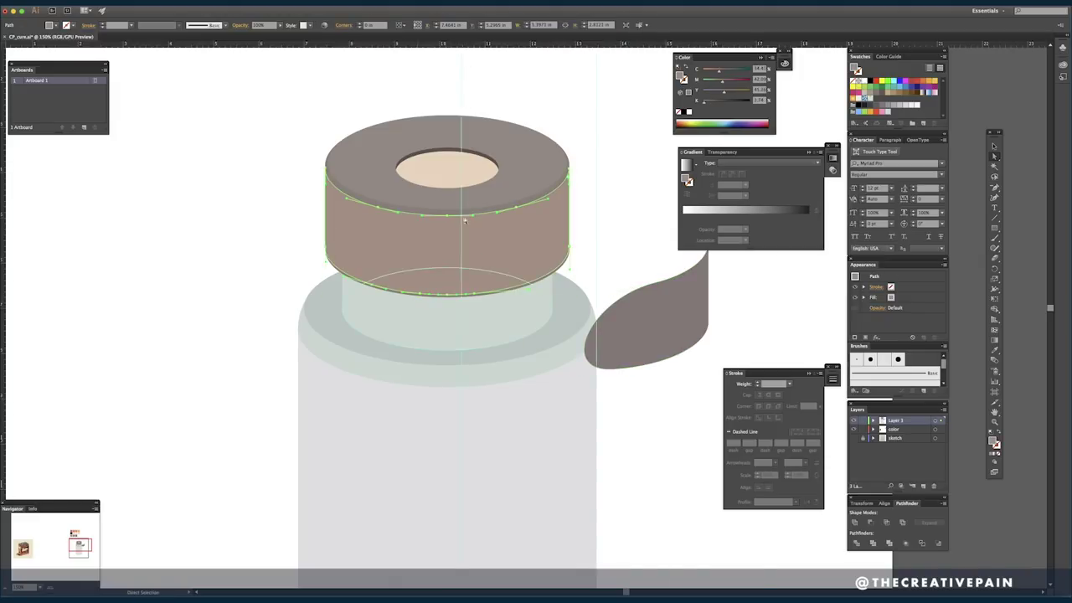
- Cut a shadow shape from the cap's side at the centre guide, curve its left edge and sample the old shadow's dark colour
{"action": "scroll", "coordinate": [463, 219], "scroll_direction": "up", "scroll_amount": 2}
{"action": "key", "text": "plus"}
{"action": "left_click", "coordinate": [495, 224]}
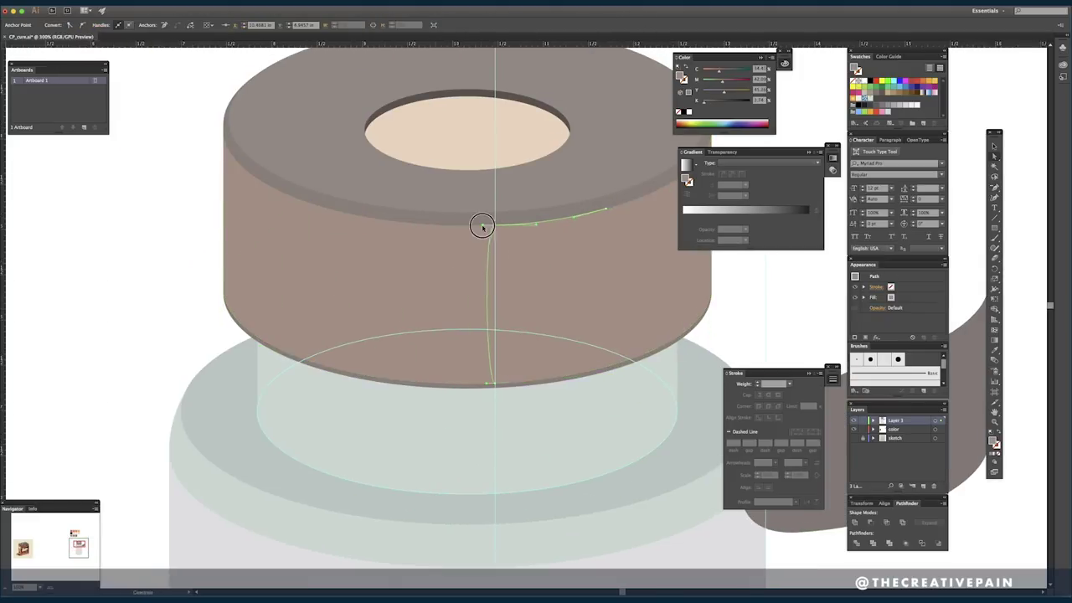
{"action": "left_click_drag", "start_coordinate": [486, 384], "coordinate": [373, 390]}
{"action": "key", "text": "i"}
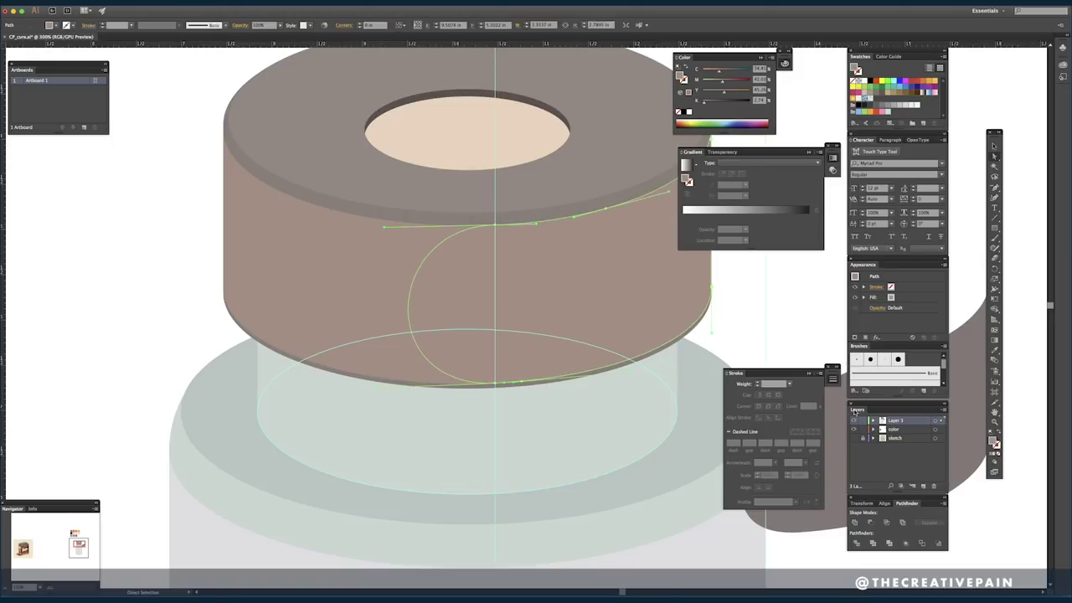
{"action": "left_click", "coordinate": [836, 486]}
- Delete the old shadow shape lying beside the vial
{"action": "key", "text": "super+minus"}
{"action": "key", "text": "super+minus"}
{"action": "left_click", "coordinate": [737, 302]}
{"action": "left_click", "coordinate": [738, 323]}
{"action": "key", "text": "Delete"}
- Nudge the edge of the pale green neck where it meets the cap
{"action": "key", "text": "super+minus"}
{"action": "key", "text": "super+minus"}
{"action": "key", "text": "super+plus"}
{"action": "key", "text": "super+plus"}
{"action": "key", "text": "super+plus"}
{"action": "scroll", "coordinate": [633, 353], "scroll_direction": "down", "scroll_amount": 3}
{"action": "left_click", "coordinate": [584, 309]}
{"action": "left_click_drag", "start_coordinate": [585, 309], "coordinate": [587, 313]}
{"action": "left_click", "coordinate": [665, 301]}
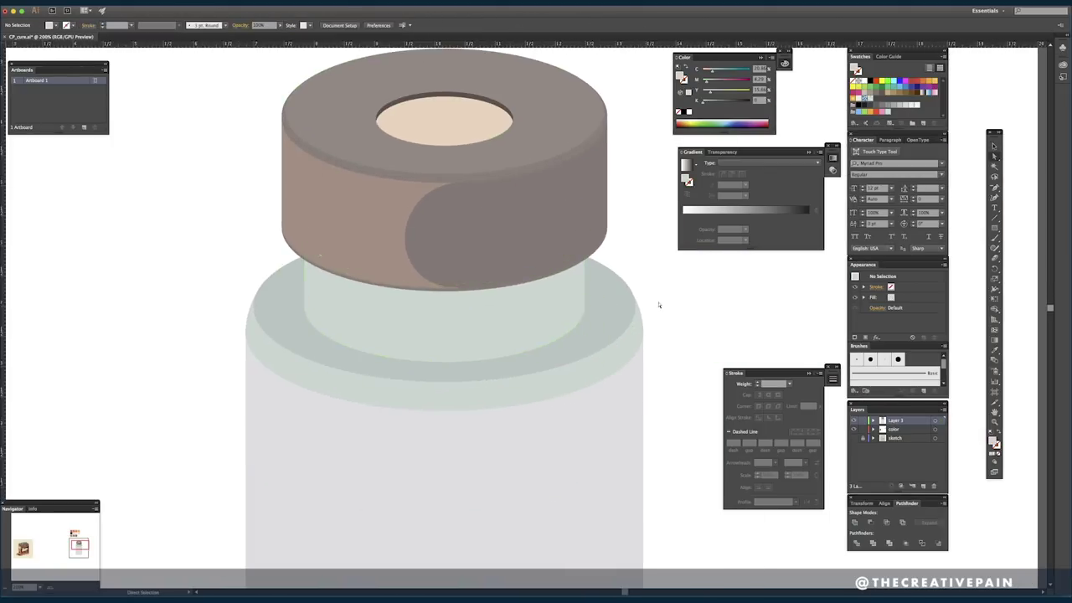
- Duplicate the coloured vial straight down below the artboard
{"action": "key", "text": "super+minus"}
{"action": "key", "text": "super+minus"}
{"action": "key", "text": "super+minus"}
{"action": "key", "text": "v"}
{"action": "left_click", "coordinate": [544, 236]}
{"action": "key", "text": "super+shift+a"}
{"action": "mouse_move", "coordinate": [636, 377]}
{"action": "left_mouse_down"}
{"action": "mouse_move", "coordinate": [650, 413]}
{"action": "mouse_move", "coordinate": [664, 287]}
{"action": "left_mouse_up"}
{"action": "left_click_drag", "start_coordinate": [551, 268], "coordinate": [551, 558]}
{"action": "mouse_move", "coordinate": [667, 542]}
{"action": "left_mouse_down"}
{"action": "mouse_move", "coordinate": [675, 361]}
{"action": "mouse_move", "coordinate": [661, 374]}
{"action": "mouse_move", "coordinate": [553, 355]}
{"action": "left_mouse_up"}
- Draw a light grey upright rectangle next to the label sketch as the label's background
{"action": "key", "text": "m"}
{"action": "left_click_drag", "start_coordinate": [580, 308], "coordinate": [608, 427]}
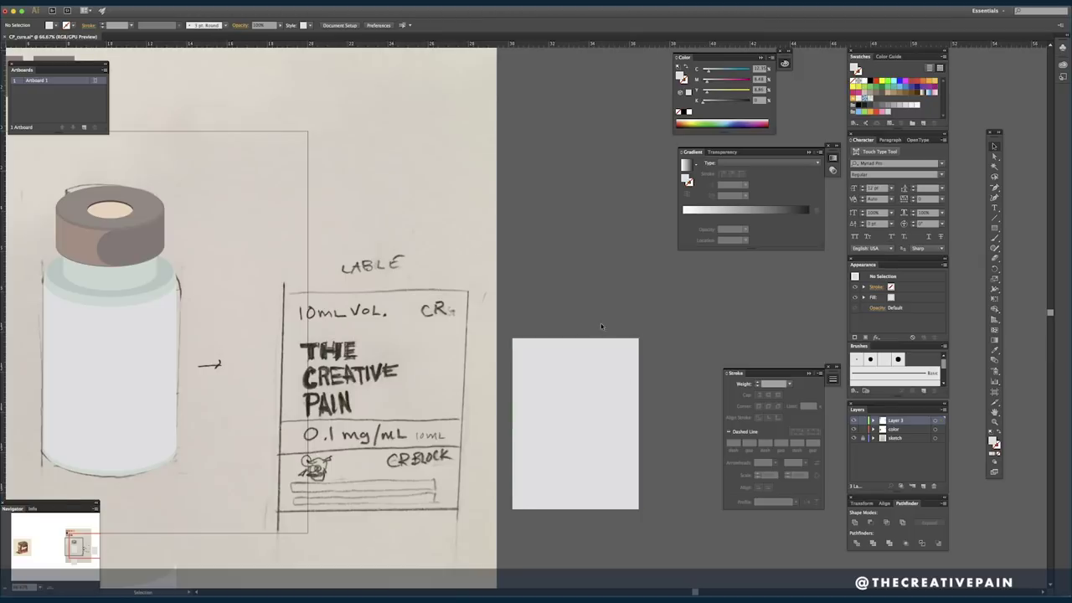
{"action": "scroll", "coordinate": [639, 368], "scroll_direction": "left", "scroll_amount": 3}
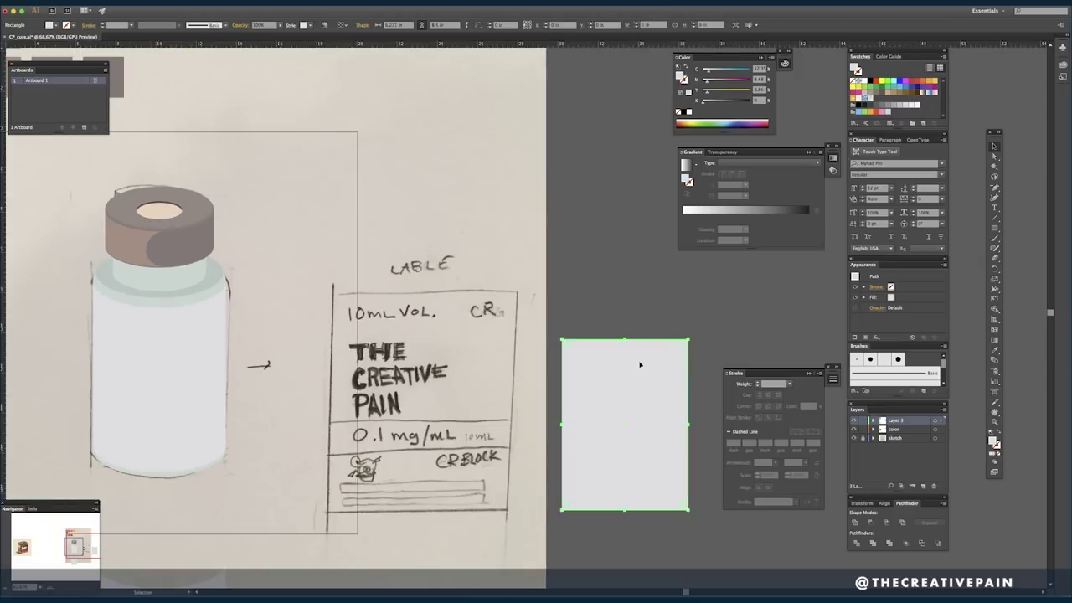
- Add the text "10 mL." in Futura Condensed Medium and place it in the label's upper-left corner
{"action": "type", "text": "mL."}
{"action": "key", "text": "Escape"}
{"action": "key", "text": "super+equal"}
{"action": "left_click", "coordinate": [892, 163]}
{"action": "left_click_drag", "start_coordinate": [648, 312], "coordinate": [607, 377]}
{"action": "left_click_drag", "start_coordinate": [615, 380], "coordinate": [549, 286]}
- Duplicate the "10 mL." text below itself and replace it with "THE CREATIVE PAIN" on three lines
{"action": "left_click_drag", "start_coordinate": [538, 277], "coordinate": [538, 308]}
{"action": "double_click", "coordinate": [541, 305]}
{"action": "key", "text": "super+a"}
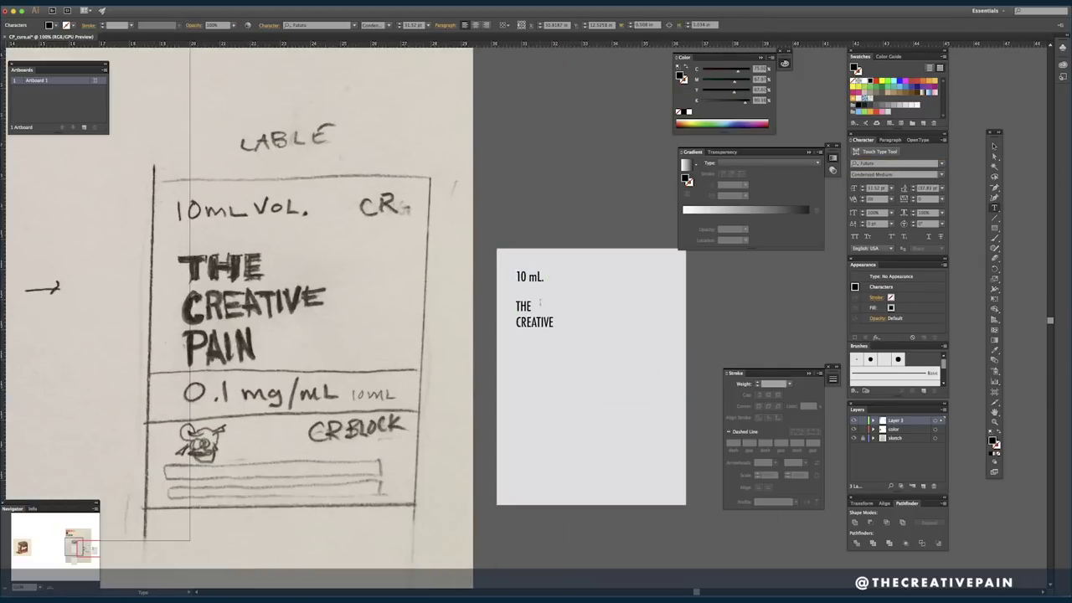
{"action": "key", "text": "Return"}
{"action": "type", "text": "PAIN"}
{"action": "key", "text": "Escape"}
- Enlarge the three-line title, set it in Futura Std Bold and tighten its line spacing
{"action": "left_click_drag", "start_coordinate": [554, 346], "coordinate": [639, 452]}
{"action": "left_click", "coordinate": [942, 163]}
{"action": "left_click", "coordinate": [853, 391]}
{"action": "scroll", "coordinate": [875, 377], "scroll_direction": "down", "scroll_amount": 3}
{"action": "left_click", "coordinate": [853, 374]}
{"action": "scroll", "coordinate": [871, 388], "scroll_direction": "down", "scroll_amount": 3}
{"action": "left_click", "coordinate": [873, 381]}
{"action": "left_click_drag", "start_coordinate": [734, 449], "coordinate": [642, 390]}
{"action": "left_click", "coordinate": [912, 197]}
{"action": "left_click", "coordinate": [912, 190]}
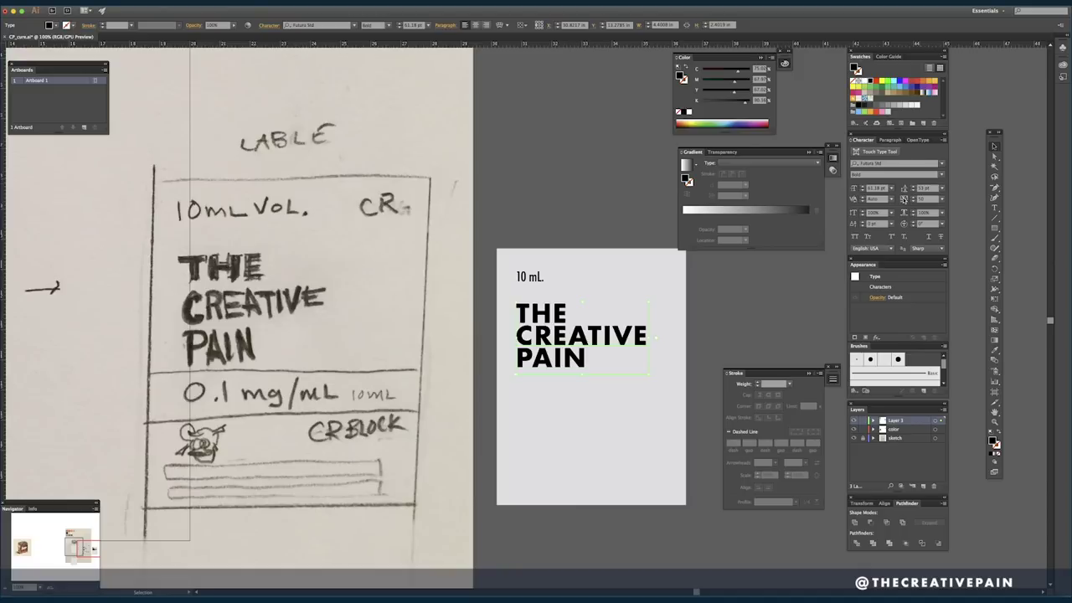
{"action": "left_click_drag", "start_coordinate": [649, 374], "coordinate": [652, 376]}
{"action": "left_click", "coordinate": [709, 345]}
- Duplicate the "10 mL." text to the label's upper-right corner and change it to "CR"
{"action": "triple_click", "coordinate": [623, 277]}
{"action": "left_click_drag", "start_coordinate": [531, 277], "coordinate": [654, 264]}
{"action": "type", "text": "CR"}
{"action": "key", "text": "Escape"}
{"action": "key", "text": "i"}
{"action": "left_click", "coordinate": [642, 335]}
{"action": "key", "text": "v"}
{"action": "key", "text": "super+z"}
{"action": "key", "text": "super+z"}
{"action": "left_click", "coordinate": [592, 251]}
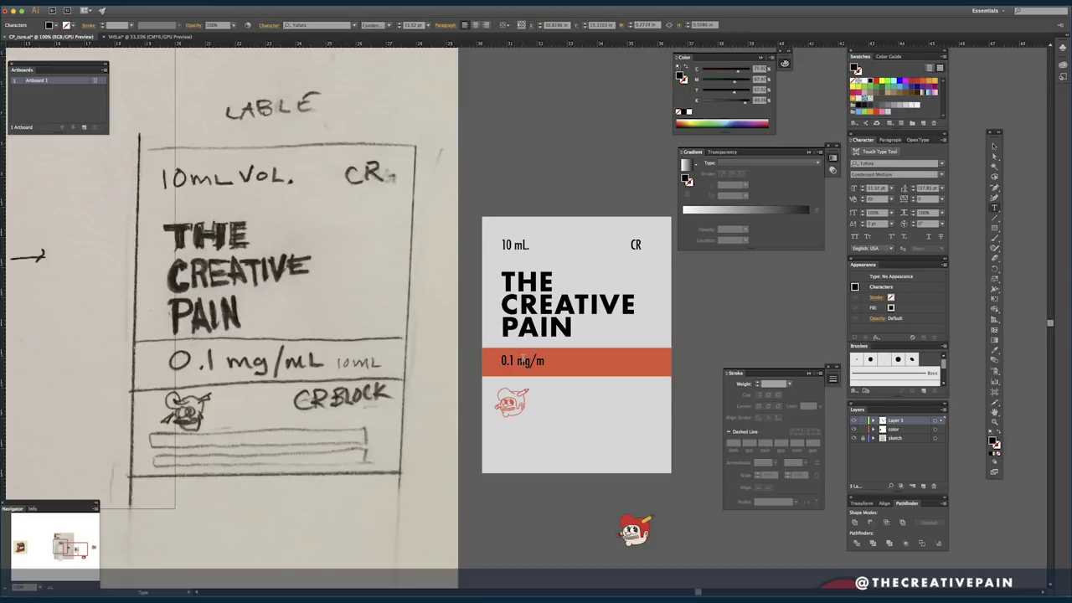
- Duplicate the title text, change it to "Injections", place it after PAIN and set it in Futura Std Medium
{"action": "left_click_drag", "start_coordinate": [555, 330], "coordinate": [569, 464]}
{"action": "double_click", "coordinate": [562, 446]}
{"action": "key", "text": "super+a"}
{"action": "type", "text": "IInject"}
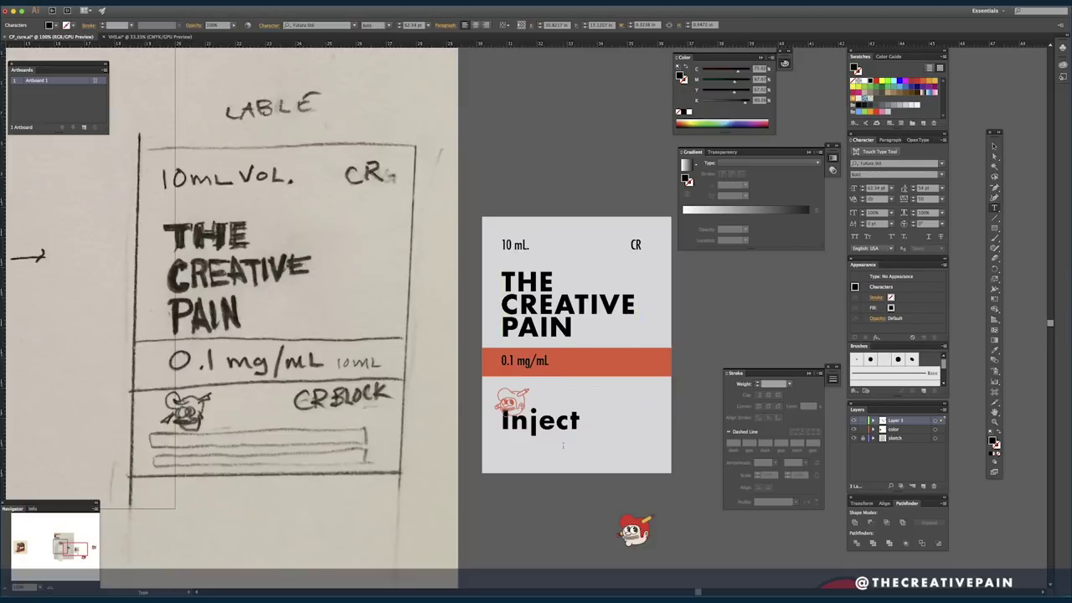
{"action": "type", "text": "ions"}
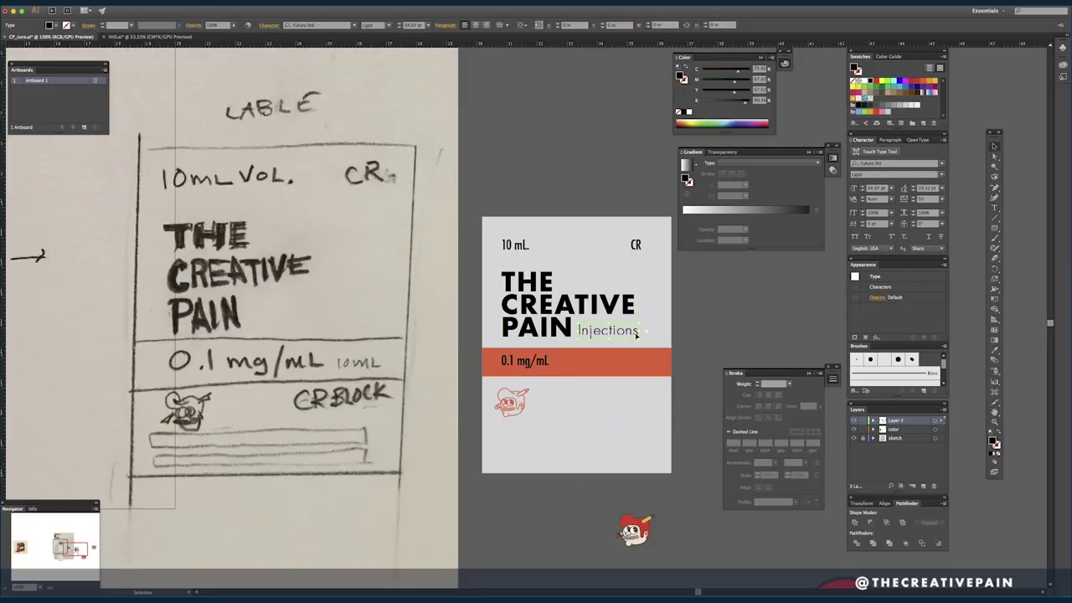
{"action": "left_click", "coordinate": [942, 175]}
{"action": "left_click", "coordinate": [880, 243]}
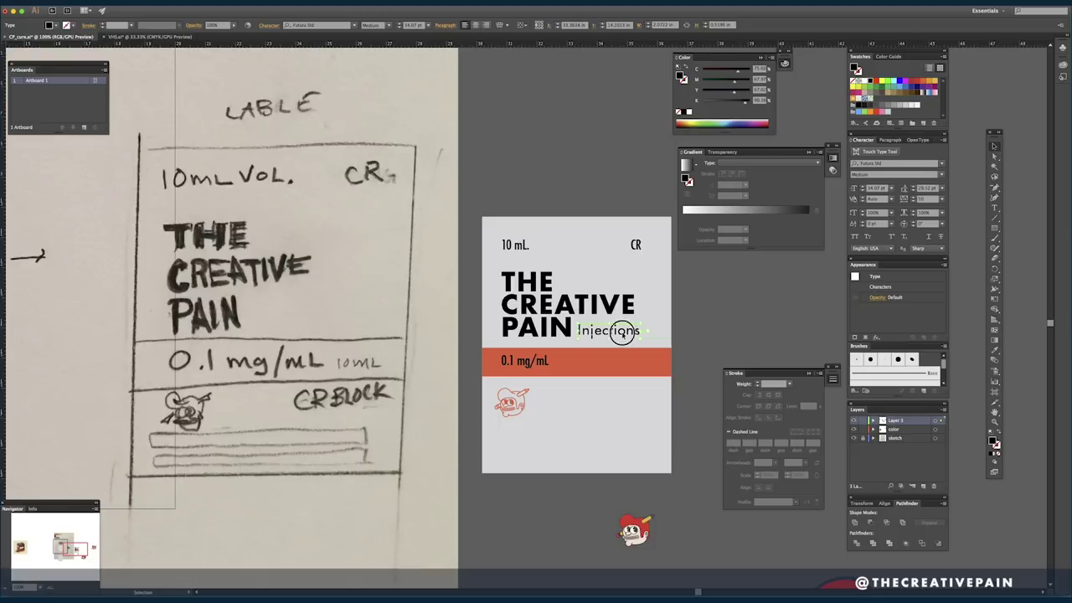
{"action": "left_click", "coordinate": [684, 313]}
- Recolour the "0.1 mg/mL" text on the orange band white and enlarge it
{"action": "left_click", "coordinate": [527, 360]}
{"action": "left_click", "coordinate": [864, 81]}
{"action": "left_click", "coordinate": [528, 361]}
{"action": "left_click_drag", "start_coordinate": [550, 368], "coordinate": [576, 372]}
{"action": "left_click", "coordinate": [619, 361]}
- Add a separate "0.1 mg/mL" text line beside the label
{"action": "left_click", "coordinate": [680, 325]}
{"action": "key", "text": "t"}
{"action": "left_click", "coordinate": [690, 319]}
{"action": "type", "text": "0.1 mg/mL"}
{"action": "left_click_drag", "start_coordinate": [691, 314], "coordinate": [777, 314]}
- Create a text area beside the mascot and enter "For best results"
{"action": "left_click_drag", "start_coordinate": [534, 387], "coordinate": [656, 434]}
{"action": "type", "text": "For best results"}
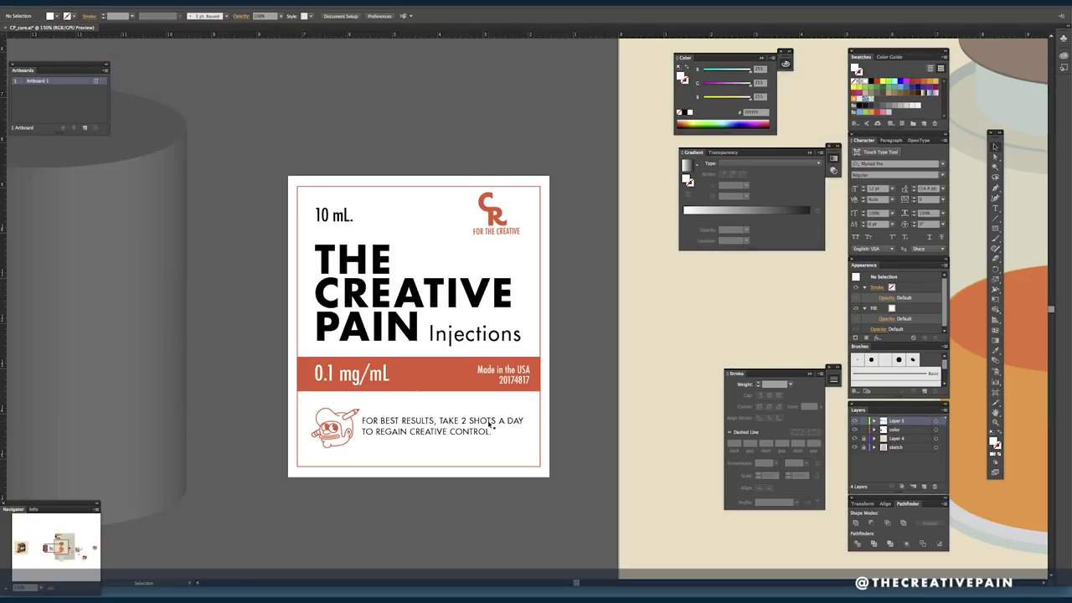
- Enlarge the mascot slightly and set the dosage text beside it in Futura Std Bold at 12 pt on two lines
{"action": "left_click", "coordinate": [366, 402]}
{"action": "left_click", "coordinate": [584, 412]}
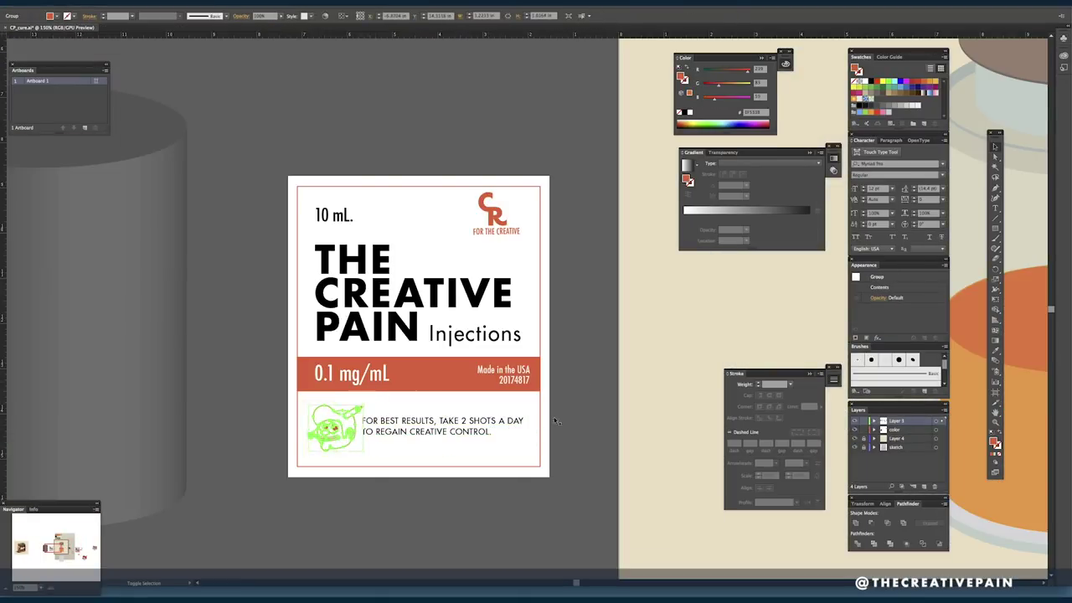
{"action": "left_click", "coordinate": [502, 420]}
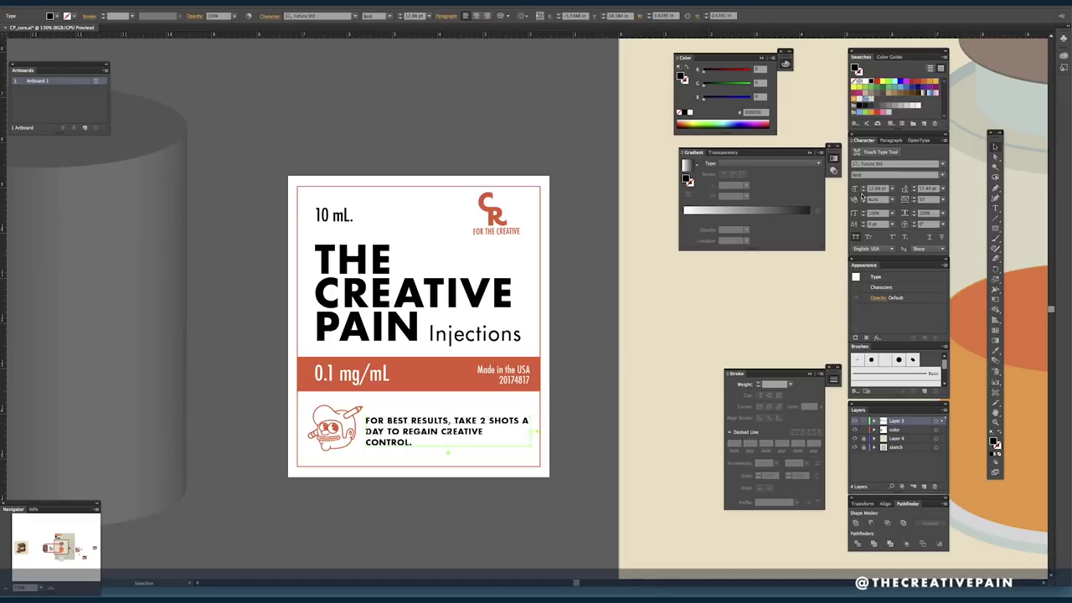
{"action": "left_click", "coordinate": [517, 431]}
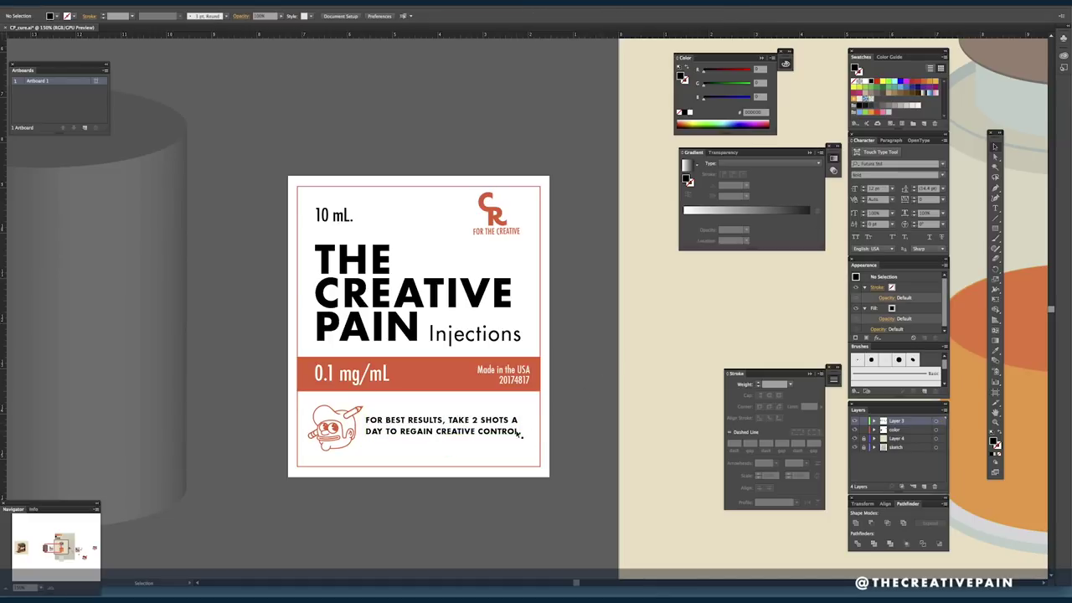
{"action": "key", "text": "super+minus"}
{"action": "key", "text": "super+minus"}
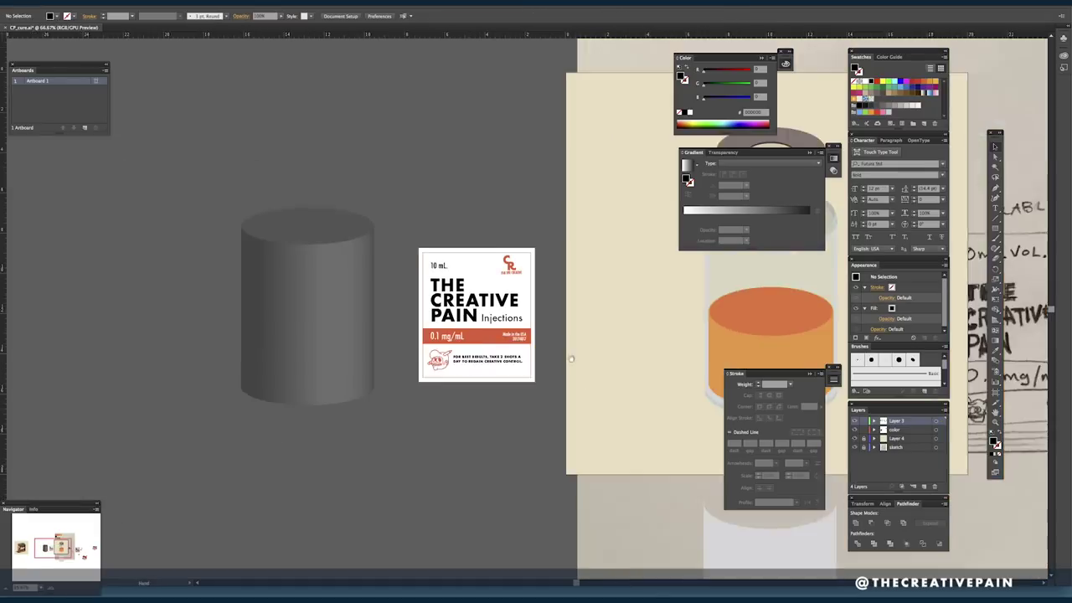
- Bring up the document's symbols and delete the existing label symbol
{"action": "left_click_drag", "start_coordinate": [577, 371], "coordinate": [603, 410]}
{"action": "left_click", "coordinate": [536, 388]}
{"action": "left_click_drag", "start_coordinate": [536, 388], "coordinate": [532, 388]}
{"action": "left_click", "coordinate": [205, 2]}
{"action": "mouse_move", "coordinate": [230, 3]}
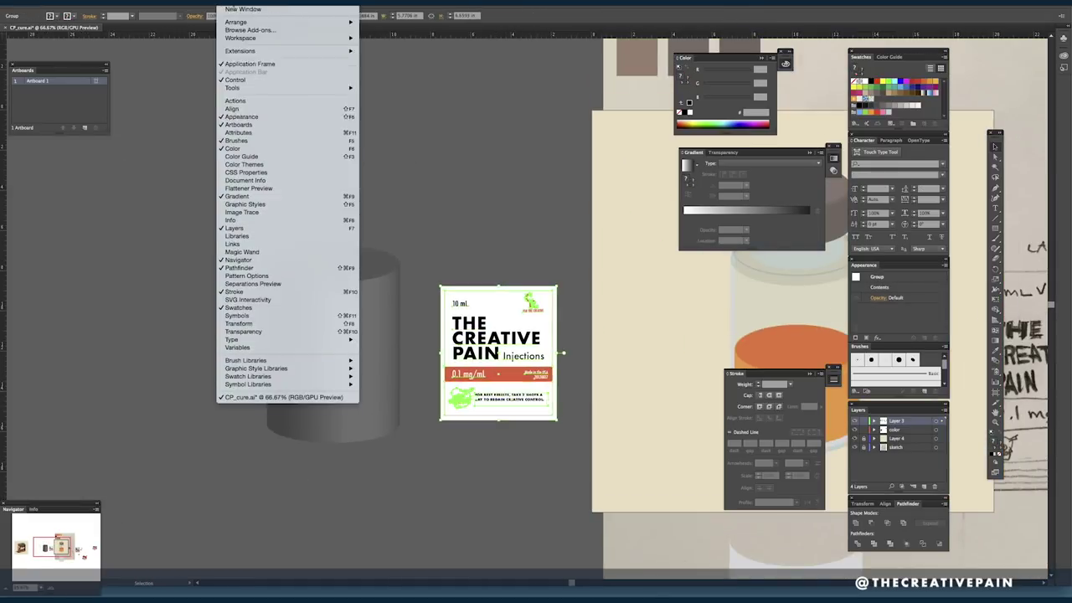
{"action": "left_click", "coordinate": [239, 315]}
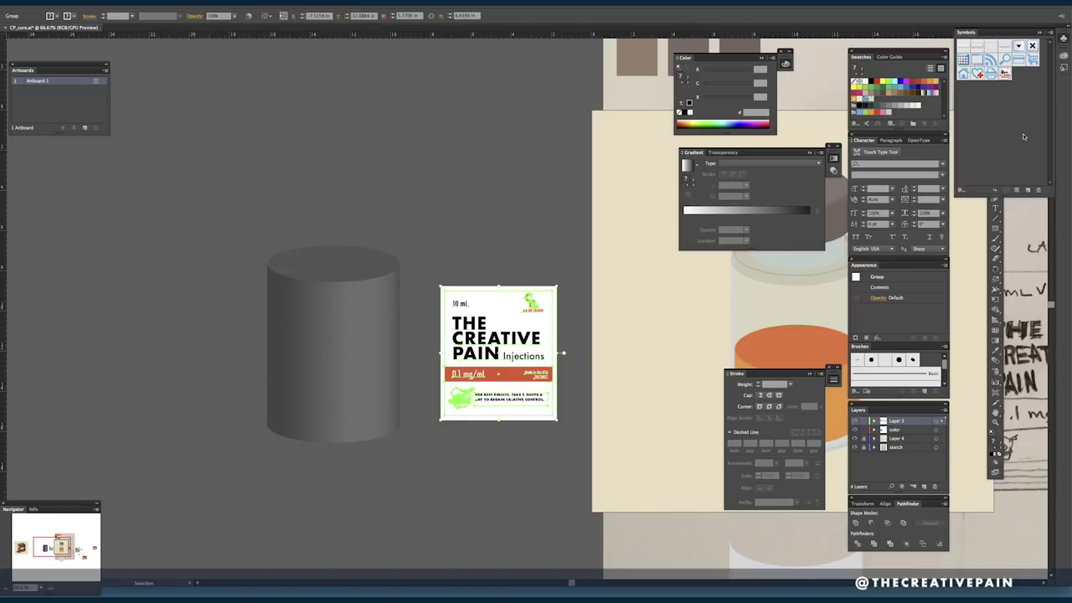
{"action": "left_click", "coordinate": [1038, 189]}
- Save the flat label artwork as a new symbol named "cp label"
{"action": "left_click", "coordinate": [565, 315]}
{"action": "left_click_drag", "start_coordinate": [499, 344], "coordinate": [986, 120]}
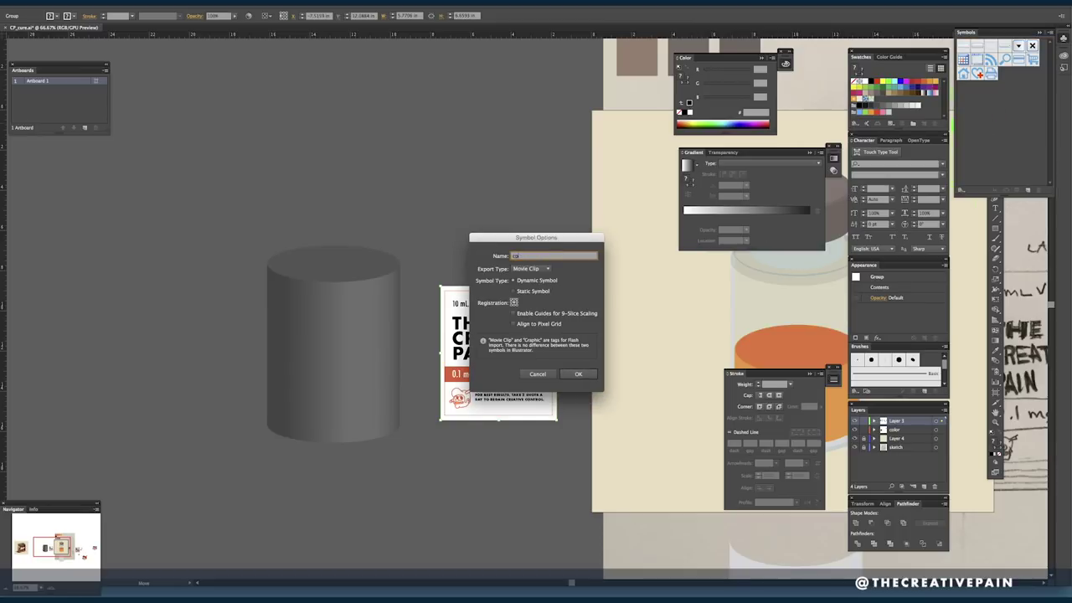
{"action": "key", "text": "Return"}
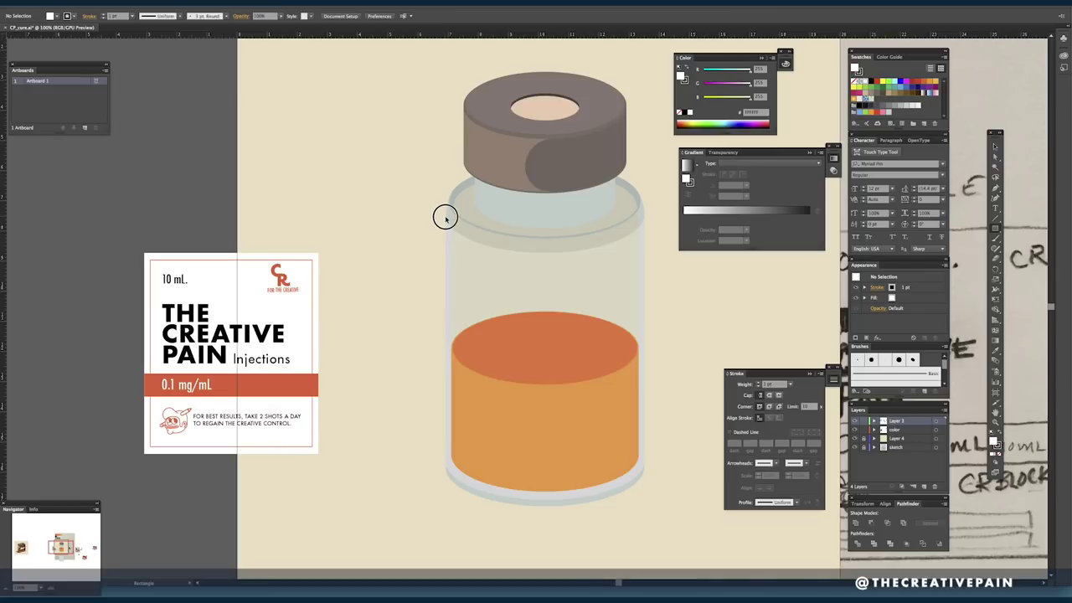
- Sketch a white rectangle about 6.57 by 8.31 in over the vial's body and move it to the empty canvas beside the artboard
{"action": "left_click_drag", "start_coordinate": [592, 433], "coordinate": [612, 452]}
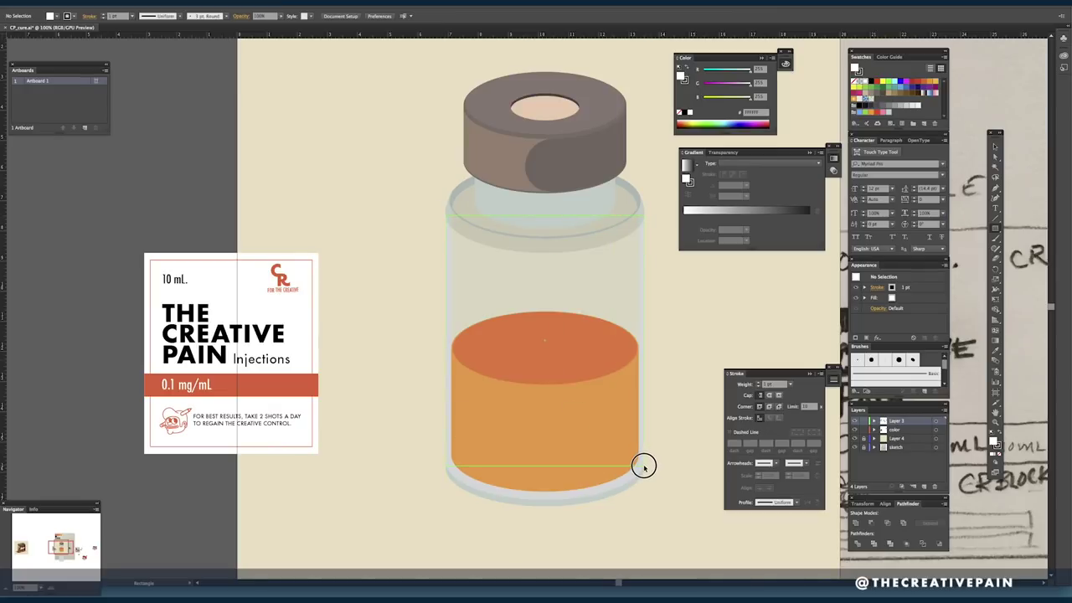
{"action": "left_click_drag", "start_coordinate": [643, 466], "coordinate": [643, 466]}
{"action": "key", "text": "v"}
{"action": "left_click_drag", "start_coordinate": [612, 388], "coordinate": [196, 415]}
{"action": "key", "text": "super+minus"}
{"action": "key", "text": "super+minus"}
{"action": "left_click_drag", "start_coordinate": [438, 363], "coordinate": [632, 385]}
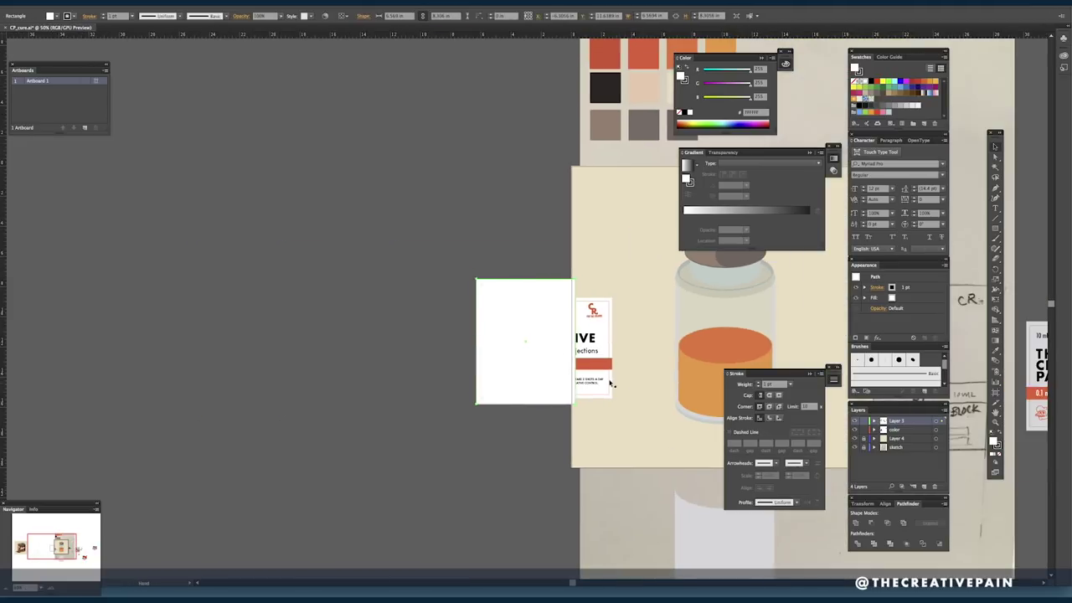
{"action": "left_click_drag", "start_coordinate": [405, 316], "coordinate": [405, 316]}
- Draw a vertical line through the rectangle's centre and split the rectangle into two halves with the Shape Builder
{"action": "key", "text": "backslash"}
{"action": "left_click_drag", "start_coordinate": [377, 250], "coordinate": [397, 455]}
{"action": "key", "text": "v"}
{"action": "left_click", "coordinate": [349, 342], "text": "shift"}
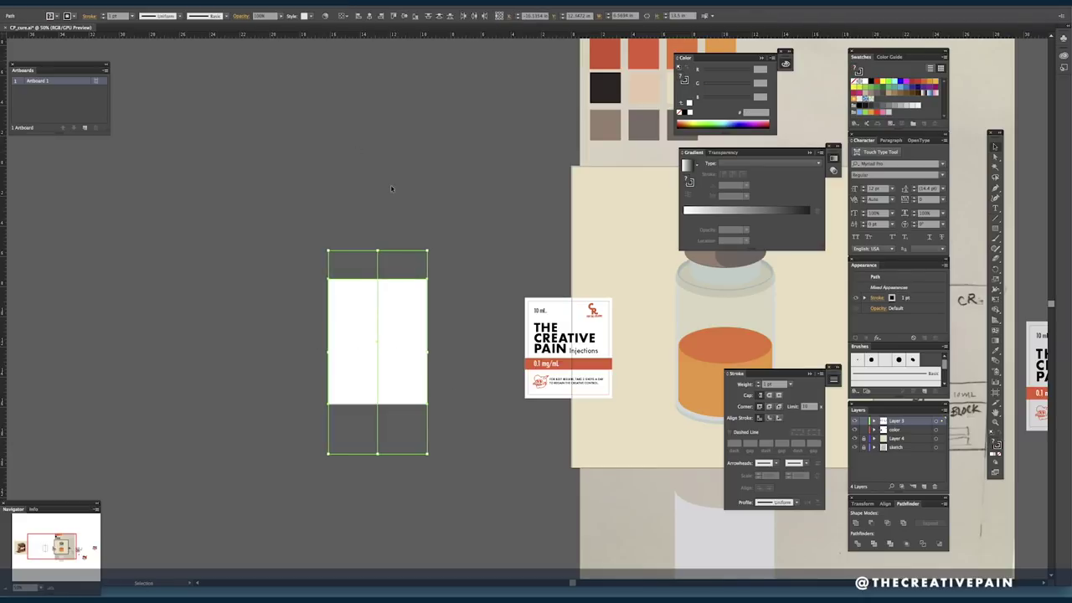
{"action": "key", "text": "shift+m"}
{"action": "left_click", "coordinate": [412, 351]}
{"action": "key", "text": "a"}
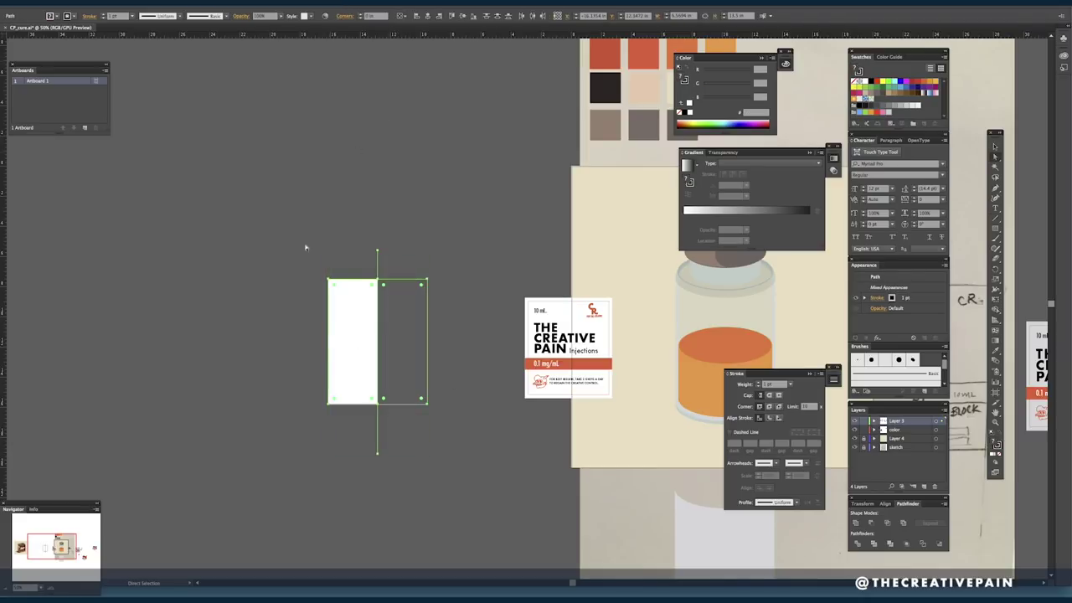
- Delete the rectangle's left half, the dividing line and the right half's inner edge, leaving an open three-sided outline
{"action": "left_click", "coordinate": [365, 330]}
{"action": "key", "text": "Delete"}
{"action": "key", "text": "Delete"}
{"action": "left_click_drag", "start_coordinate": [361, 332], "coordinate": [397, 360]}
{"action": "key", "text": "Delete"}
{"action": "key", "text": "v"}
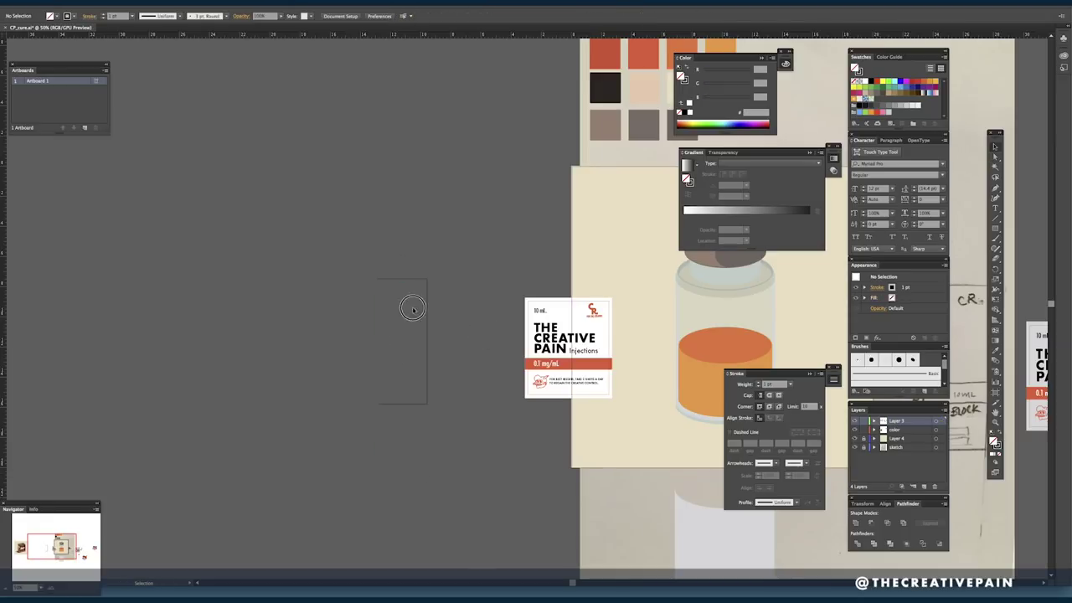
- Apply the 3D Revolve effect to the open half-rectangle outline
{"action": "left_click", "coordinate": [206, 4]}
{"action": "mouse_move", "coordinate": [191, 5]}
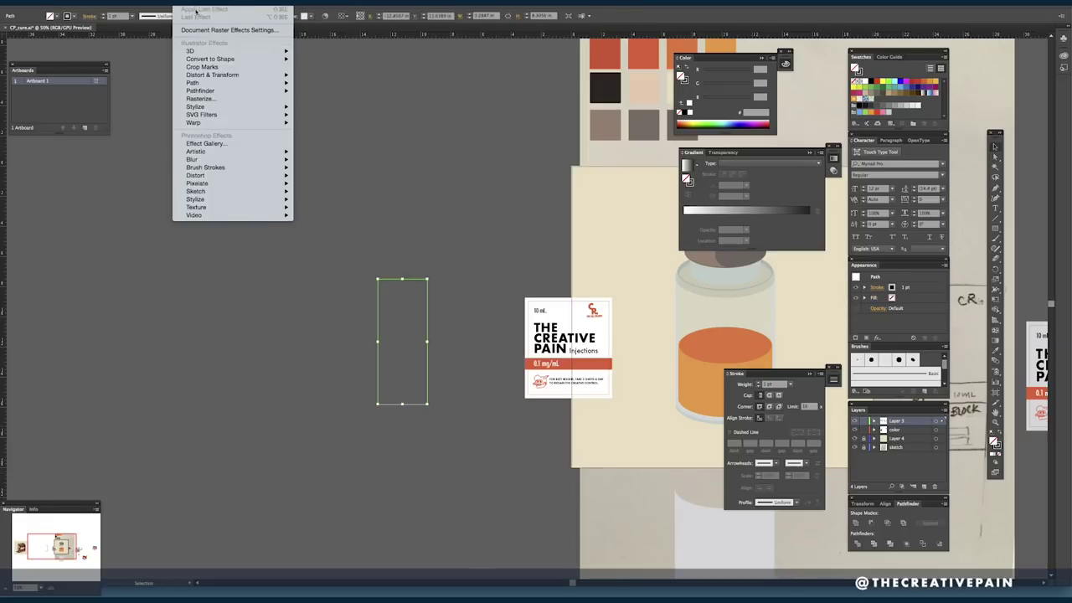
{"action": "mouse_move", "coordinate": [218, 55]}
{"action": "left_click", "coordinate": [326, 62]}
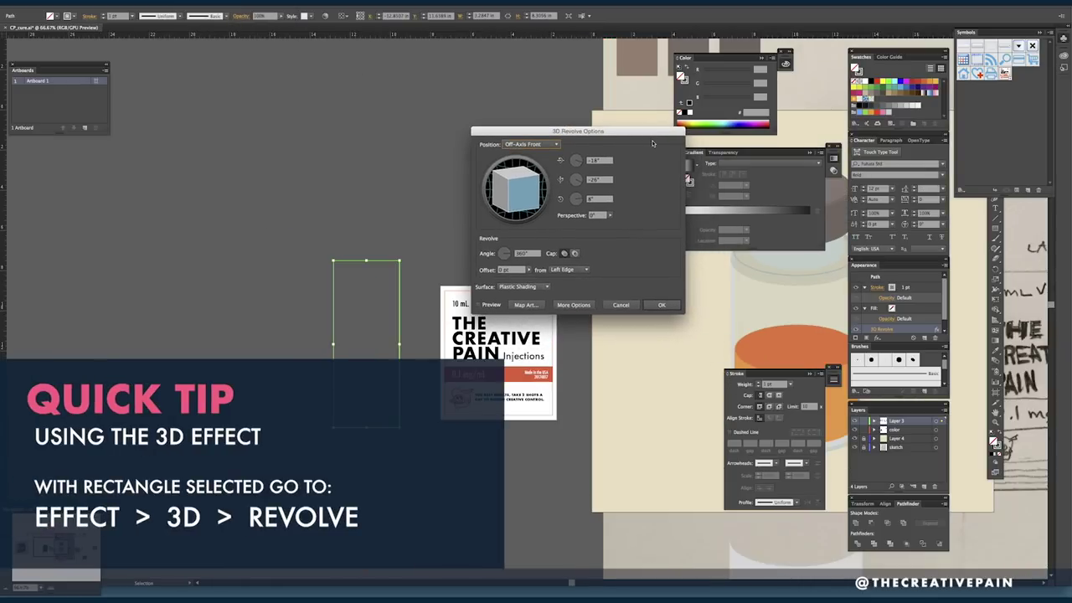
- Open the art mapping for the revolved cylinder, go to surface 6 of 6 and turn on the preview
{"action": "left_click", "coordinate": [525, 304]}
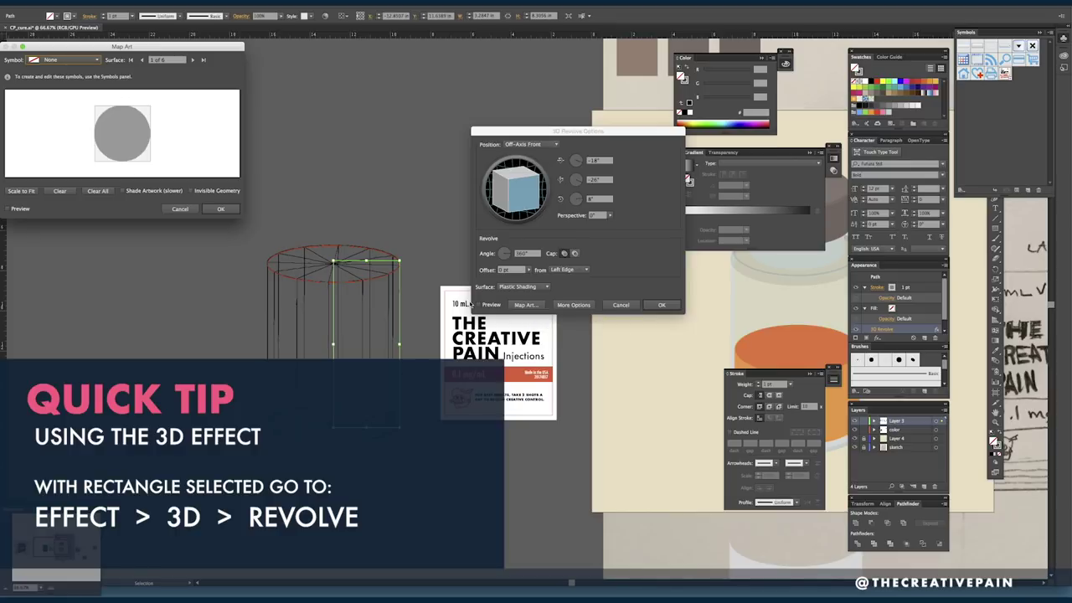
{"action": "left_click", "coordinate": [193, 60]}
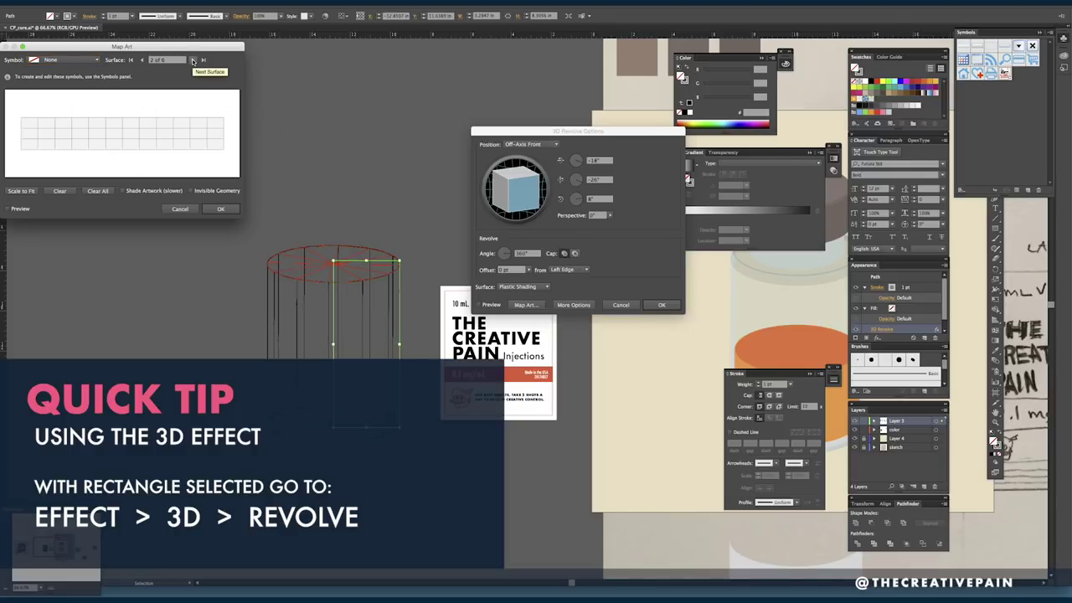
{"action": "left_click", "coordinate": [193, 60]}
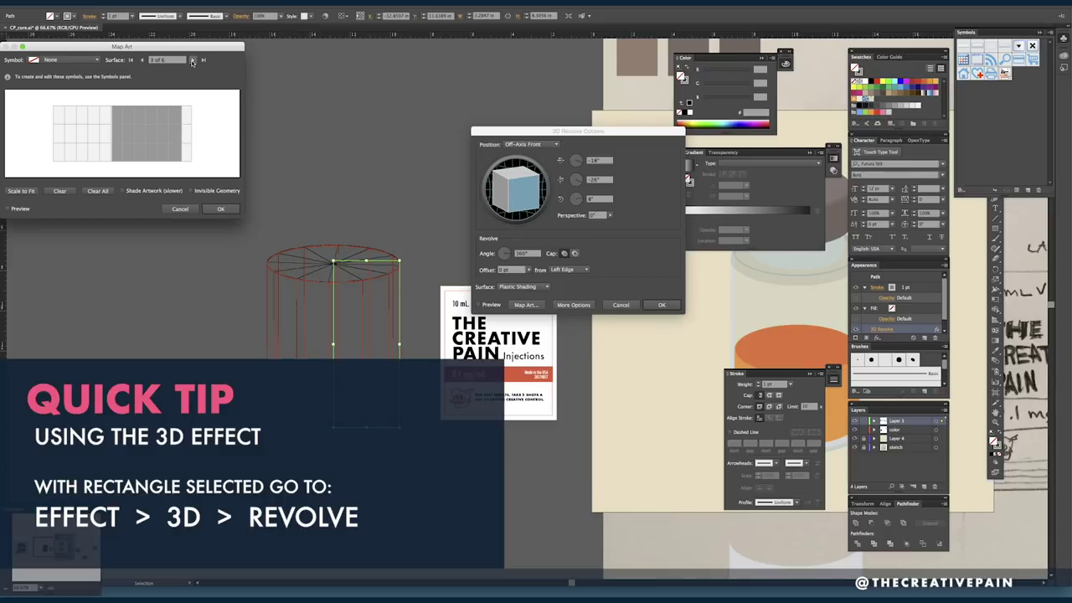
{"action": "left_click", "coordinate": [193, 60]}
{"action": "left_click", "coordinate": [193, 60]}
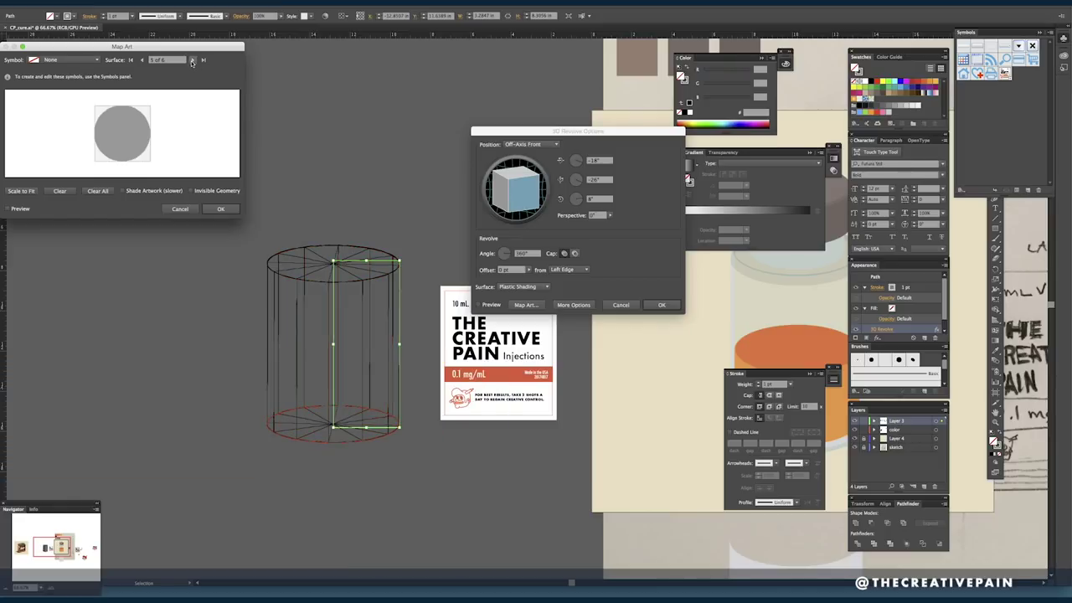
{"action": "left_click", "coordinate": [193, 61]}
{"action": "left_click_drag", "start_coordinate": [182, 48], "coordinate": [223, 53]}
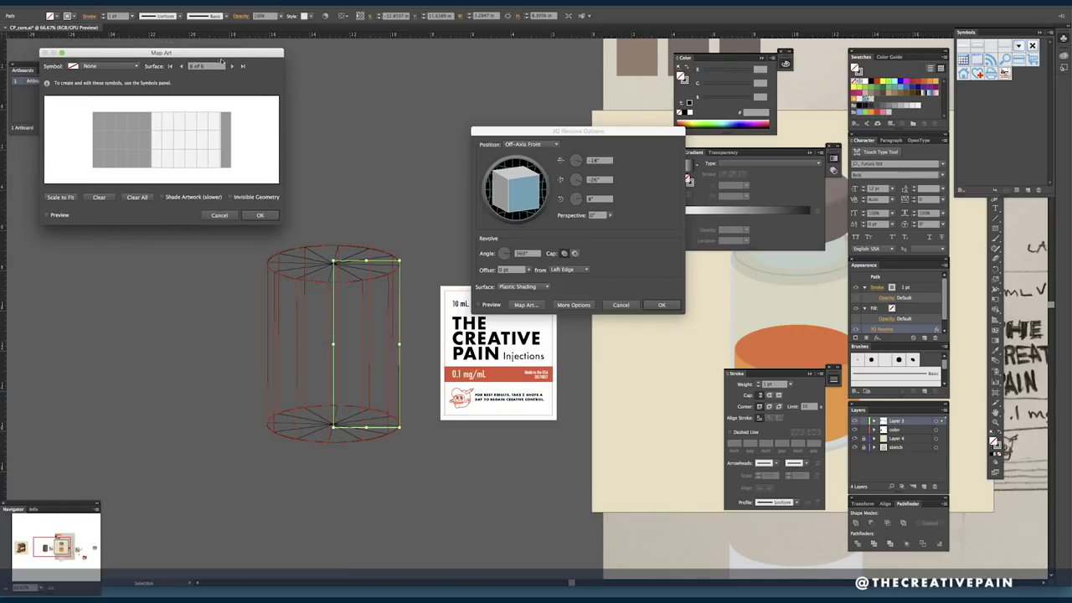
{"action": "left_click", "coordinate": [47, 215]}
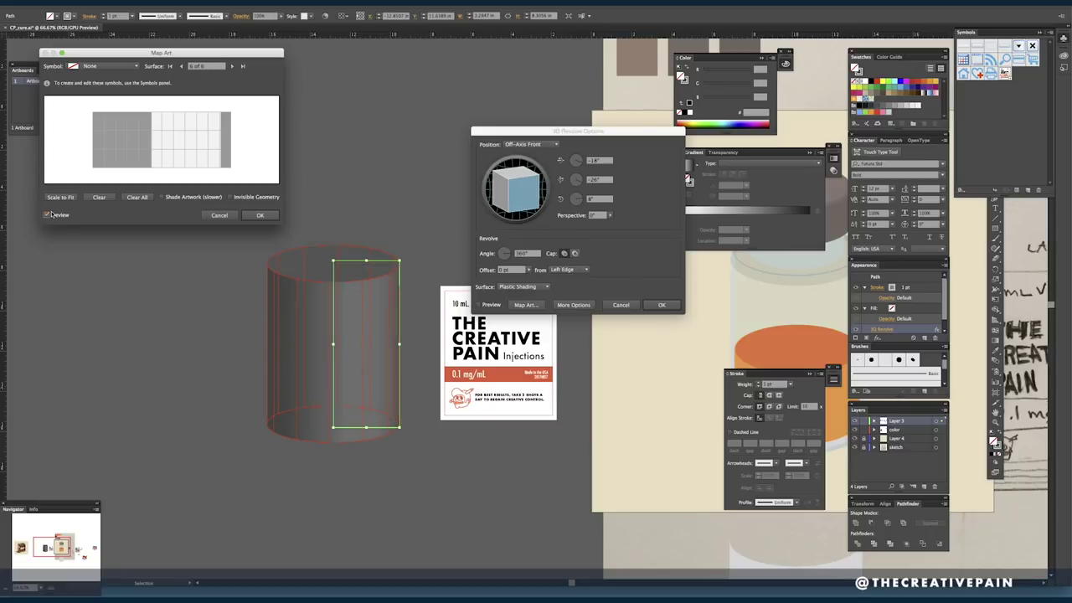
- Map the "cp label" symbol onto the cylinder's side, shift it towards the front and apply the 3D effect
{"action": "left_click", "coordinate": [127, 67]}
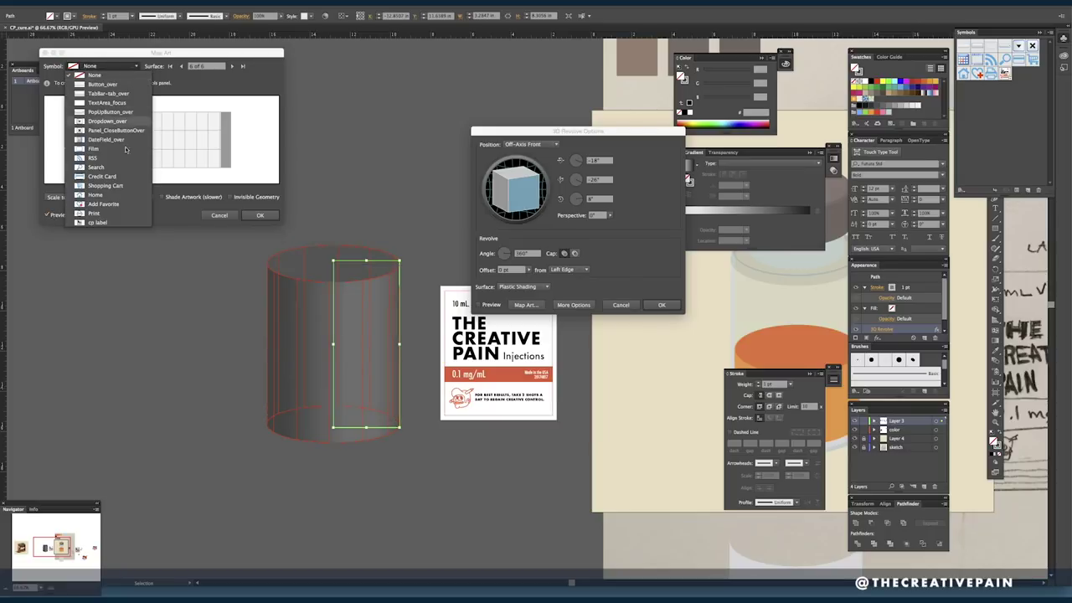
{"action": "left_click", "coordinate": [120, 221]}
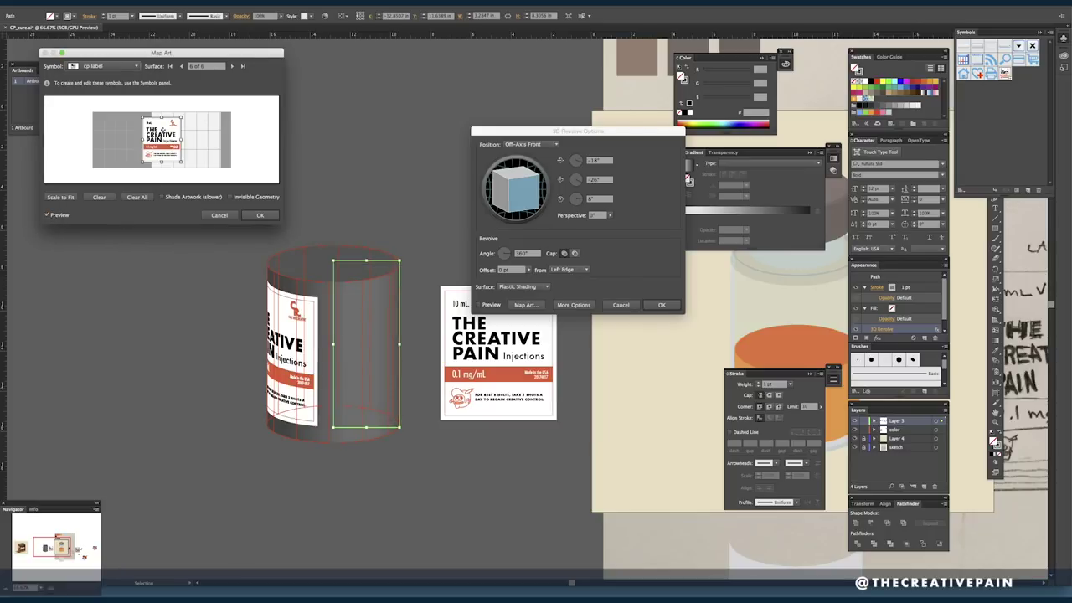
{"action": "left_click_drag", "start_coordinate": [162, 135], "coordinate": [170, 134]}
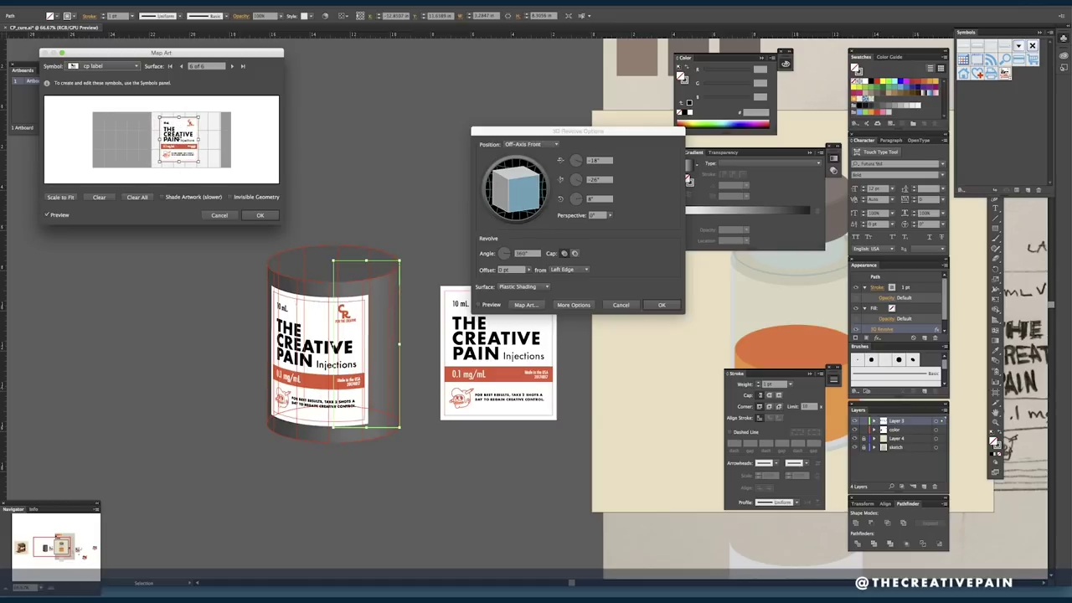
{"action": "left_click_drag", "start_coordinate": [183, 134], "coordinate": [193, 131]}
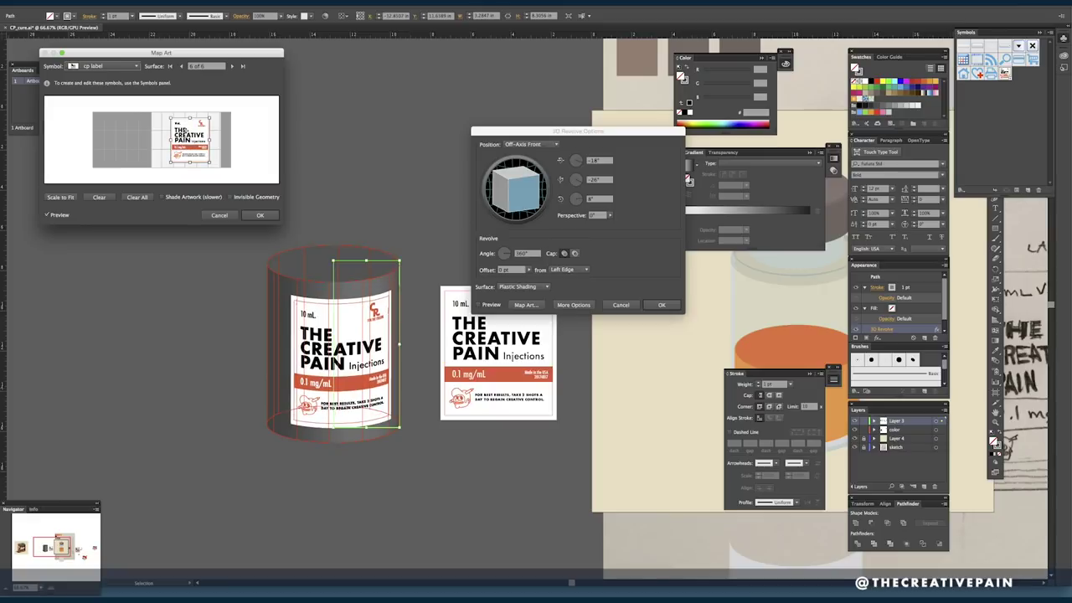
{"action": "left_click", "coordinate": [261, 216]}
{"action": "left_click", "coordinate": [661, 305]}
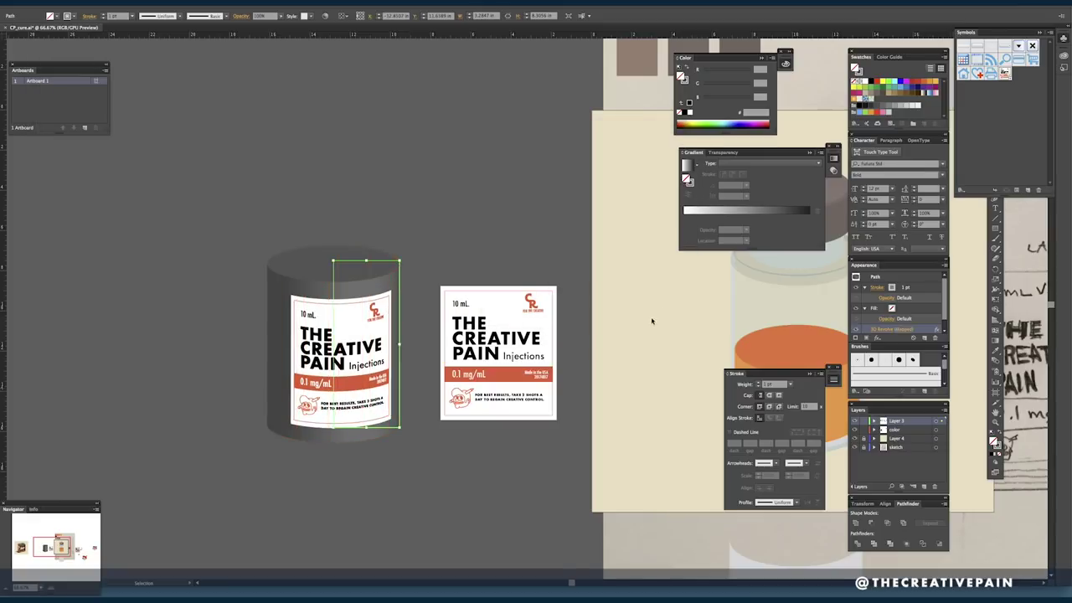
- Move the labelled 3D cylinder onto the artboard so it covers the vial's body
{"action": "left_click", "coordinate": [399, 212]}
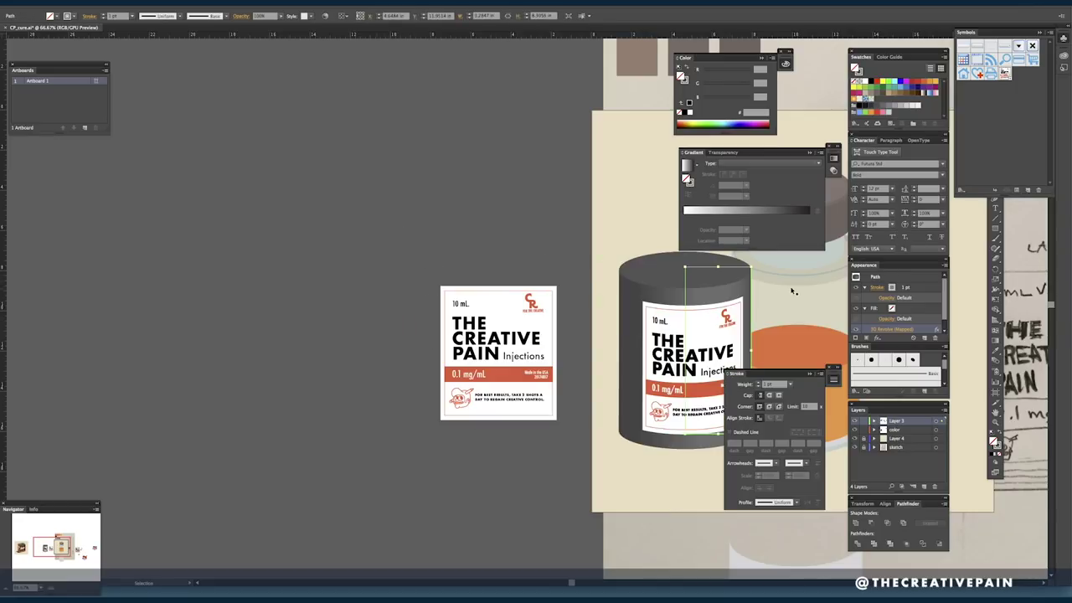
{"action": "left_click_drag", "start_coordinate": [792, 292], "coordinate": [545, 340]}
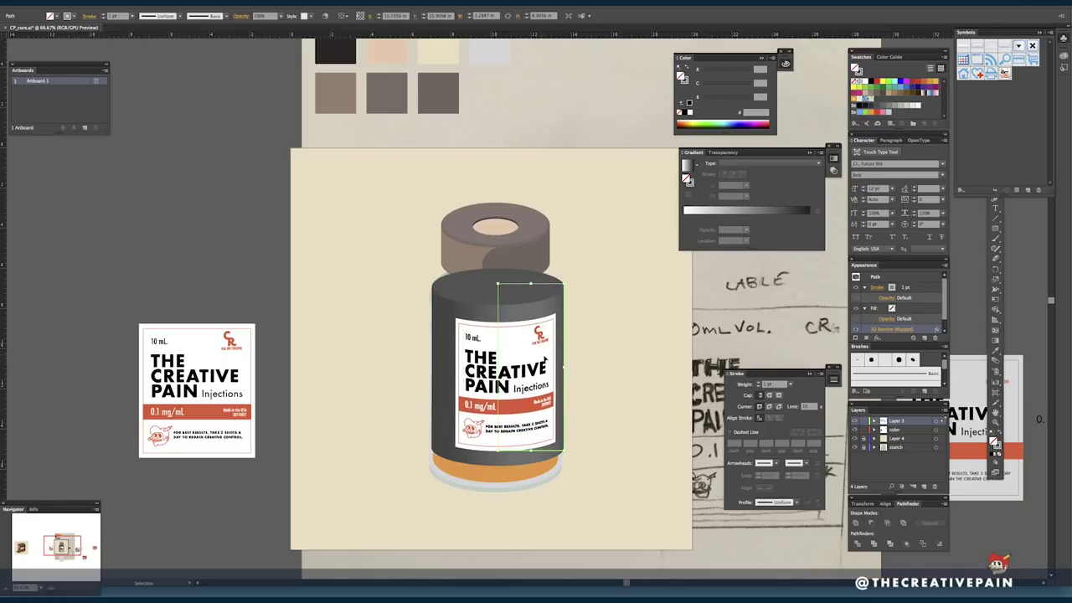
{"action": "key", "text": "ctrl+shift+z"}
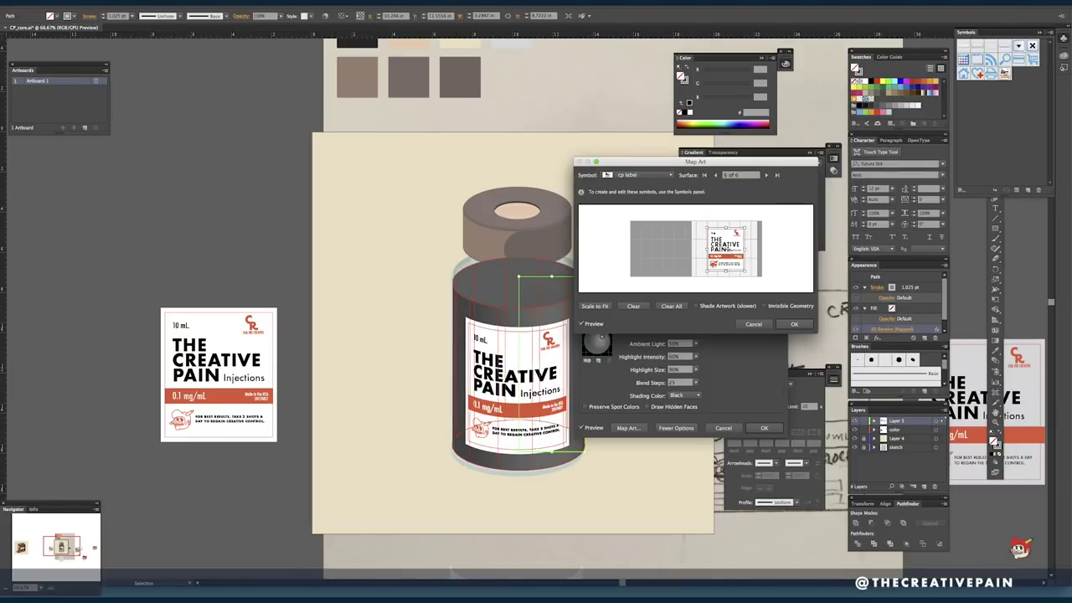
- Shift the mapped "cp label" artwork further right on the cylinder's surface and apply the revised 3D effect
{"action": "left_click_drag", "start_coordinate": [727, 249], "coordinate": [729, 247]}
{"action": "key", "text": "Right"}
{"action": "left_click_drag", "start_coordinate": [645, 162], "coordinate": [711, 158]}
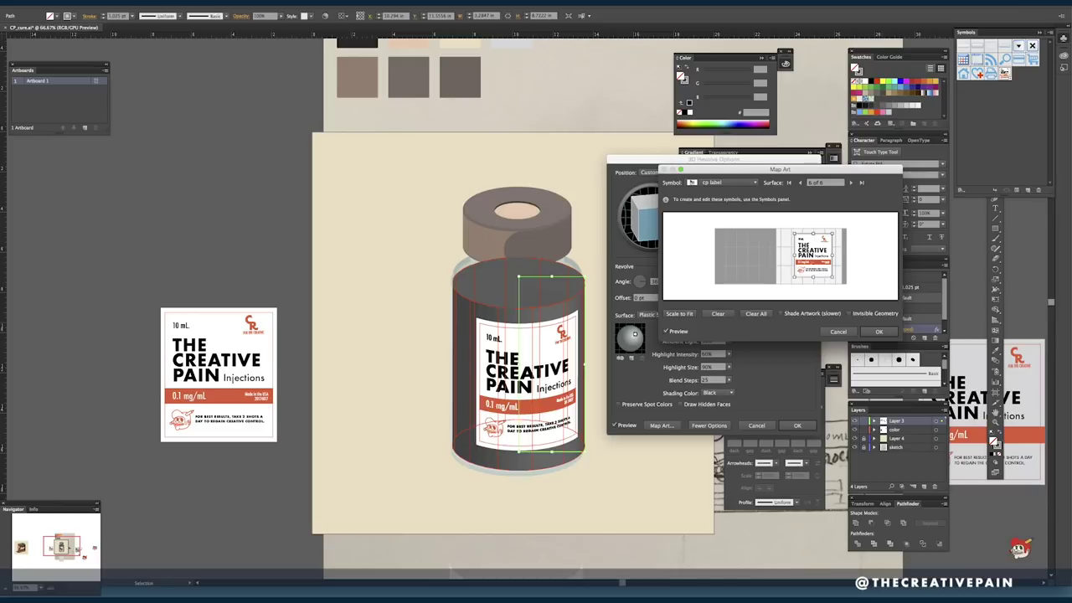
{"action": "left_click_drag", "start_coordinate": [811, 260], "coordinate": [812, 261]}
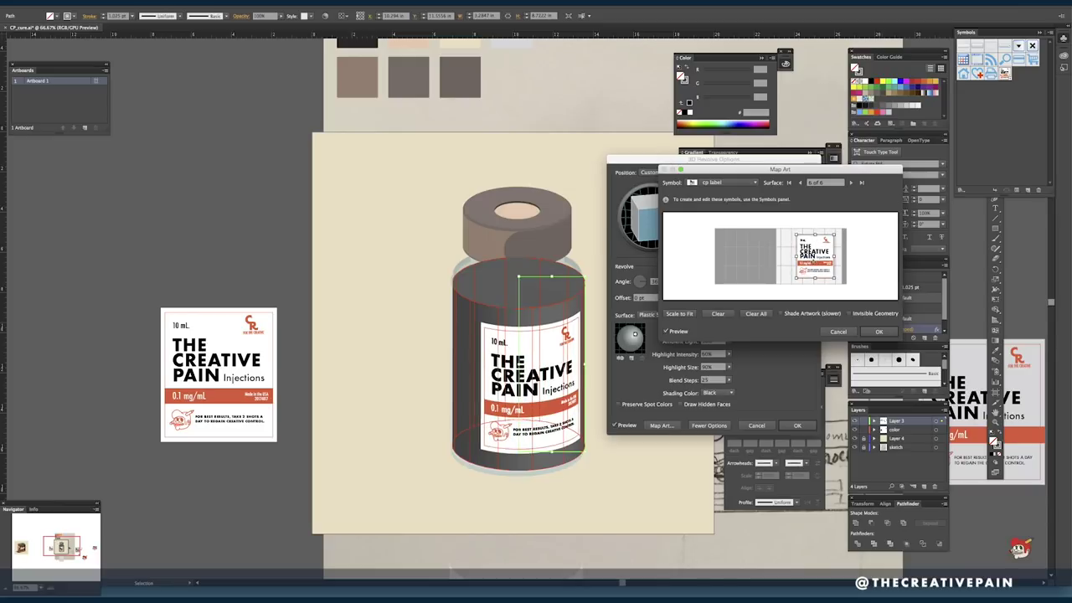
{"action": "left_click", "coordinate": [878, 333]}
{"action": "left_click", "coordinate": [794, 426]}
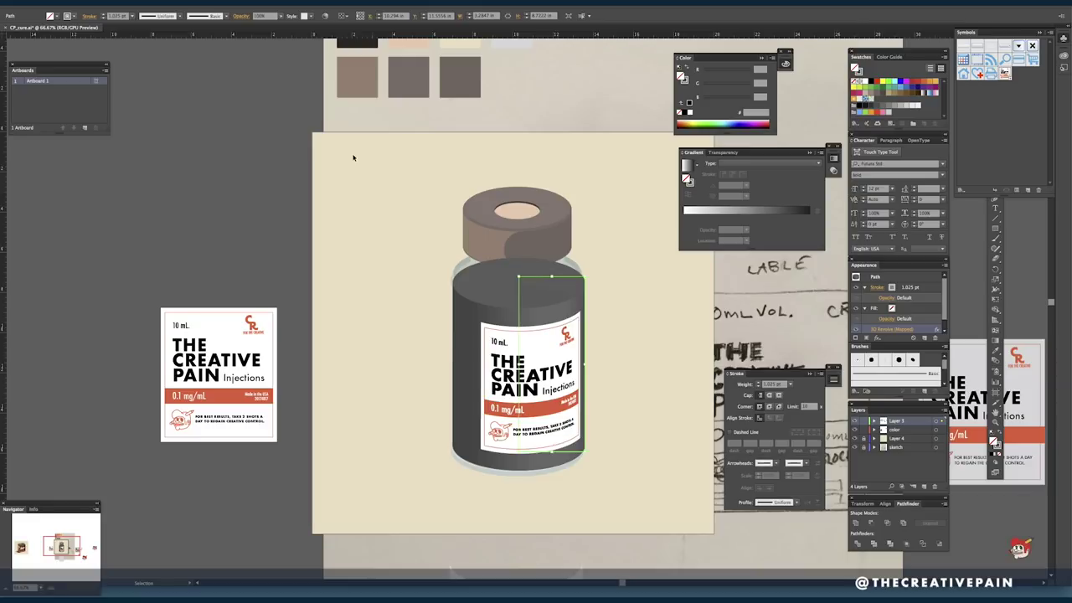
- Expand the labelled cylinder's appearance and move the expanded artwork off the vial to its left side
{"action": "left_click", "coordinate": [114, 2]}
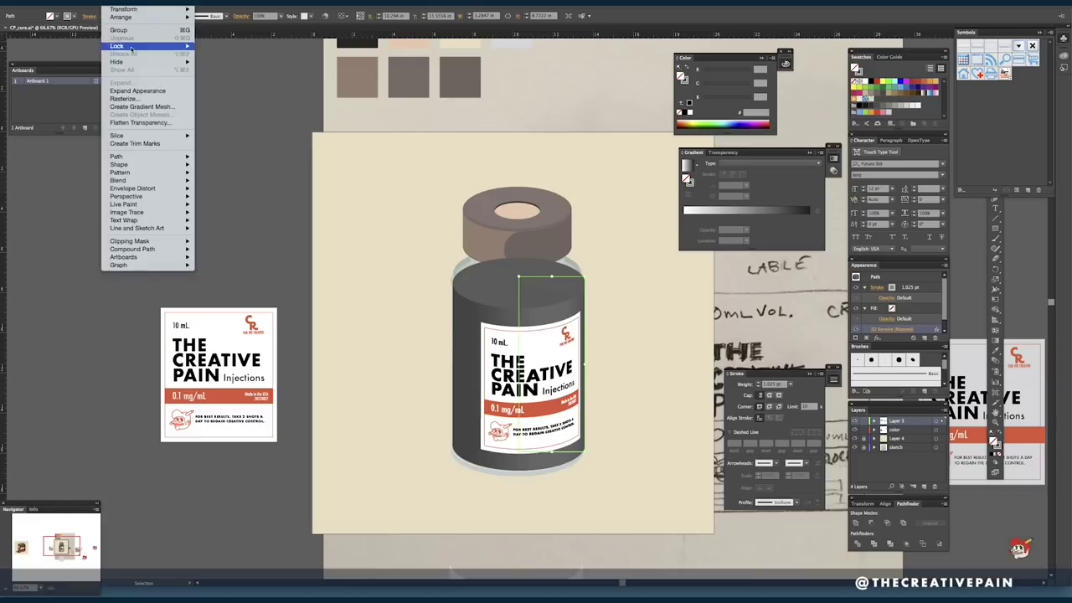
{"action": "mouse_move", "coordinate": [163, 243]}
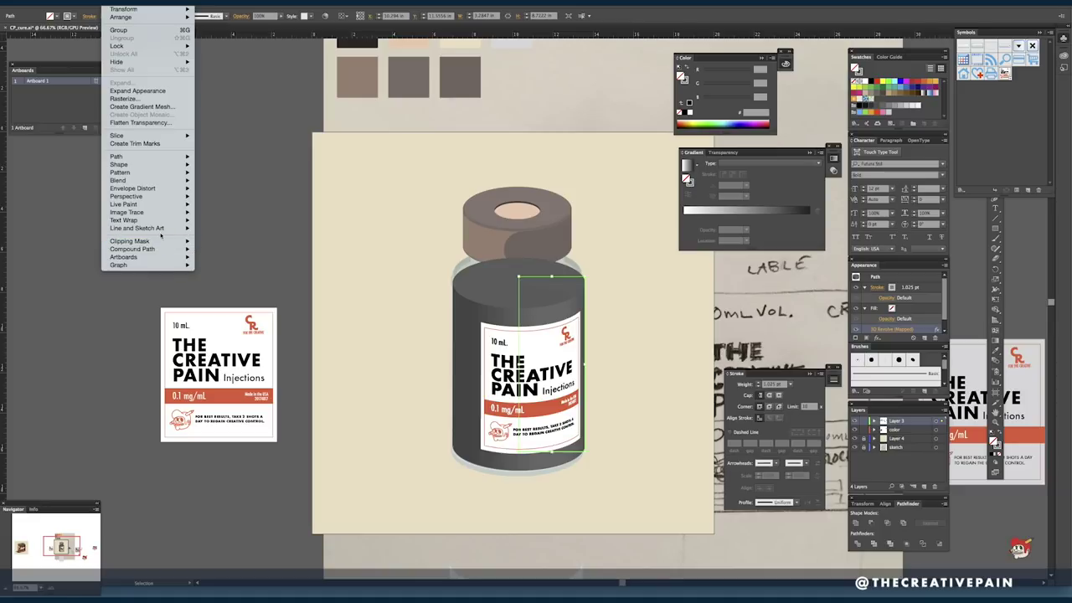
{"action": "left_click", "coordinate": [167, 92]}
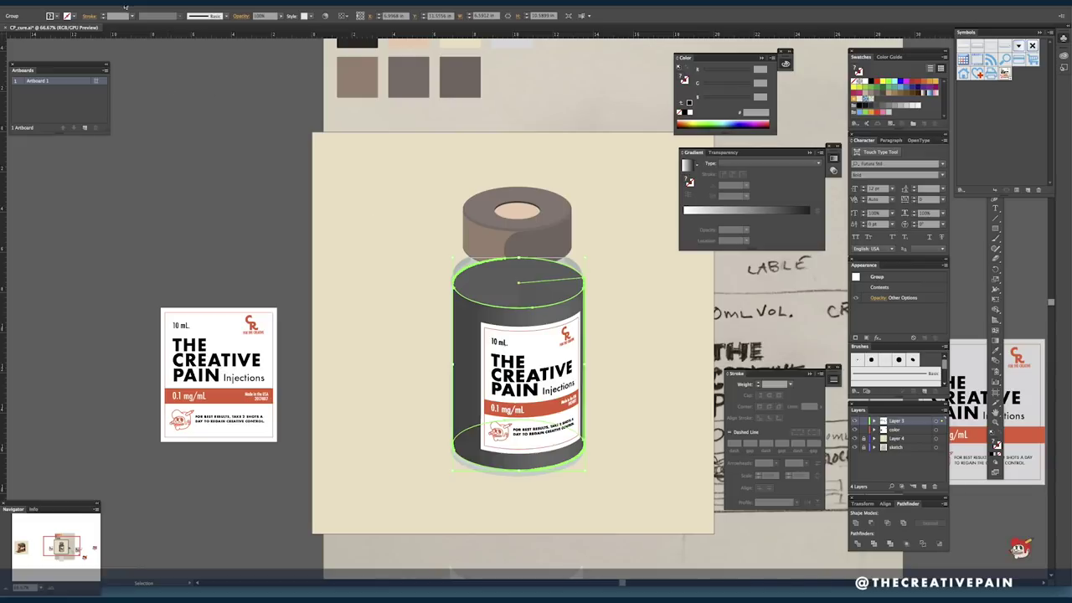
{"action": "left_click_drag", "start_coordinate": [566, 328], "coordinate": [406, 321]}
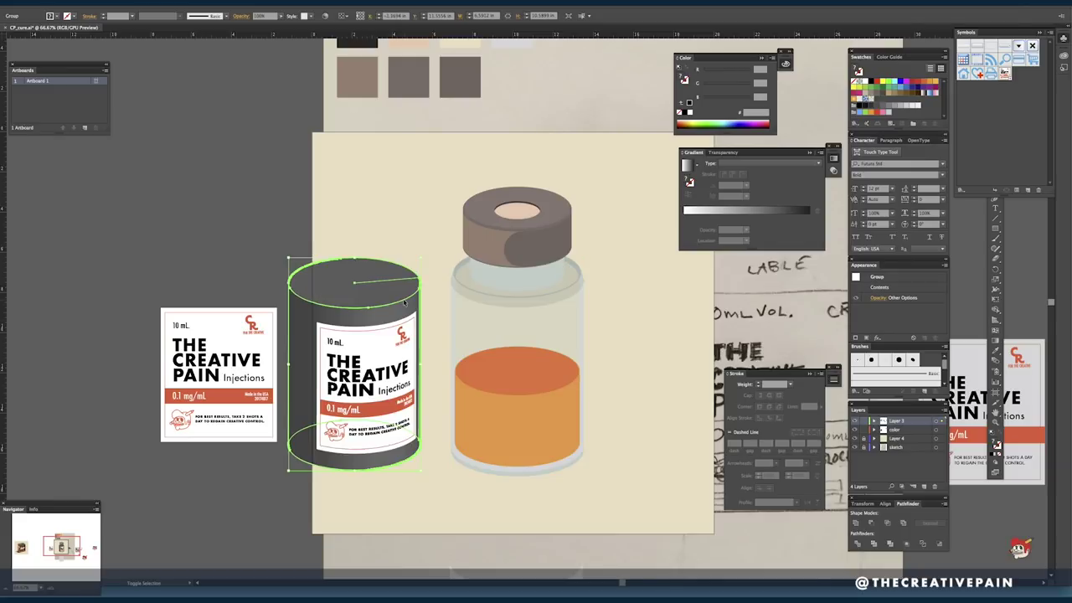
- Delete the cylinder's shaded wall and top pieces, keeping the curved label artwork
{"action": "left_click", "coordinate": [390, 243]}
{"action": "left_click_drag", "start_coordinate": [284, 244], "coordinate": [433, 310]}
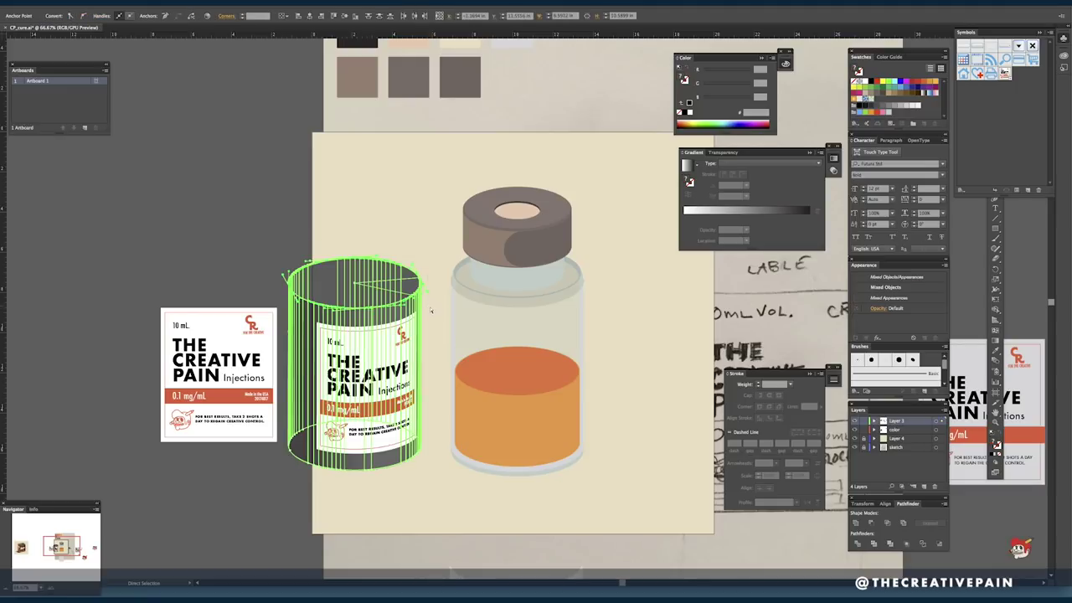
{"action": "key", "text": "Delete"}
{"action": "left_click_drag", "start_coordinate": [335, 306], "coordinate": [374, 317]}
{"action": "key", "text": "Delete"}
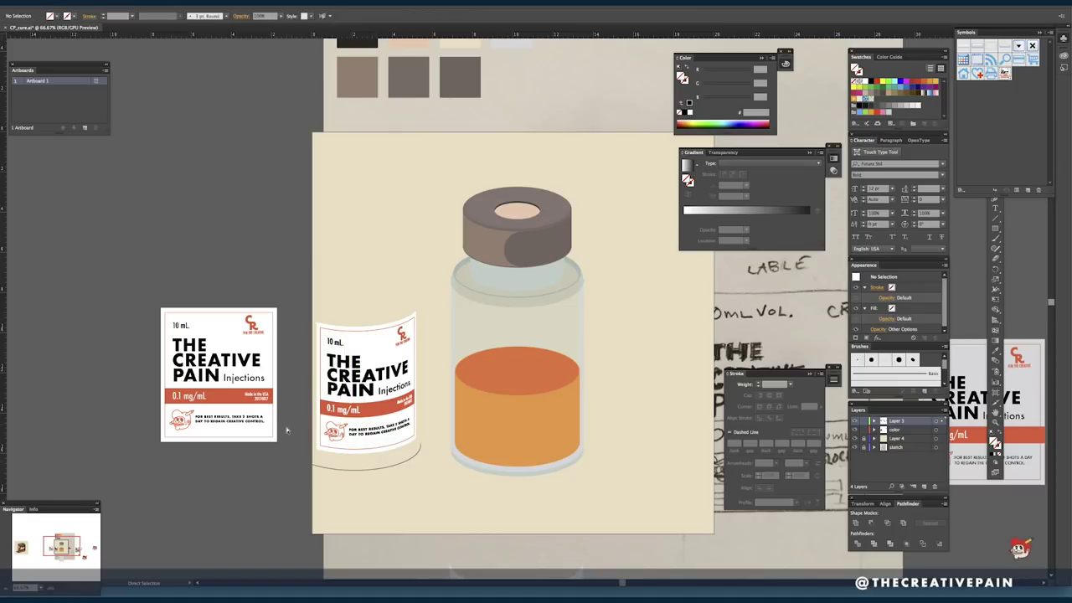
- Delete the leftover outline fragments of the cylinder's base below the curved label
{"action": "left_click_drag", "start_coordinate": [316, 484], "coordinate": [315, 484]}
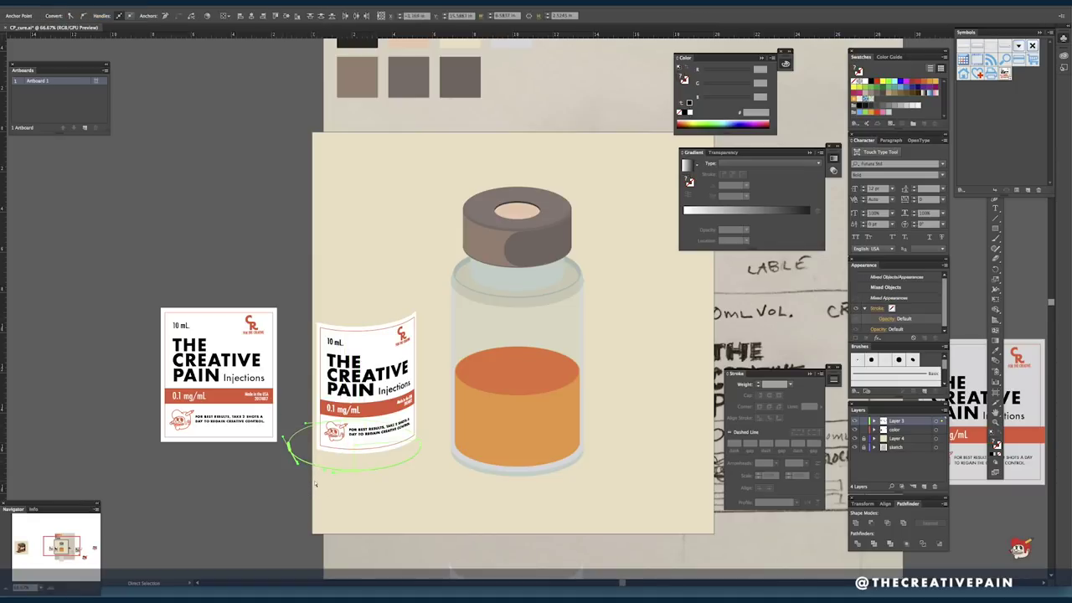
{"action": "key", "text": "Delete"}
{"action": "key", "text": "Delete"}
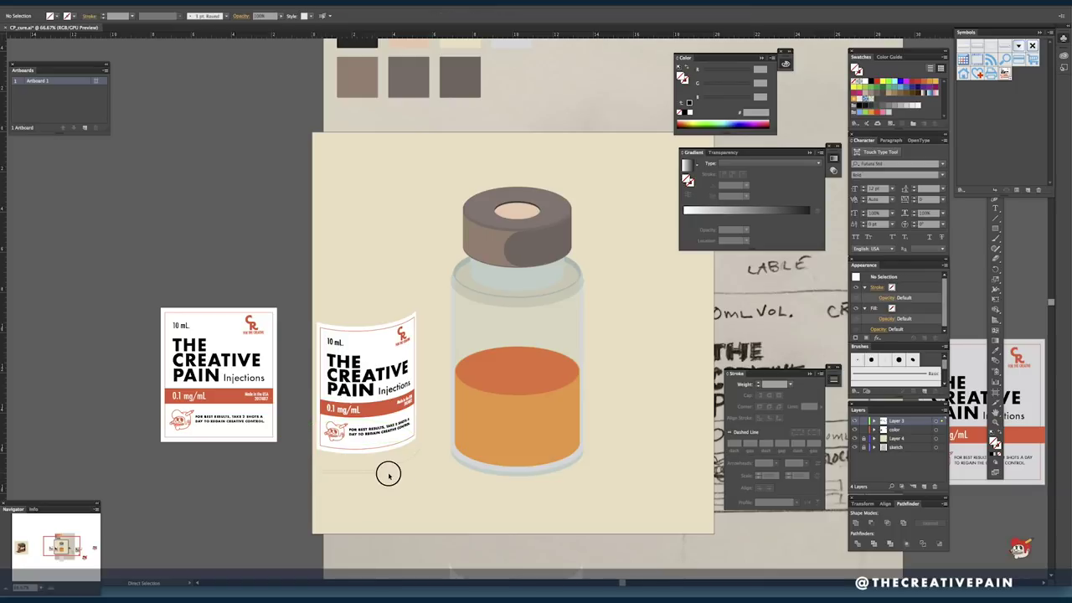
{"action": "left_click_drag", "start_coordinate": [427, 459], "coordinate": [426, 457]}
{"action": "key", "text": "Delete"}
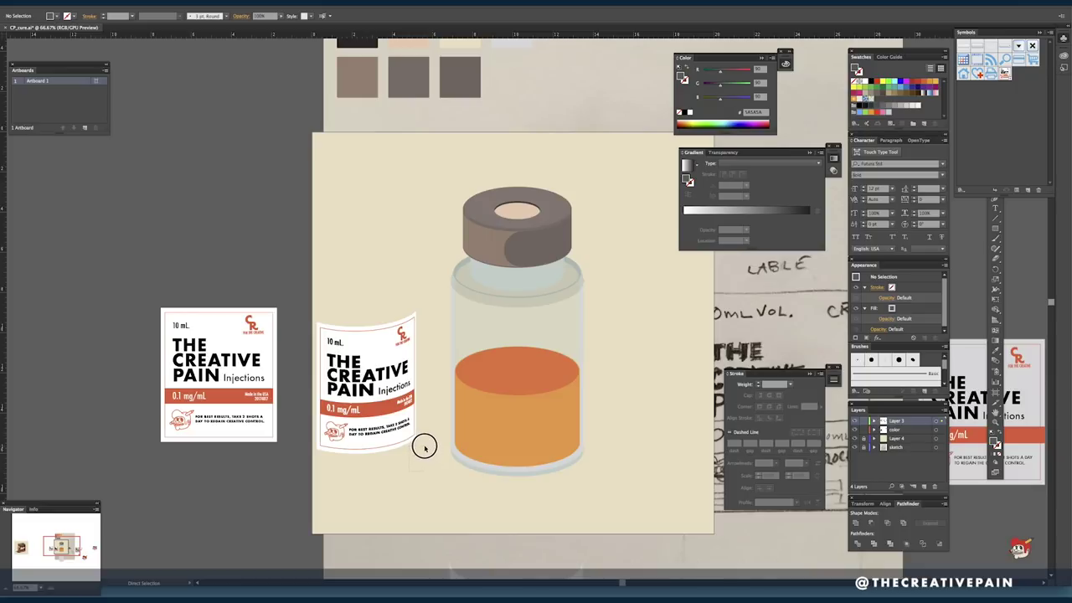
{"action": "left_click", "coordinate": [429, 448]}
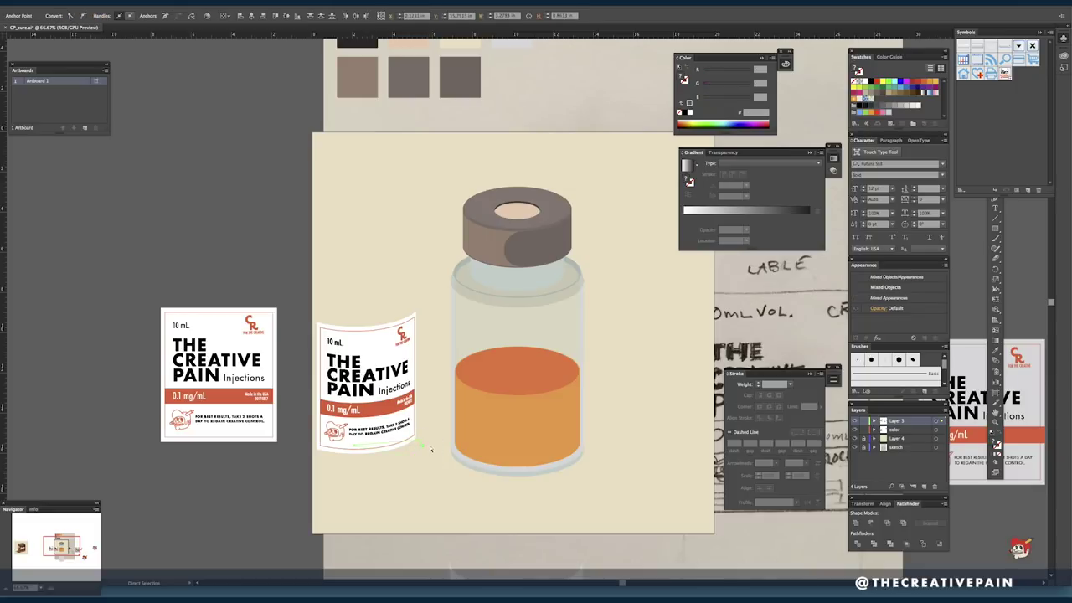
{"action": "left_click", "coordinate": [431, 450]}
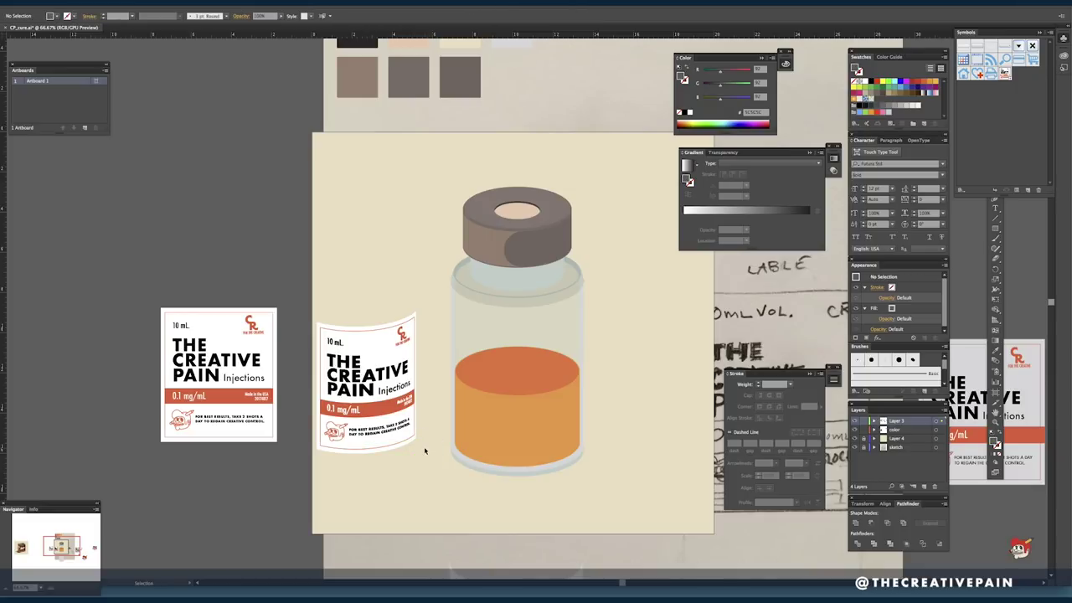
- Check the artwork for stray paths in outline view and move the curved label onto the front of the vial's body
{"action": "key", "text": "ctrl+y"}
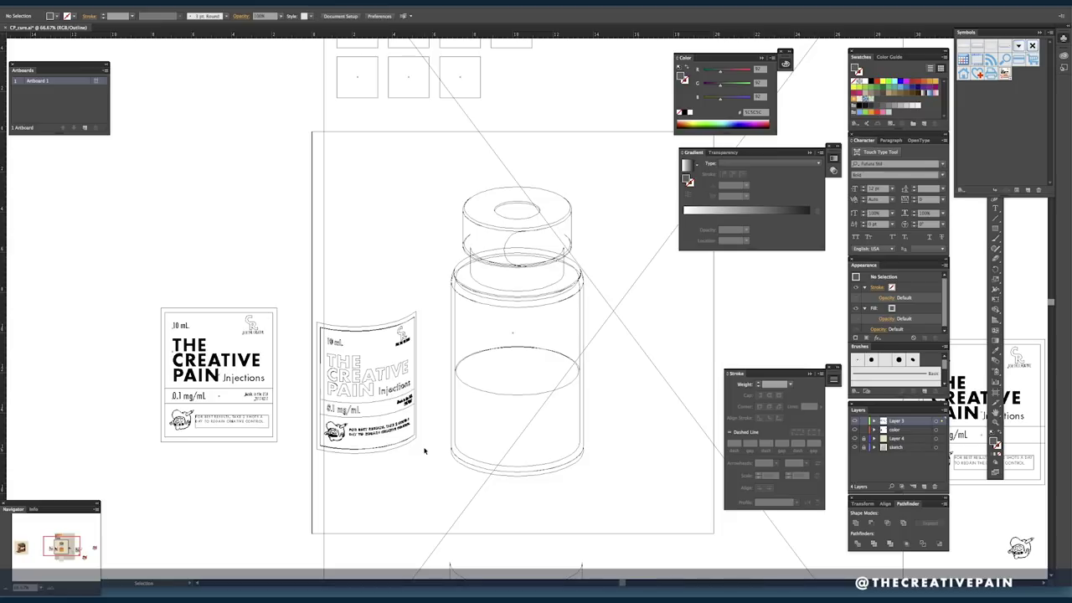
{"action": "key", "text": "ctrl+y"}
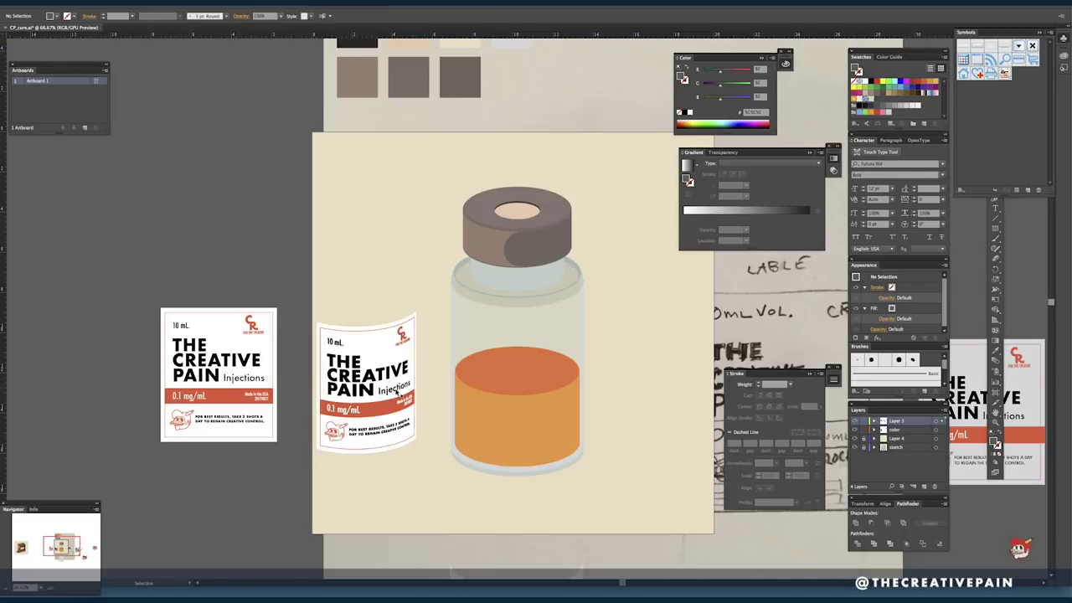
{"action": "left_click_drag", "start_coordinate": [399, 393], "coordinate": [563, 382]}
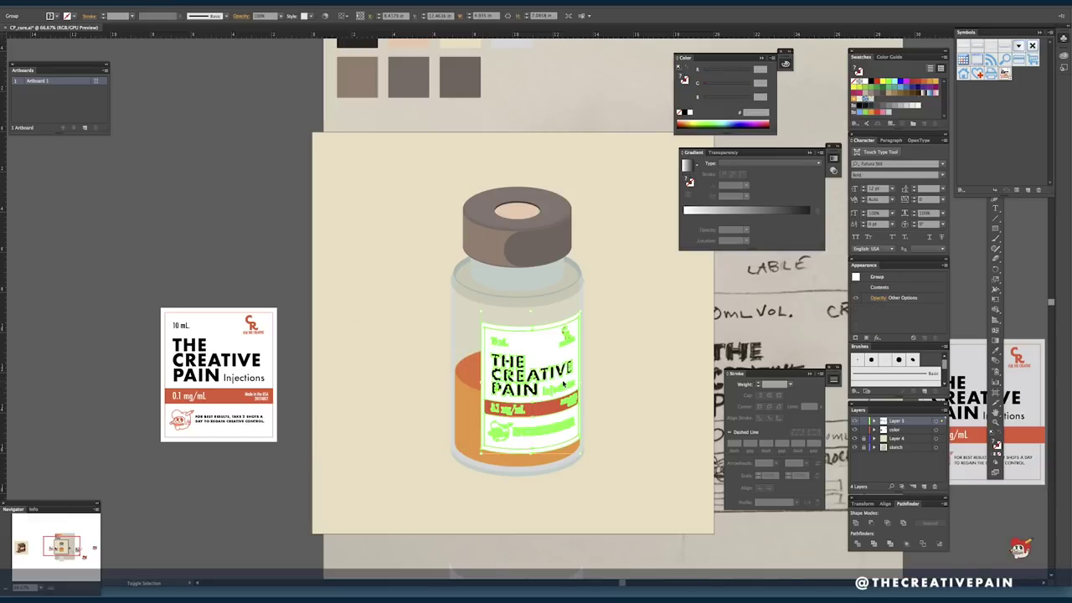
{"action": "left_click", "coordinate": [611, 338]}
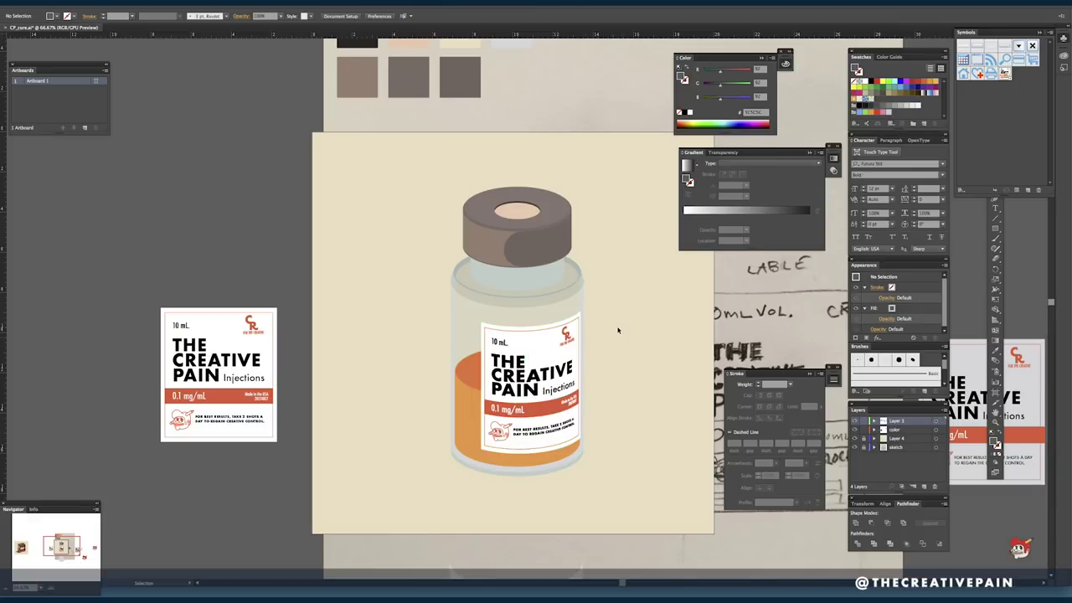
- Add an anchor point beside the white label shape's bottom-left corner and pull the corner inward into a peeled-away curve
{"action": "key", "text": "ctrl+minus"}
{"action": "scroll", "coordinate": [482, 437], "scroll_direction": "up", "scroll_amount": 6}
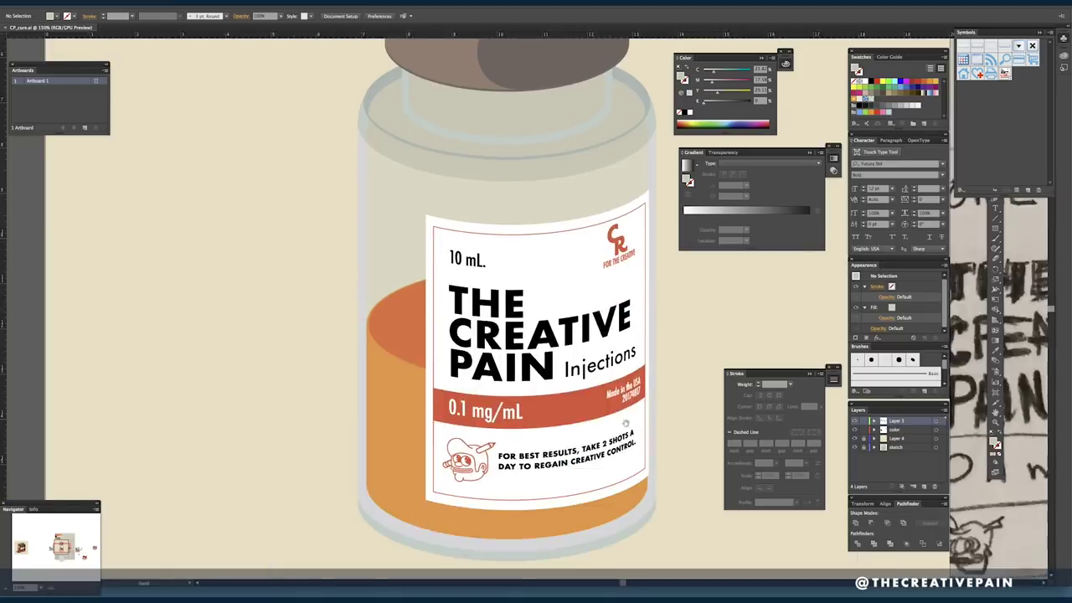
{"action": "key", "text": "a"}
{"action": "left_click", "coordinate": [491, 435]}
{"action": "left_click", "coordinate": [257, 282]}
{"action": "left_click", "coordinate": [553, 454]}
{"action": "key", "text": "plus"}
{"action": "left_click", "coordinate": [545, 456]}
{"action": "left_click_drag", "start_coordinate": [467, 433], "coordinate": [519, 358]}
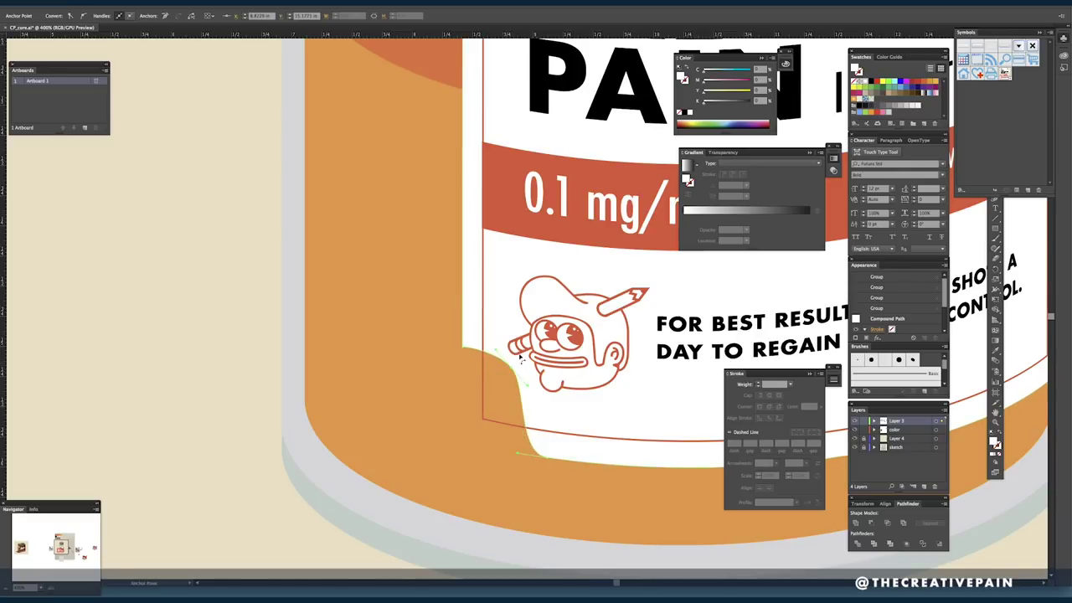
- Round the top-left corner of the white label shape
{"action": "key", "text": "super+minus"}
{"action": "key", "text": "super+minus"}
{"action": "key", "text": "super+minus"}
{"action": "left_click_drag", "start_coordinate": [644, 273], "coordinate": [574, 366]}
{"action": "key", "text": "a"}
{"action": "left_click", "coordinate": [434, 167]}
{"action": "left_click_drag", "start_coordinate": [438, 171], "coordinate": [444, 177]}
- Adjust the white label shape's right-hand corners to soften them
{"action": "left_click", "coordinate": [680, 269]}
{"action": "left_click", "coordinate": [654, 144]}
{"action": "left_click", "coordinate": [695, 369]}
{"action": "left_click_drag", "start_coordinate": [694, 368], "coordinate": [681, 381]}
{"action": "key", "text": "v"}
{"action": "left_click_drag", "start_coordinate": [626, 406], "coordinate": [637, 430]}
{"action": "key", "text": "super+shift+a"}
{"action": "key", "text": "a"}
{"action": "left_click", "coordinate": [644, 441]}
{"action": "key", "text": "super+shift+a"}
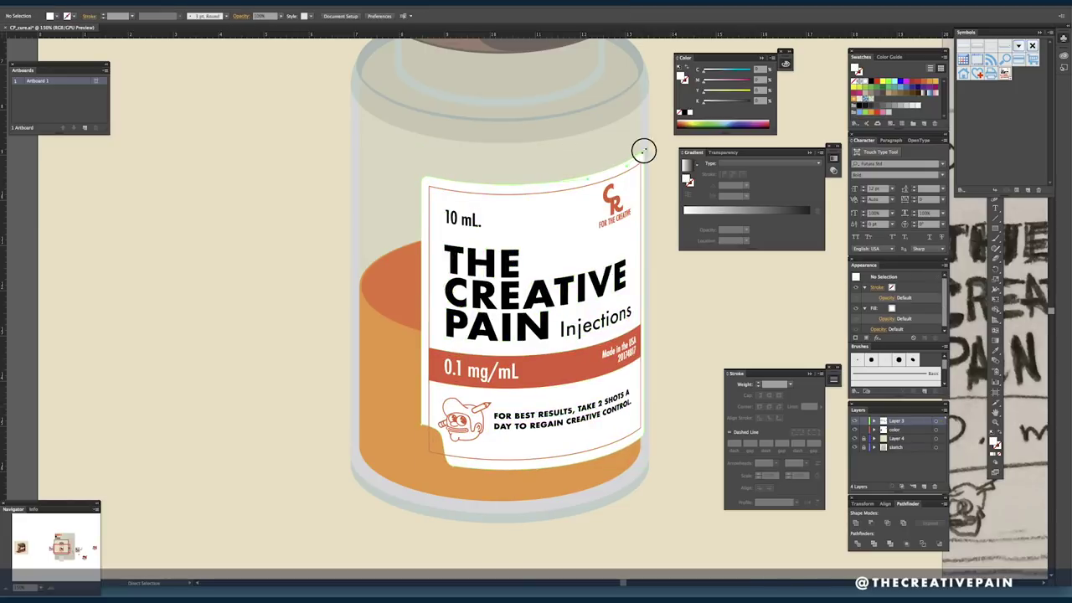
{"action": "left_click", "coordinate": [645, 153]}
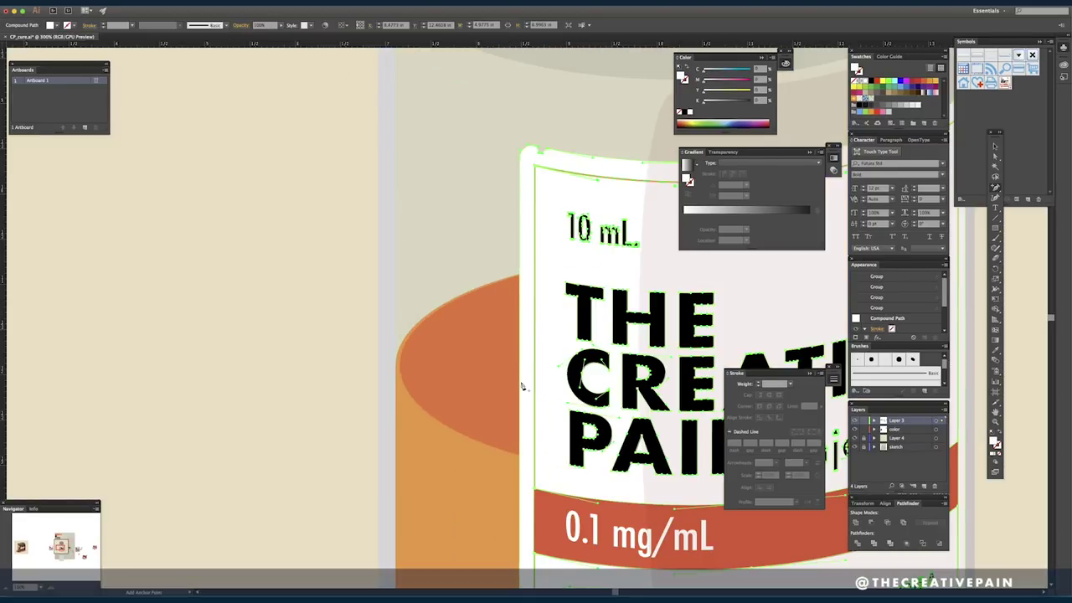
- Add anchor points along the label's left edge and pull them slightly inward to make small torn nicks
{"action": "left_click", "coordinate": [522, 386]}
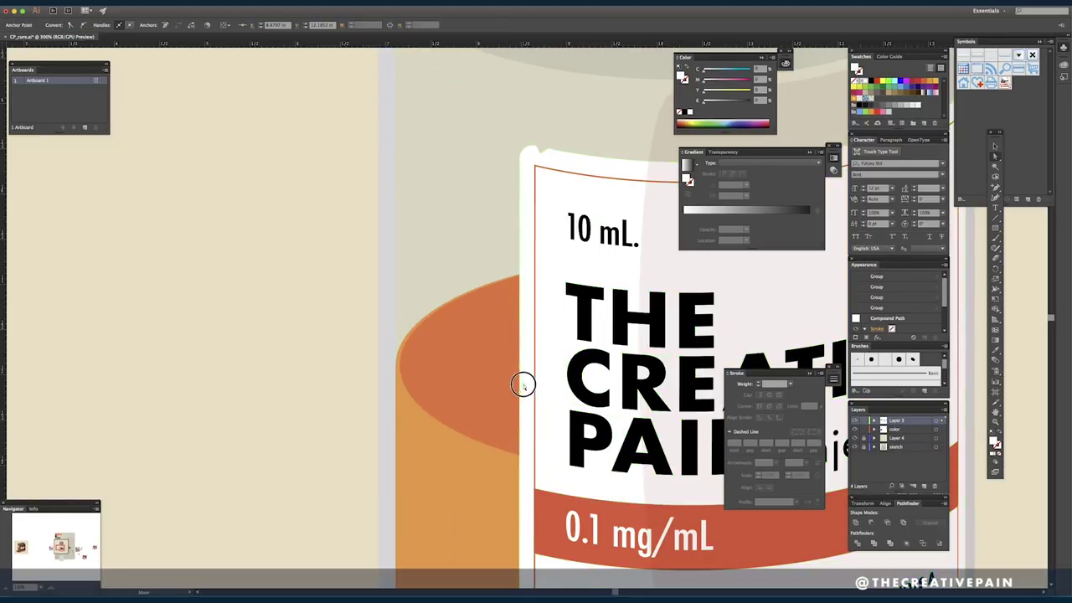
{"action": "key", "text": "a"}
{"action": "left_click_drag", "start_coordinate": [520, 280], "coordinate": [522, 281]}
{"action": "left_click_drag", "start_coordinate": [570, 367], "coordinate": [588, 220]}
{"action": "key", "text": "="}
{"action": "left_click", "coordinate": [538, 375]}
{"action": "key", "text": "a"}
{"action": "left_click_drag", "start_coordinate": [537, 375], "coordinate": [540, 374]}
- Cut a small torn notch into the upper edge of the label's folded bottom-left corner
{"action": "left_click", "coordinate": [561, 519]}
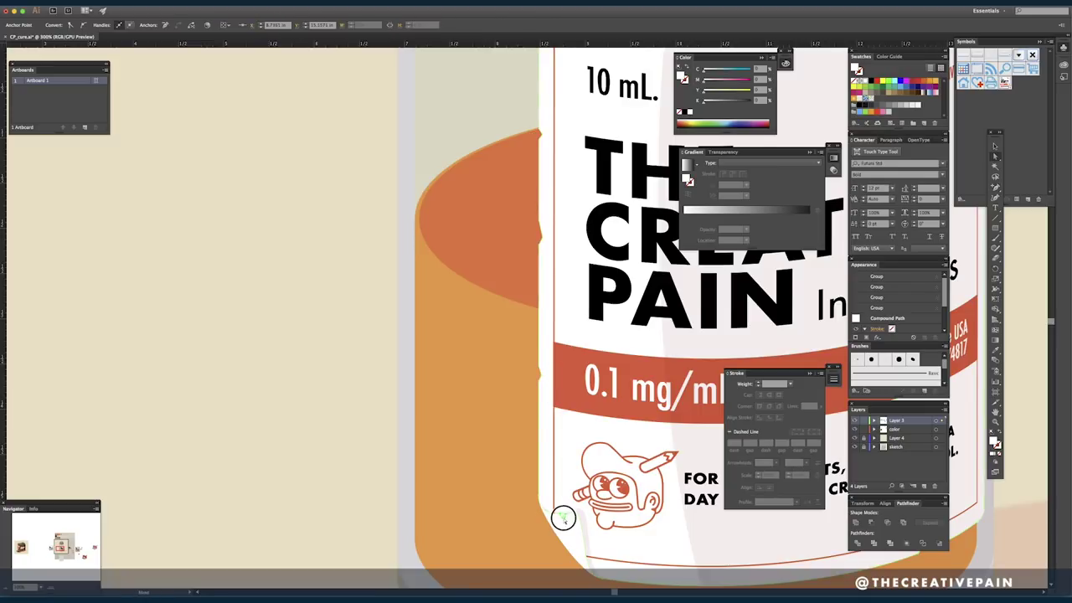
{"action": "left_click", "coordinate": [563, 518], "text": "super"}
{"action": "left_click_drag", "start_coordinate": [581, 311], "coordinate": [536, 162]}
{"action": "left_click", "coordinate": [533, 418]}
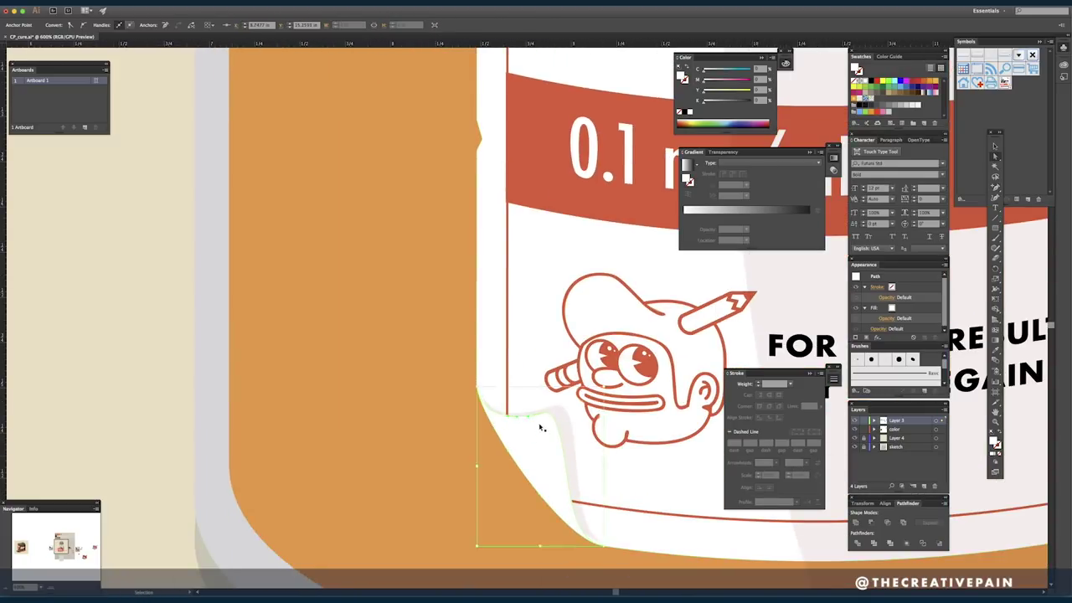
{"action": "key", "text": "ctrl+a"}
{"action": "left_click", "coordinate": [535, 409]}
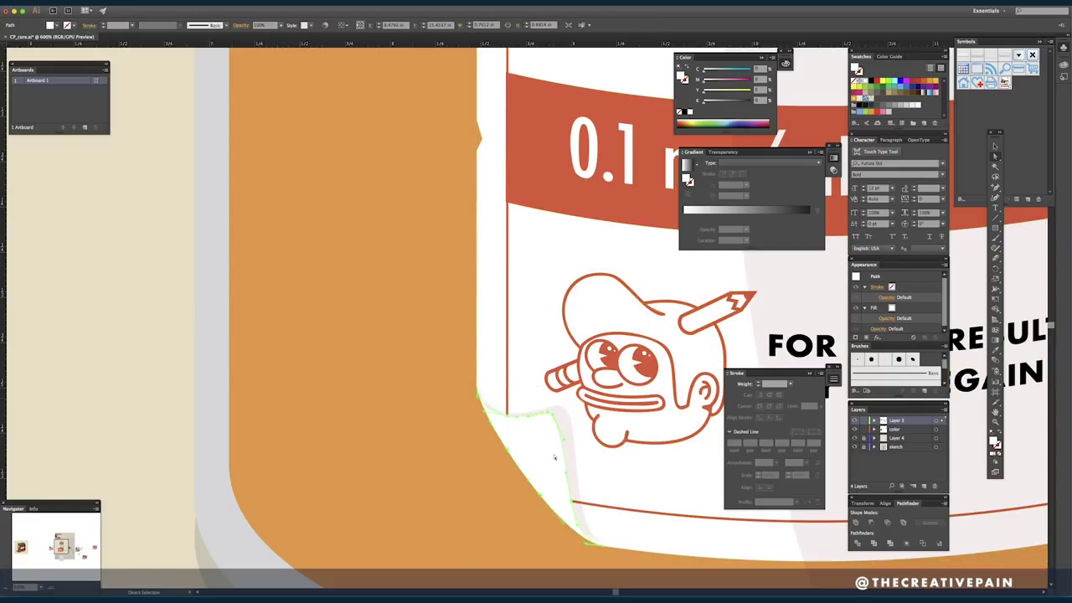
{"action": "left_click", "coordinate": [528, 418]}
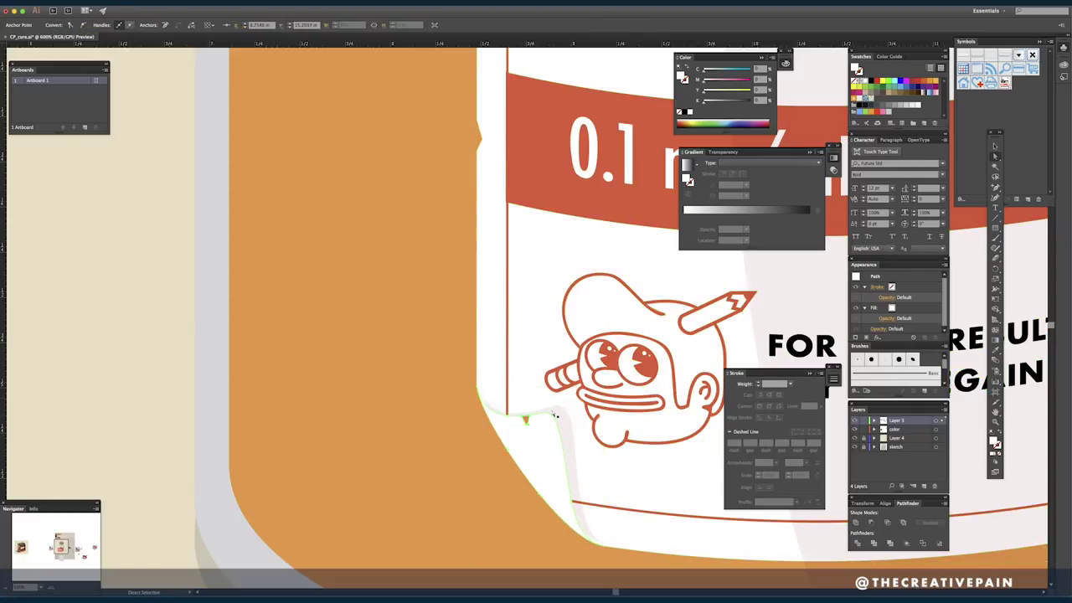
{"action": "left_click", "coordinate": [526, 420]}
{"action": "left_click", "coordinate": [530, 425]}
{"action": "left_click", "coordinate": [531, 421], "text": "shift"}
{"action": "left_click_drag", "start_coordinate": [534, 425], "coordinate": [581, 358]}
{"action": "key", "text": "super+z"}
{"action": "left_click", "coordinate": [538, 430]}
{"action": "left_click_drag", "start_coordinate": [539, 430], "coordinate": [571, 368]}
{"action": "key", "text": "super+z"}
{"action": "left_click", "coordinate": [588, 456]}
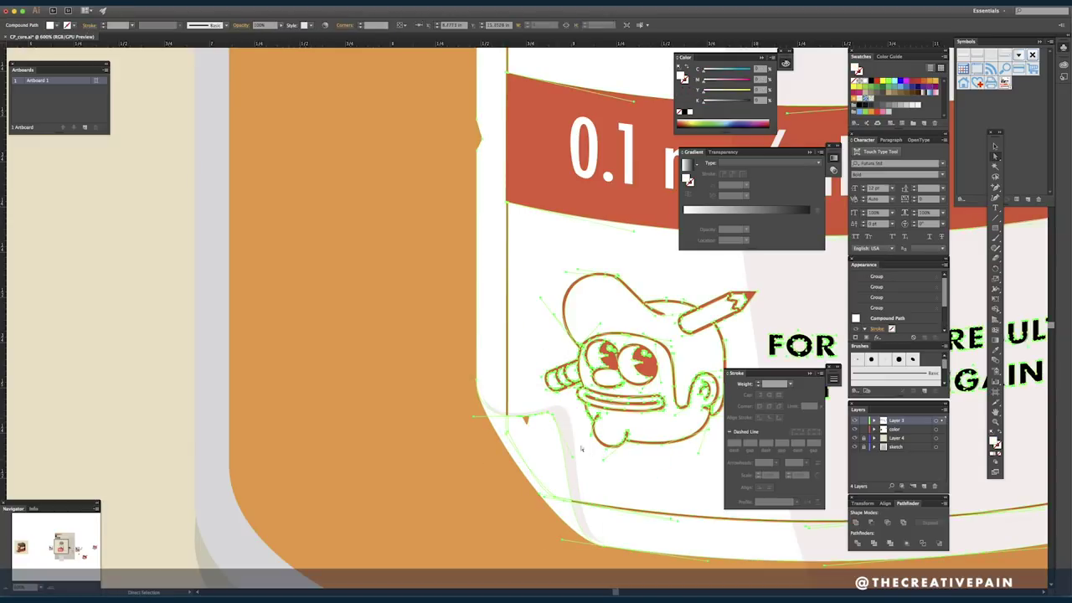
{"action": "left_click_drag", "start_coordinate": [540, 430], "coordinate": [555, 424]}
{"action": "key", "text": "super+z"}
- Reshape the label's hidden edge beneath the folded corner by adjusting its anchor points and handles
{"action": "left_click", "coordinate": [542, 431]}
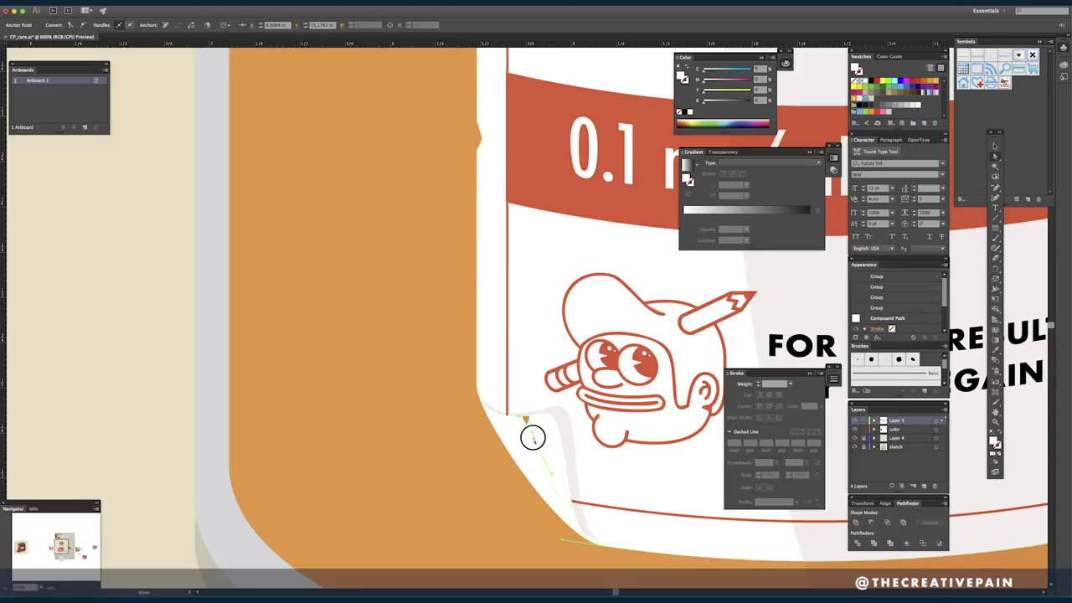
{"action": "left_click_drag", "start_coordinate": [535, 476], "coordinate": [547, 466]}
{"action": "key", "text": "shift+c"}
{"action": "left_click", "coordinate": [519, 417]}
{"action": "left_click_drag", "start_coordinate": [476, 380], "coordinate": [482, 419]}
{"action": "key", "text": "a"}
{"action": "left_click", "coordinate": [158, 290]}
- Open the "Pharrell" brush library
{"action": "key", "text": "super+minus"}
{"action": "key", "text": "super+minus"}
{"action": "mouse_move", "coordinate": [814, 334]}
{"action": "left_mouse_down"}
{"action": "mouse_move", "coordinate": [617, 331]}
{"action": "mouse_move", "coordinate": [531, 393]}
{"action": "left_mouse_up"}
{"action": "key", "text": "super+minus"}
{"action": "key", "text": "super+minus"}
{"action": "left_click_drag", "start_coordinate": [636, 333], "coordinate": [614, 591]}
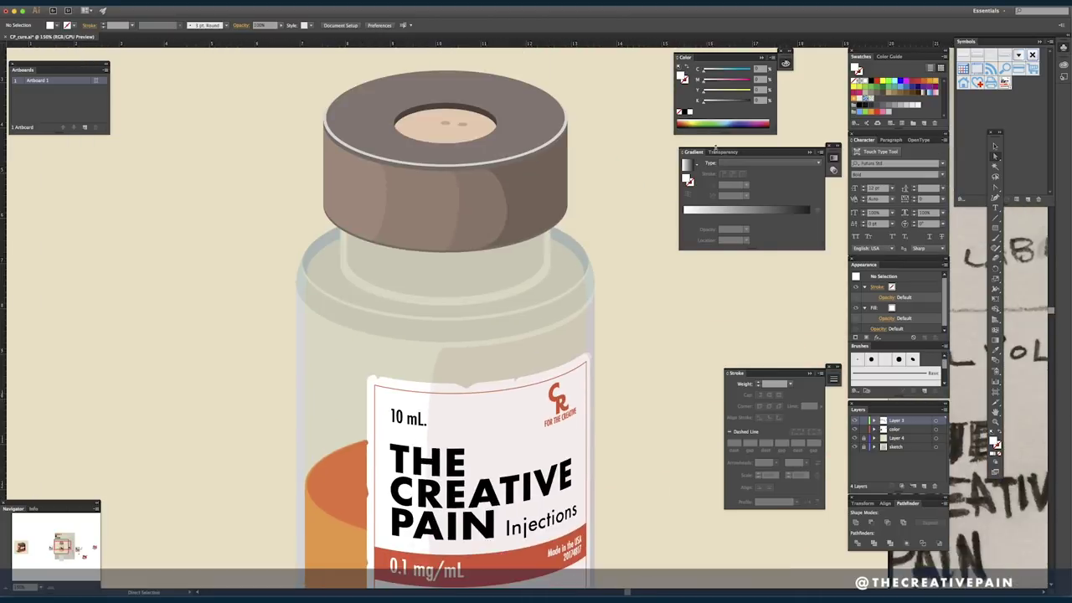
{"action": "left_click", "coordinate": [856, 391]}
{"action": "mouse_move", "coordinate": [897, 477]}
{"action": "left_click", "coordinate": [957, 475]}
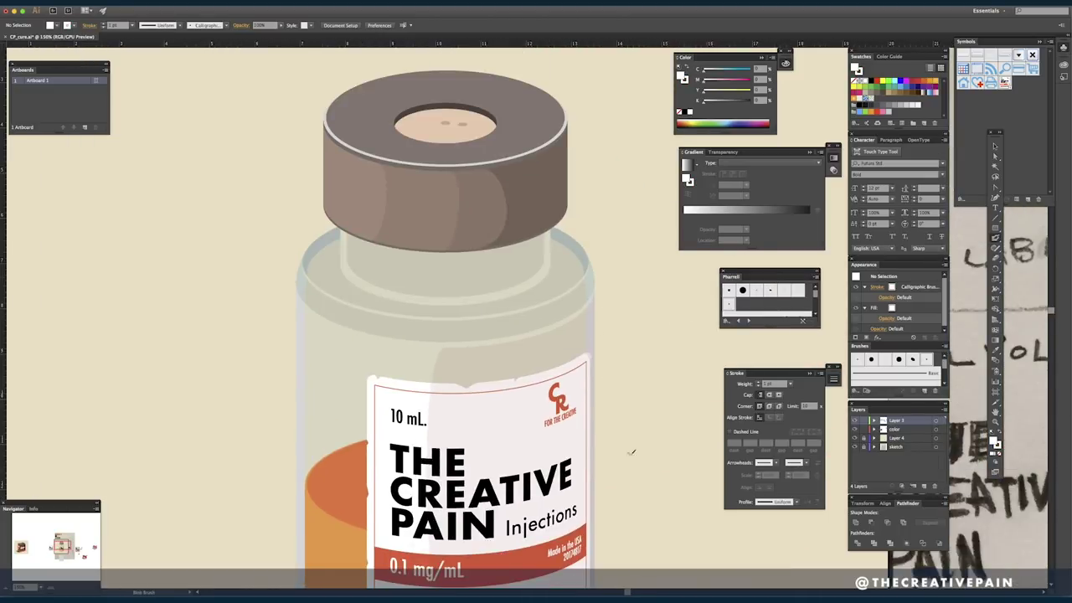
- Examine the path of the vial's glass shoulder below the cap
{"action": "key", "text": "super+plus"}
{"action": "key", "text": "super+plus"}
{"action": "key", "text": "super+plus"}
{"action": "left_click_drag", "start_coordinate": [177, 279], "coordinate": [435, 365]}
{"action": "key", "text": "a"}
{"action": "left_click", "coordinate": [452, 366]}
{"action": "key", "text": "super+minus"}
{"action": "key", "text": "super+minus"}
{"action": "key", "text": "super+minus"}
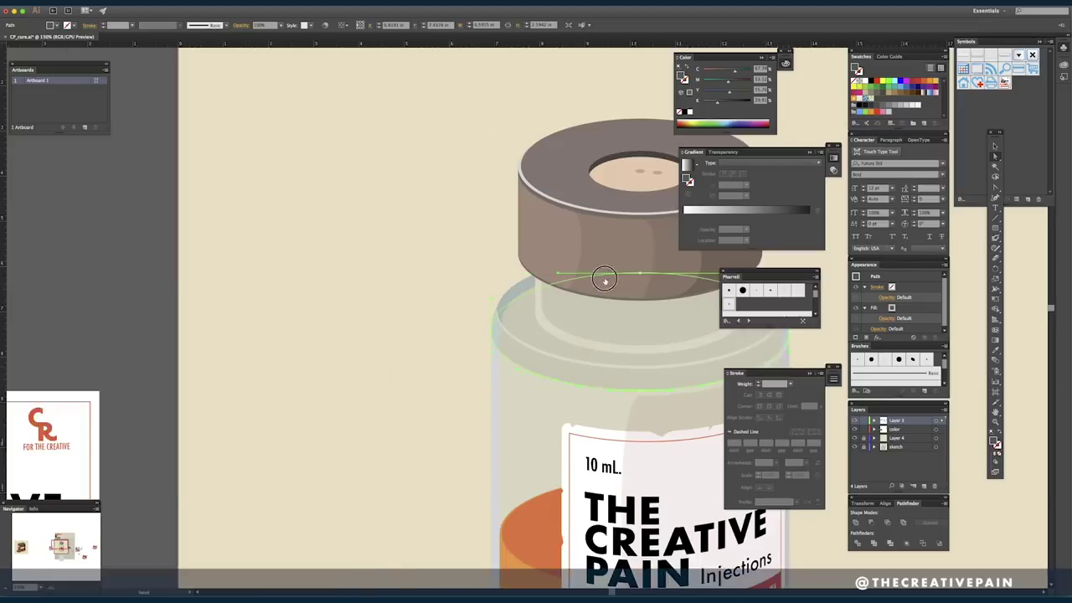
{"action": "left_click", "coordinate": [448, 366]}
{"action": "left_click_drag", "start_coordinate": [639, 262], "coordinate": [505, 275]}
- Create a new layer and name it "highlights"
{"action": "left_click", "coordinate": [690, 112]}
{"action": "left_click", "coordinate": [924, 486]}
{"action": "double_click", "coordinate": [897, 420]}
{"action": "type", "text": "highlights"}
{"action": "key", "text": "Return"}
- Use the Shape Builder on the two overlapping shapes at the cap's lower edge
{"action": "key", "text": "super+plus"}
{"action": "key", "text": "v"}
{"action": "left_click", "coordinate": [414, 260]}
{"action": "left_click", "coordinate": [419, 277], "text": "shift"}
{"action": "key", "text": "shift+m"}
{"action": "key", "text": "super+plus"}
{"action": "key", "text": "super+plus"}
{"action": "key", "text": "super+plus"}
{"action": "mouse_move", "coordinate": [357, 279]}
{"action": "left_mouse_down"}
{"action": "mouse_move", "coordinate": [576, 396]}
{"action": "mouse_move", "coordinate": [703, 427]}
{"action": "left_mouse_up"}
{"action": "key", "text": "a"}
{"action": "left_click", "coordinate": [379, 249]}
{"action": "key", "text": "super+z"}
{"action": "key", "text": "super+z"}
{"action": "key", "text": "super+shift+z"}
{"action": "key", "text": "super+shift+z"}
{"action": "key", "text": "a"}
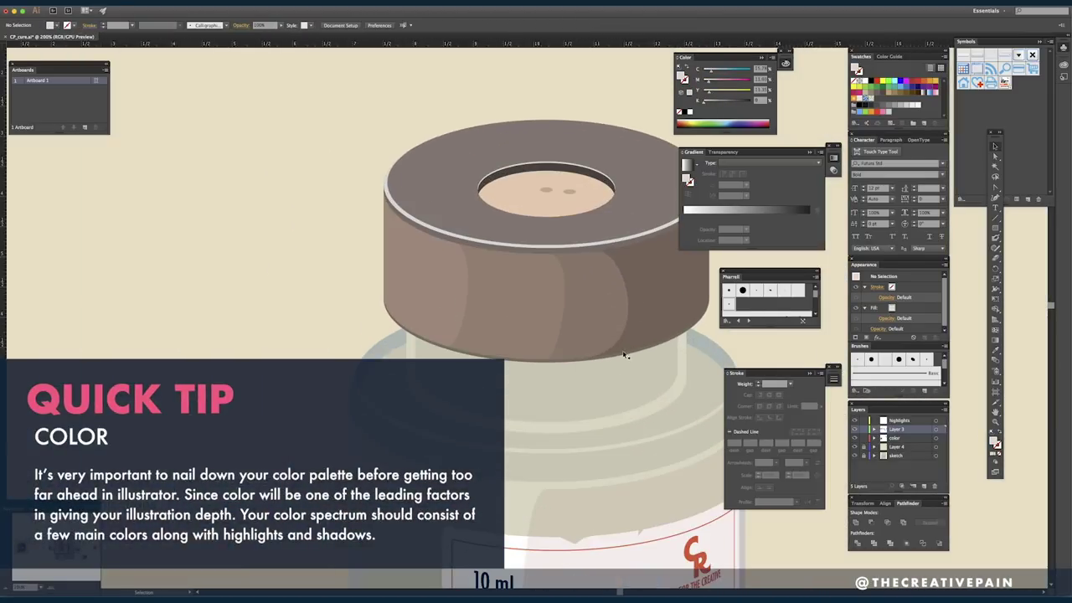
- Nudge the cap's brown side shape slightly down and check its lower edge in outline view
{"action": "left_click", "coordinate": [627, 347]}
{"action": "key", "text": "Down"}
{"action": "key", "text": "super+="}
{"action": "key", "text": "super+="}
{"action": "key", "text": "super+="}
{"action": "key", "text": "Down"}
{"action": "left_click_drag", "start_coordinate": [702, 444], "coordinate": [436, 433]}
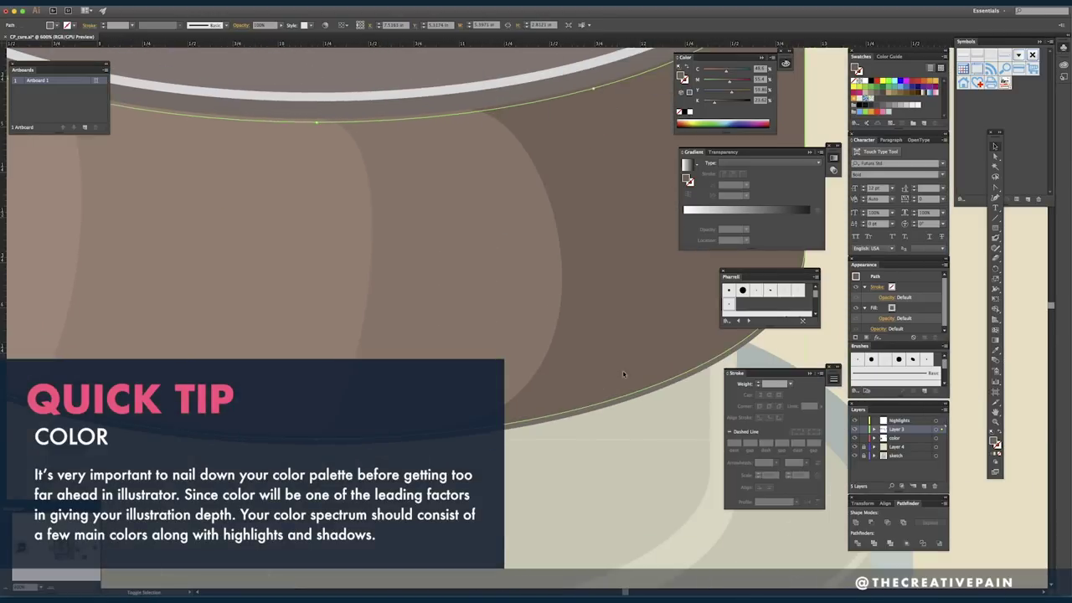
{"action": "key", "text": "super+y"}
{"action": "left_click", "coordinate": [634, 394]}
{"action": "key", "text": "super+y"}
{"action": "key", "text": "a"}
{"action": "left_click", "coordinate": [771, 354]}
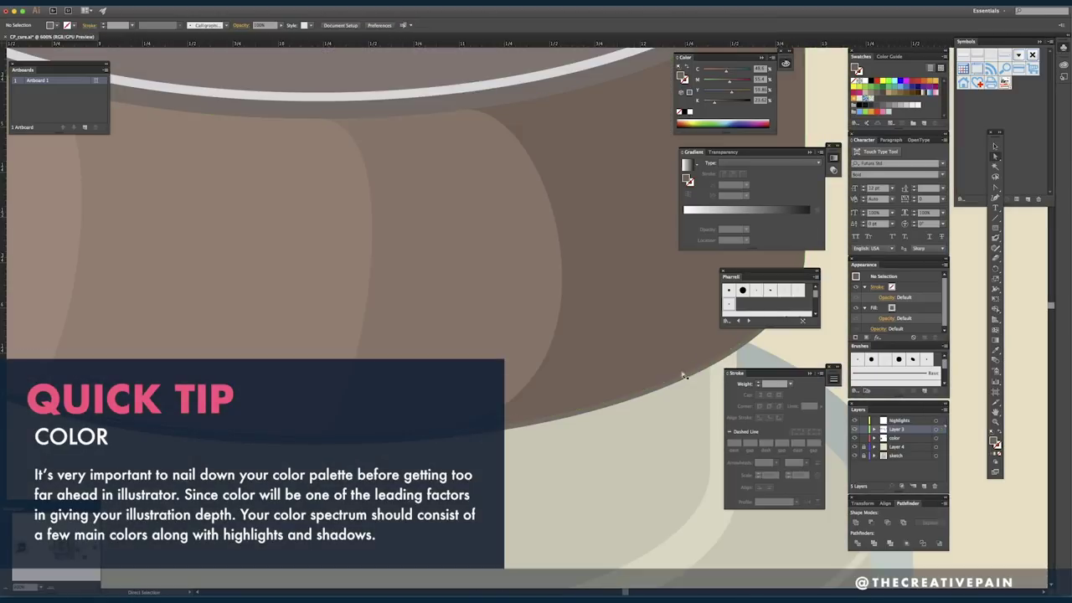
- Undo the last five changes around the cap's lower edge and restore two of them
{"action": "scroll", "coordinate": [659, 330], "scroll_direction": "down", "scroll_amount": 3}
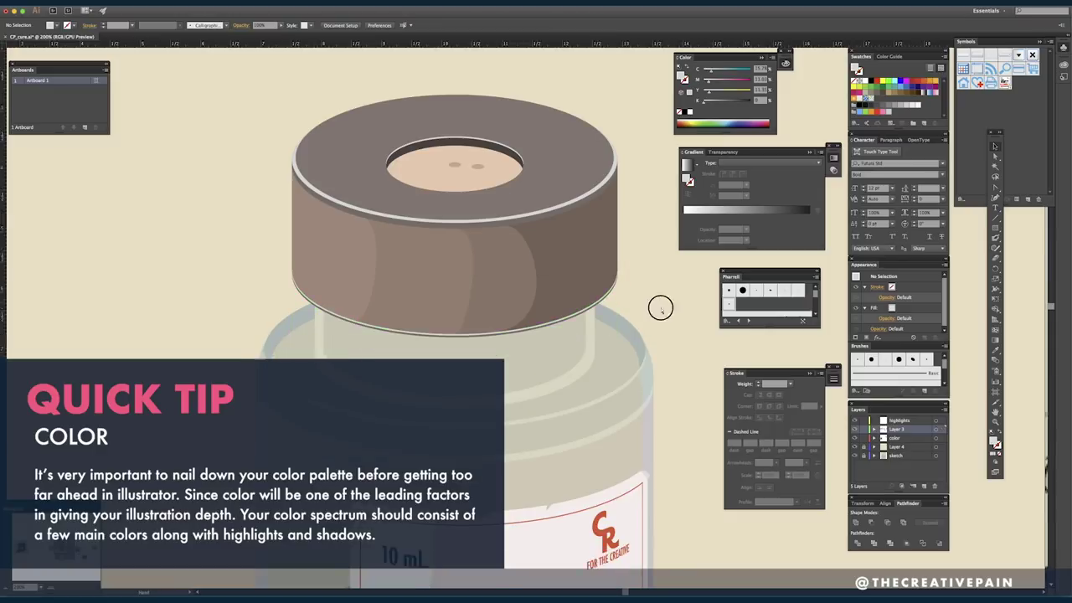
{"action": "left_click", "coordinate": [575, 354]}
{"action": "key", "text": "super+plus"}
{"action": "key", "text": "super+plus"}
{"action": "key", "text": "super+z"}
{"action": "key", "text": "super+z"}
{"action": "key", "text": "super+z"}
{"action": "key", "text": "super+z"}
{"action": "key", "text": "super+z"}
{"action": "key", "text": "super+shift+z"}
{"action": "key", "text": "super+shift+z"}
- Apply the light highlight colour to the thin rim along the cap's lower edge with the Eyedropper
{"action": "key", "text": "i"}
{"action": "key", "text": "super+minus"}
{"action": "key", "text": "super+minus"}
{"action": "key", "text": "super+minus"}
{"action": "key", "text": "super+minus"}
{"action": "left_click", "coordinate": [670, 373], "text": "super"}
{"action": "left_click_drag", "start_coordinate": [663, 397], "coordinate": [675, 376]}
{"action": "key", "text": "super+plus"}
{"action": "key", "text": "super+plus"}
{"action": "left_click_drag", "start_coordinate": [709, 325], "coordinate": [652, 331]}
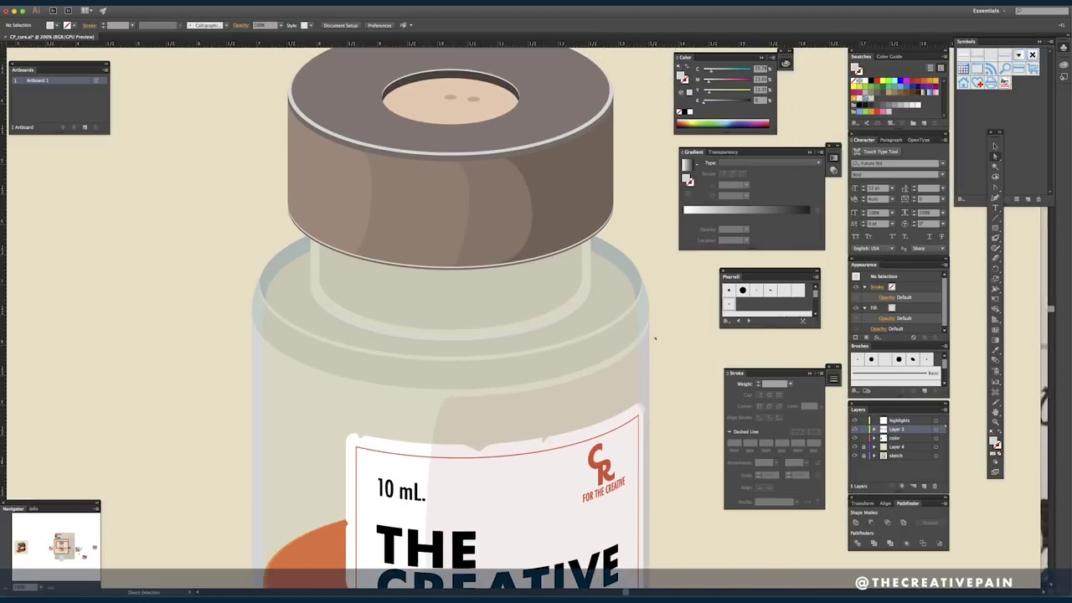
- Pull the curved edges of the cap's shading bands outward, adding an anchor point on the leftmost band's edge
{"action": "scroll", "coordinate": [651, 329], "scroll_direction": "down", "scroll_amount": 5}
{"action": "scroll", "coordinate": [579, 335], "scroll_direction": "up", "scroll_amount": 4}
{"action": "left_click", "coordinate": [506, 323]}
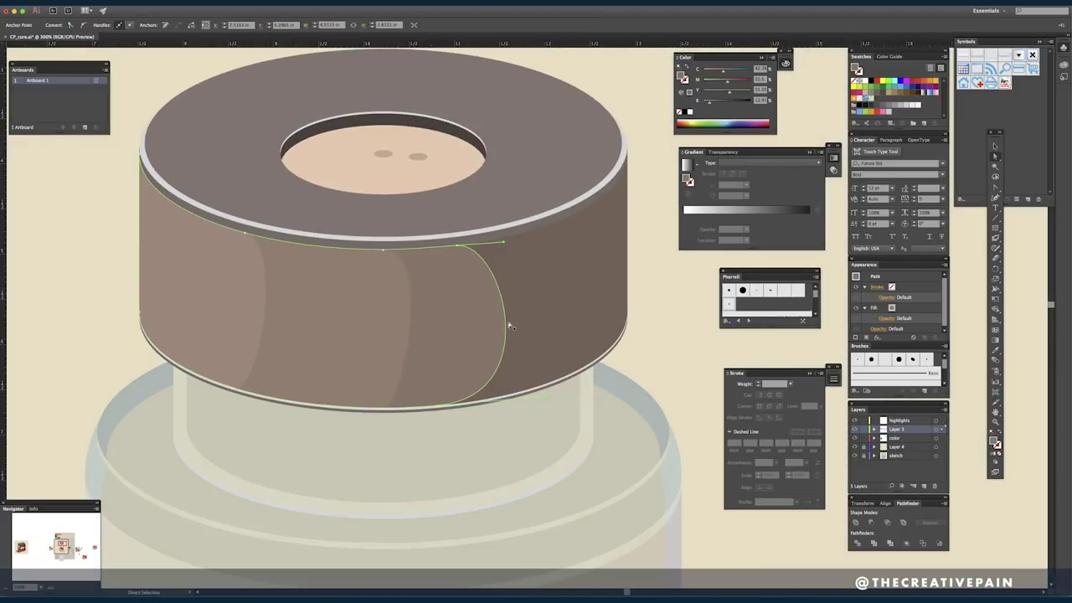
{"action": "left_click_drag", "start_coordinate": [506, 324], "coordinate": [421, 337]}
{"action": "key", "text": "p"}
{"action": "left_click", "coordinate": [266, 319], "text": "super"}
{"action": "left_click", "coordinate": [265, 317]}
{"action": "key", "text": "a"}
{"action": "left_click_drag", "start_coordinate": [266, 317], "coordinate": [277, 320]}
{"action": "left_click_drag", "start_coordinate": [272, 359], "coordinate": [275, 366]}
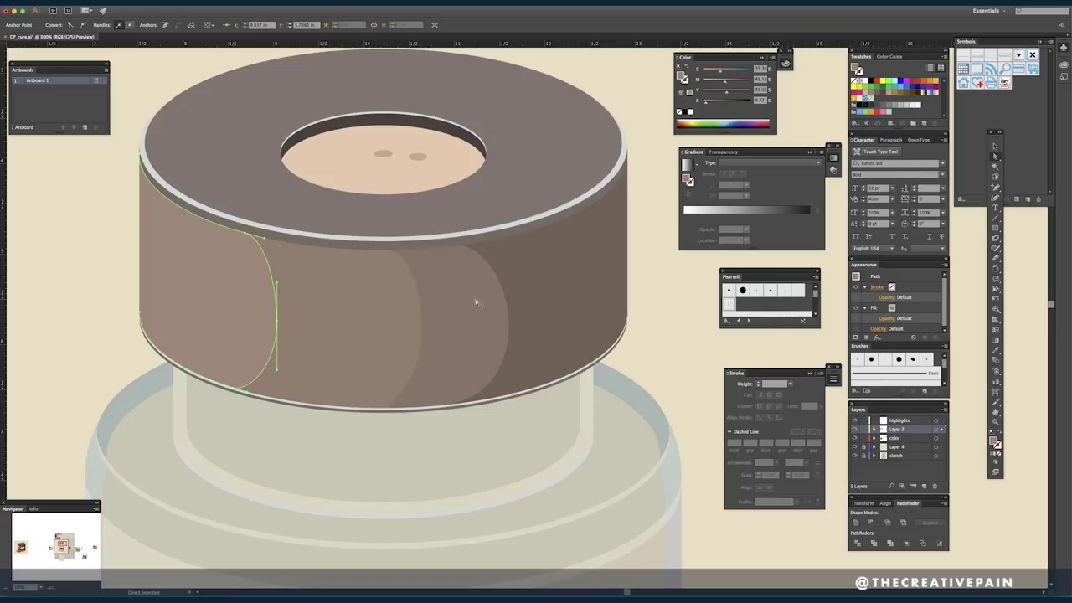
- Deselect the cap's shading band and draw an ellipse for the vial's cast shadow
{"action": "left_click", "coordinate": [663, 262]}
{"action": "left_click_drag", "start_coordinate": [574, 394], "coordinate": [608, 397]}
{"action": "key", "text": "l"}
{"action": "mouse_move", "coordinate": [363, 242]}
{"action": "left_mouse_down"}
{"action": "mouse_move", "coordinate": [558, 426]}
{"action": "mouse_move", "coordinate": [536, 402]}
{"action": "mouse_move", "coordinate": [569, 402]}
{"action": "left_mouse_up"}
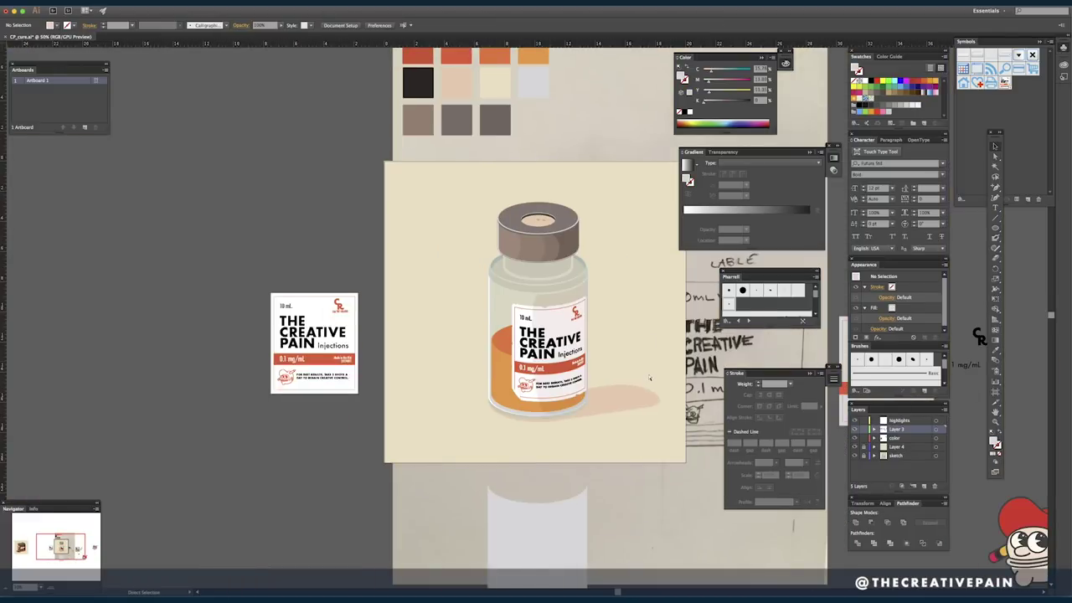
- Draw a closed shape with the Pen tool over the far end of the vial's cast shadow
{"action": "key", "text": "v"}
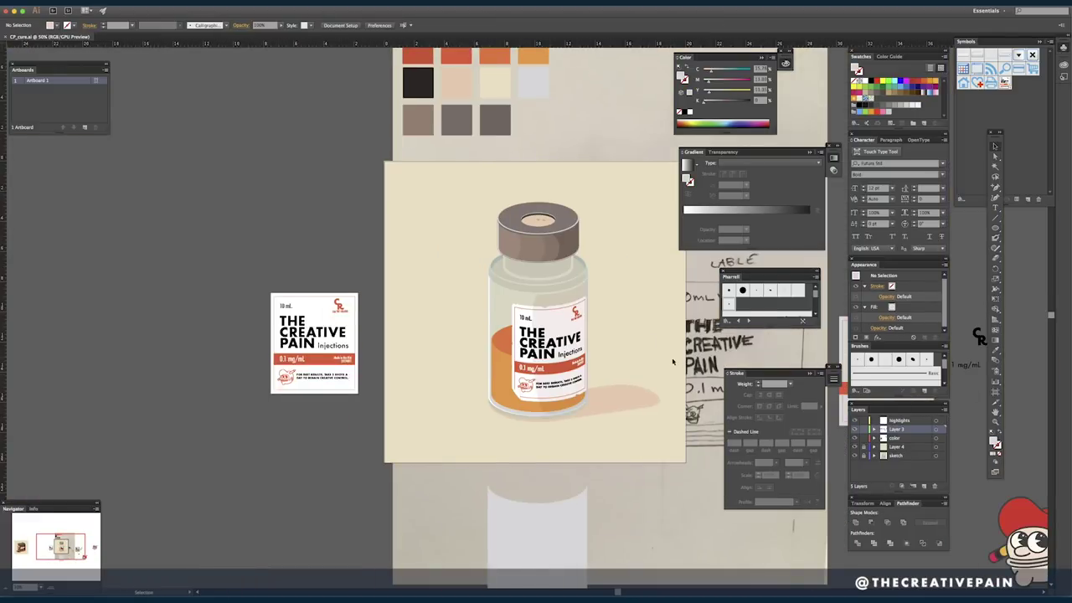
{"action": "key", "text": "p"}
{"action": "left_click", "coordinate": [601, 381]}
{"action": "left_click", "coordinate": [656, 416]}
{"action": "left_click", "coordinate": [626, 374]}
- Give the shape over the shadow a linear gradient with the sampled background cream as its end colour, adjusting midpoint and angle
{"action": "left_click", "coordinate": [689, 209]}
{"action": "key", "text": "i"}
{"action": "left_click", "coordinate": [809, 218]}
{"action": "left_click", "coordinate": [651, 369], "text": "shift"}
{"action": "left_click_drag", "start_coordinate": [747, 203], "coordinate": [785, 204]}
{"action": "left_click", "coordinate": [747, 184]}
{"action": "left_click", "coordinate": [759, 230]}
{"action": "left_click", "coordinate": [688, 194]}
- Pull the gradient shape's lower anchor outward so it covers the tip of the cast shadow
{"action": "key", "text": "v"}
{"action": "key", "text": "super+shift+a"}
{"action": "key", "text": "a"}
{"action": "left_click", "coordinate": [603, 390]}
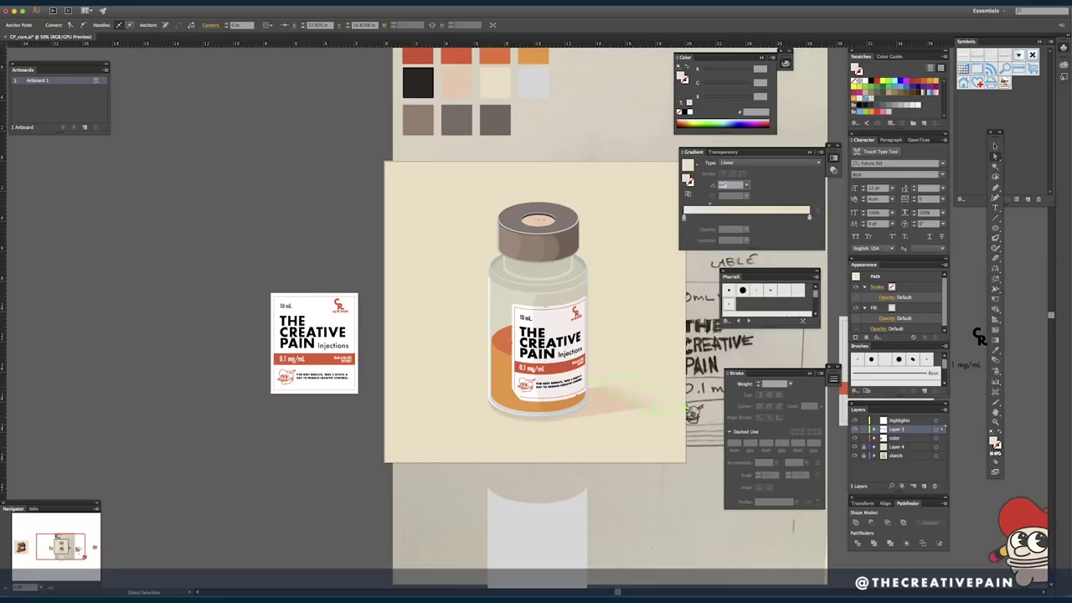
{"action": "left_click_drag", "start_coordinate": [655, 408], "coordinate": [689, 410]}
{"action": "key", "text": "super+shift+a"}
- Fine-tune the shadow fade's gradient midpoint, set its angle to 56, and check the blend with the shape deselected
{"action": "left_click", "coordinate": [624, 396]}
{"action": "mouse_move", "coordinate": [710, 204]}
{"action": "left_mouse_down"}
{"action": "mouse_move", "coordinate": [720, 204]}
{"action": "mouse_move", "coordinate": [709, 203]}
{"action": "left_mouse_up"}
{"action": "left_click", "coordinate": [689, 409]}
{"action": "type", "text": "56"}
{"action": "key", "text": "Return"}
{"action": "key", "text": "super+shift+a"}
{"action": "left_click", "coordinate": [639, 407]}
{"action": "key", "text": "super+shift+a"}
{"action": "left_click", "coordinate": [639, 407]}
{"action": "key", "text": "super+shift+a"}
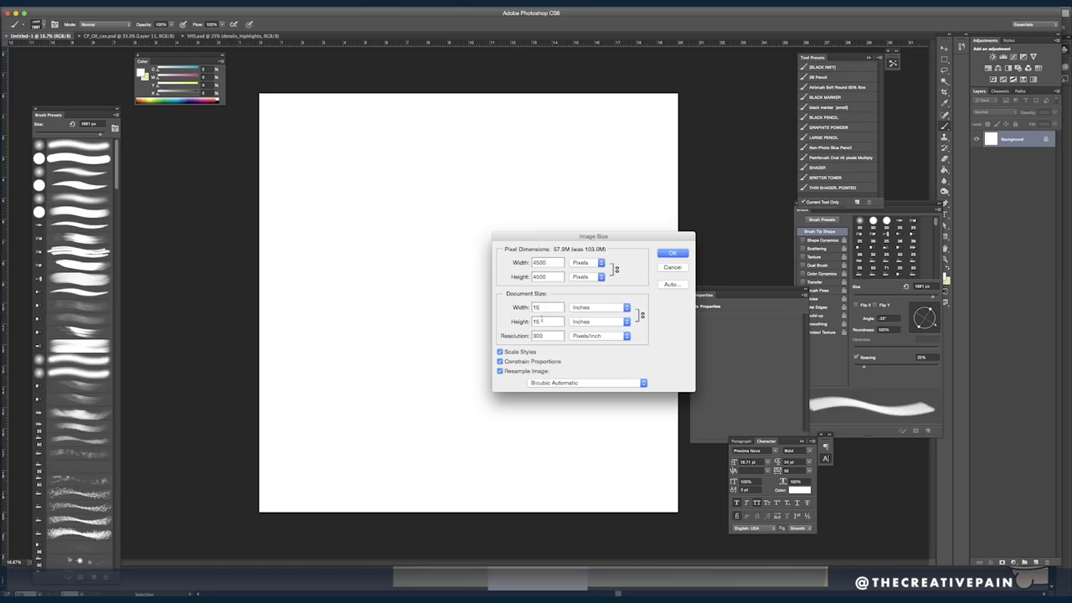
- Resize the Photoshop document to 15 x 15 inches at 300 pixels/inch and paste in the cream background square from Illustrator
{"action": "left_click", "coordinate": [672, 252]}
{"action": "key", "text": "v"}
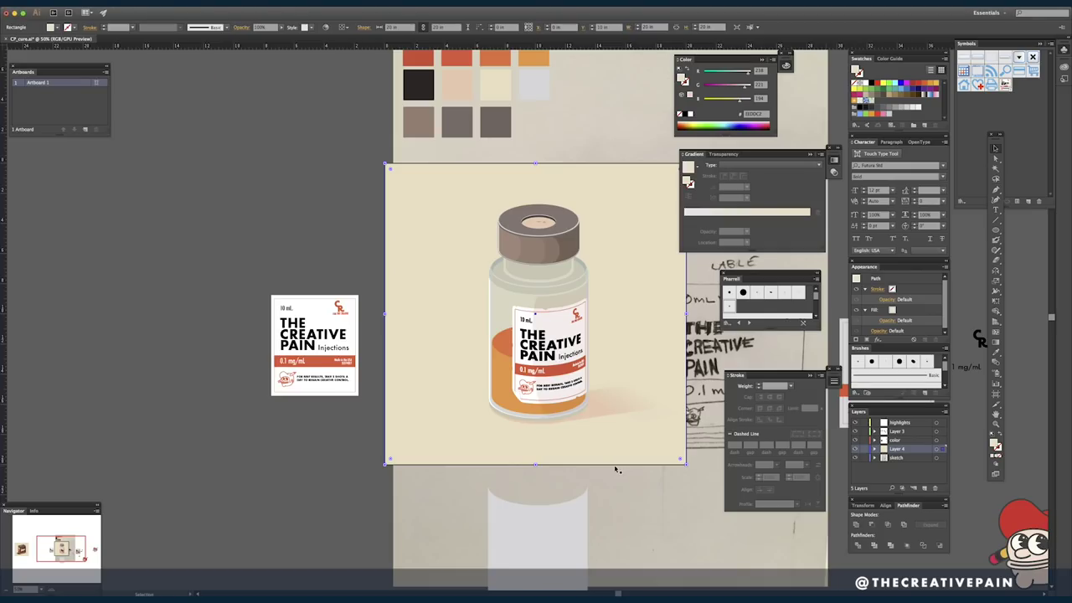
{"action": "key", "text": "ctrl+Up"}
{"action": "left_click", "coordinate": [423, 370]}
{"action": "key", "text": "super+v"}
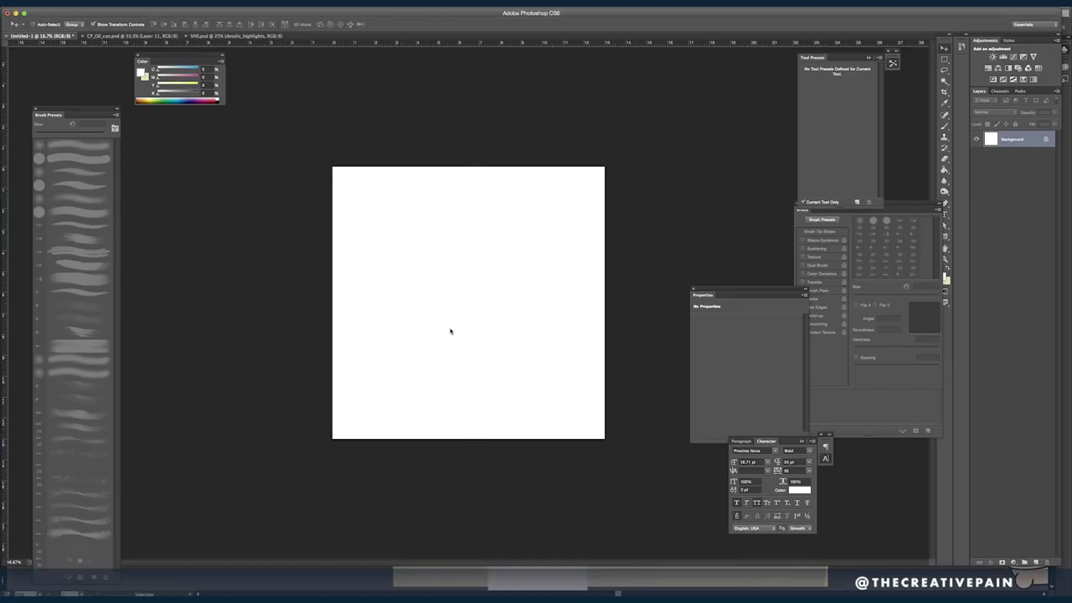
{"action": "key", "text": "Return"}
- Copy the vial artwork from Illustrator, paste it into the Photoshop document as a smart object and scale it down around its centre
{"action": "key", "text": "super+Tab"}
{"action": "left_click_drag", "start_coordinate": [474, 199], "coordinate": [620, 414]}
{"action": "key", "text": "super+c"}
{"action": "key", "text": "super+Tab"}
{"action": "key", "text": "super+v"}
{"action": "key", "text": "Return"}
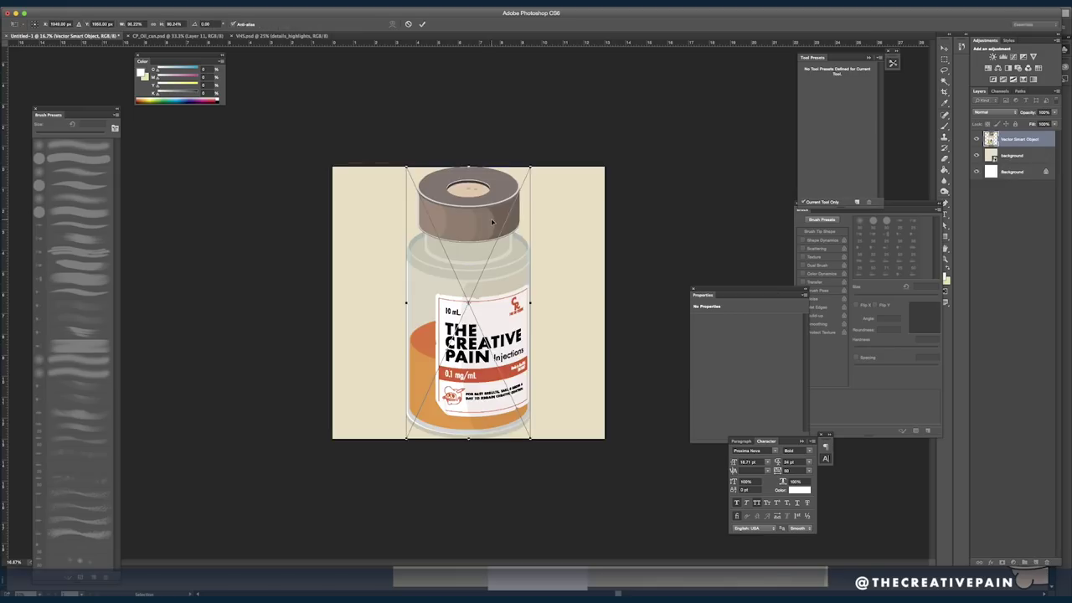
{"action": "left_click_drag", "start_coordinate": [530, 166], "coordinate": [511, 206]}
{"action": "key", "text": "Return"}
{"action": "key", "text": "super+plus"}
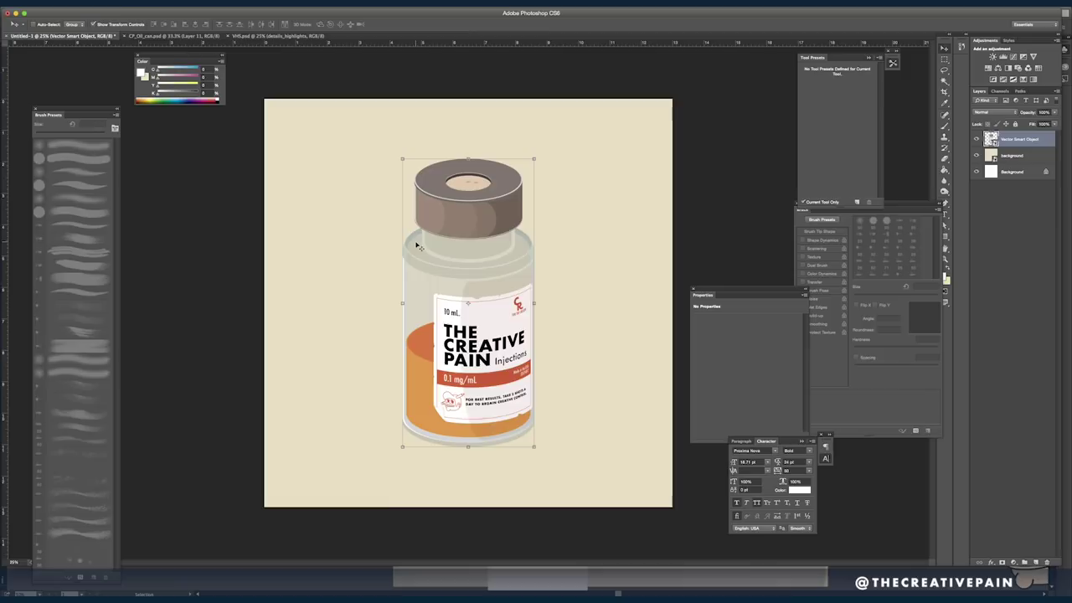
- Paste the cast shadow as a smart object and place it at the vial's base
{"action": "key", "text": "super+v"}
{"action": "left_click", "coordinate": [574, 274]}
{"action": "left_click_drag", "start_coordinate": [564, 294], "coordinate": [686, 393]}
{"action": "key", "text": "Return"}
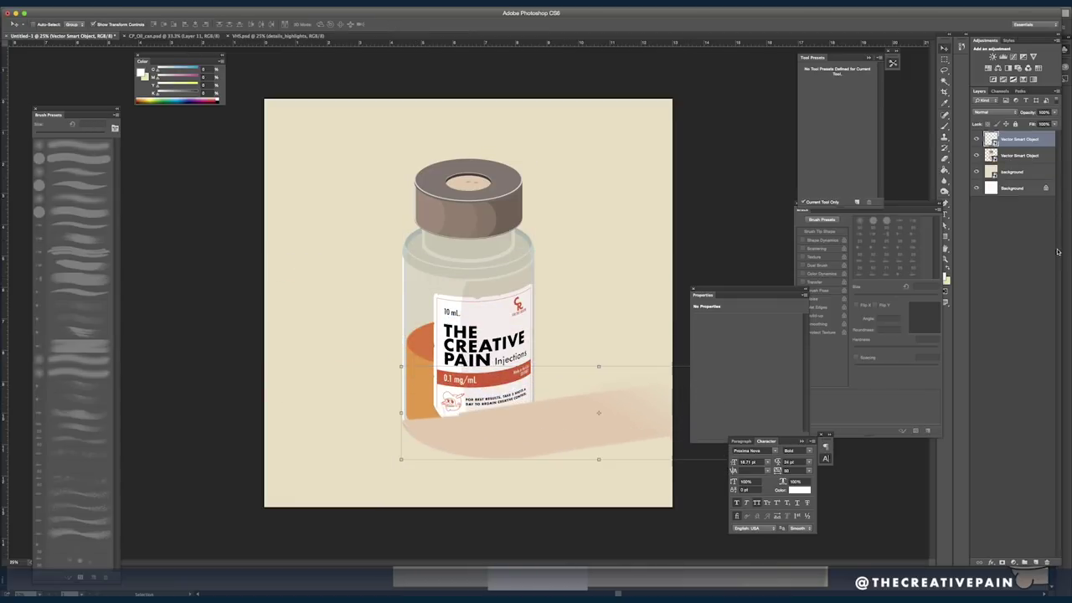
- Move the shadow layer beneath the vial layer, then scale the shadow down and reposition it behind the vial's base
{"action": "left_click_drag", "start_coordinate": [1012, 165], "coordinate": [1013, 164]}
{"action": "left_click", "coordinate": [692, 289]}
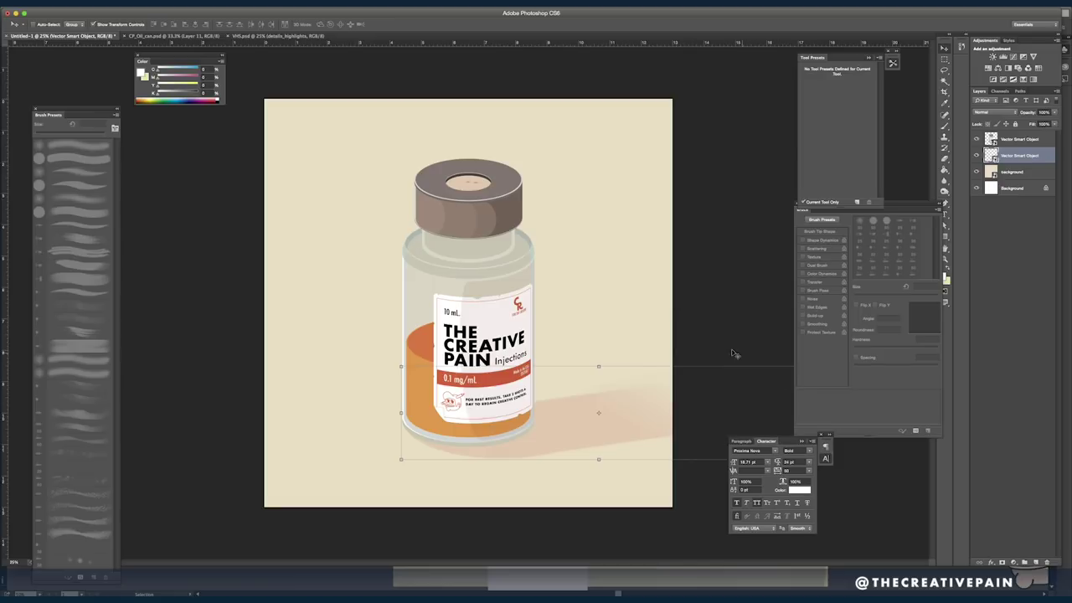
{"action": "key", "text": "super+minus"}
{"action": "left_click_drag", "start_coordinate": [688, 407], "coordinate": [575, 384]}
{"action": "left_click_drag", "start_coordinate": [620, 409], "coordinate": [609, 362]}
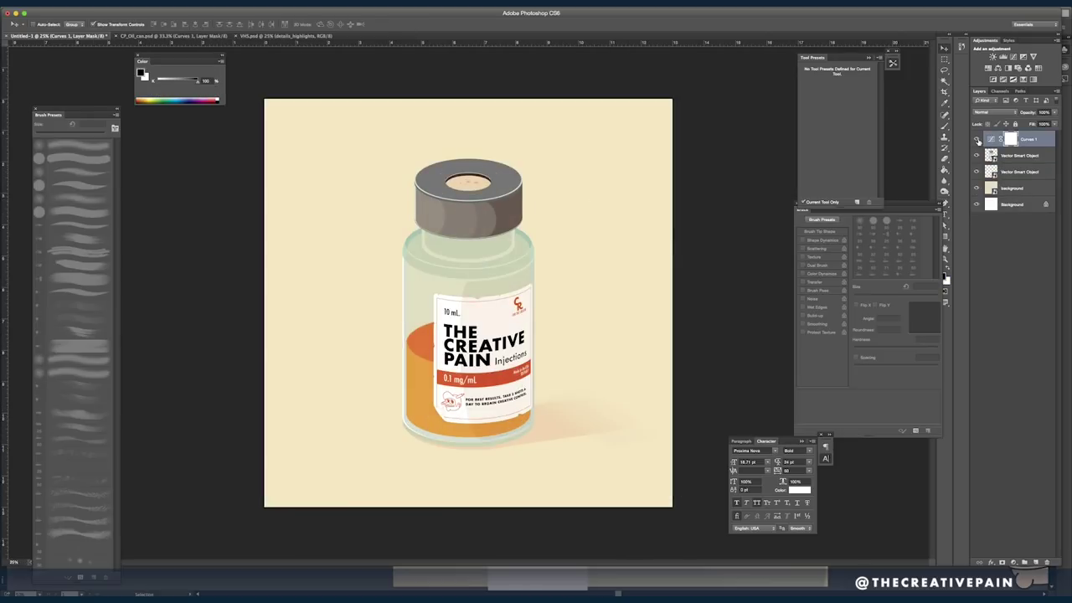
- Hide the Curves adjustment and add a layer named white_texture above the vial layer
{"action": "left_click", "coordinate": [978, 140]}
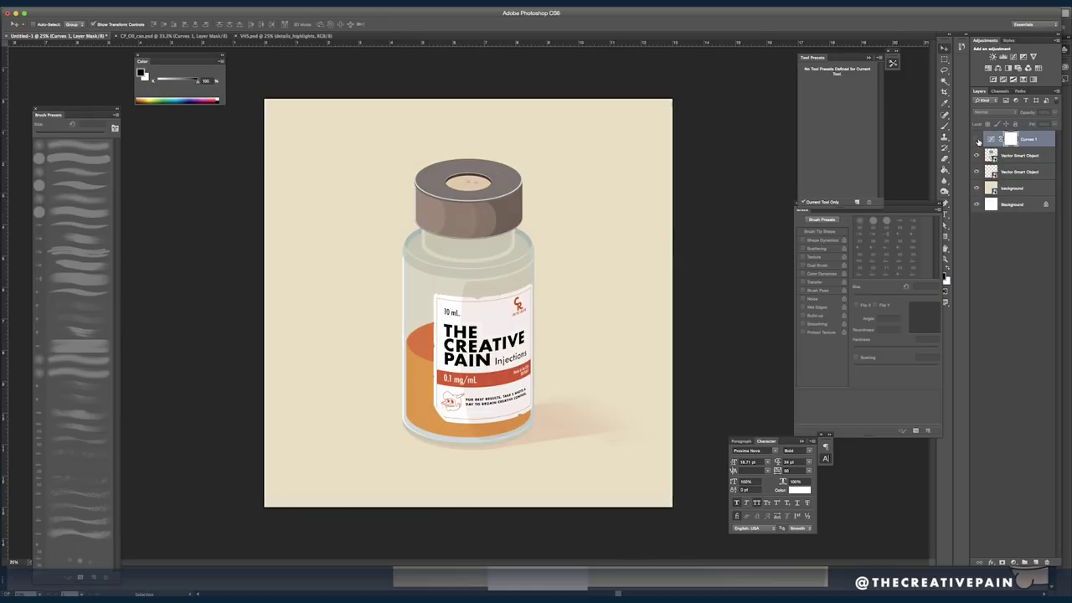
{"action": "left_click", "coordinate": [1009, 157]}
{"action": "key", "text": "super+shift+alt+n"}
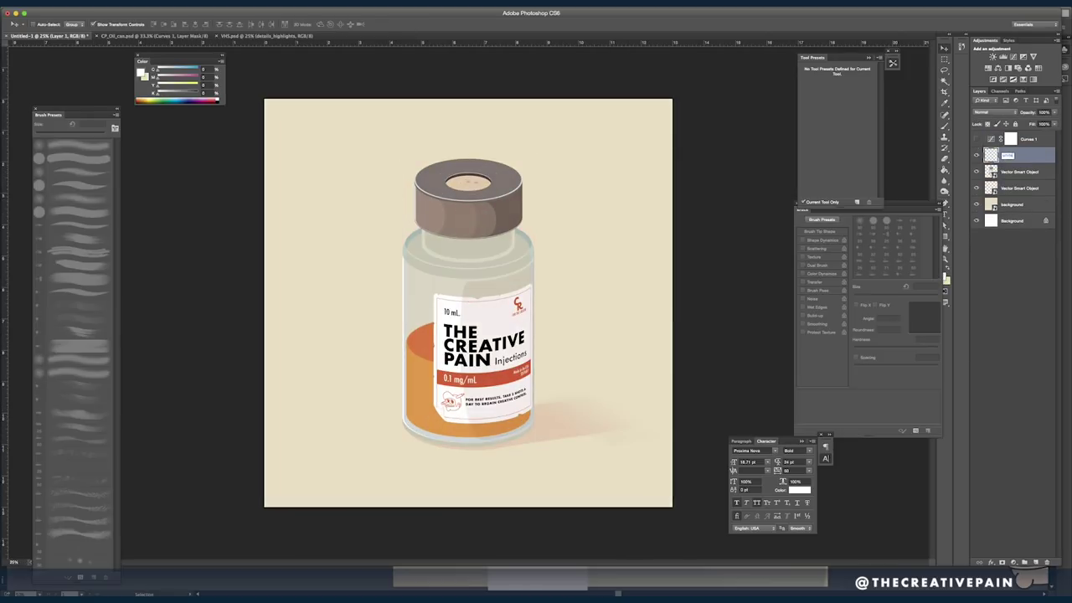
{"action": "key", "text": "Return"}
- Choose a large textured brush, sample the background colour and brush speckled texture around the vial
{"action": "key", "text": "b"}
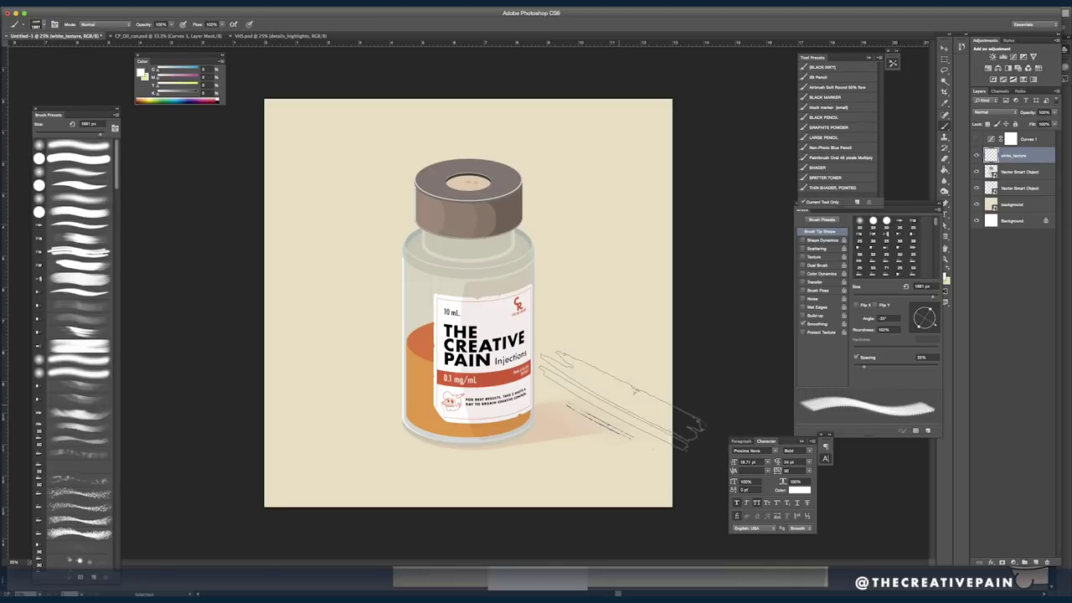
{"action": "scroll", "coordinate": [929, 258], "scroll_direction": "down", "scroll_amount": 2}
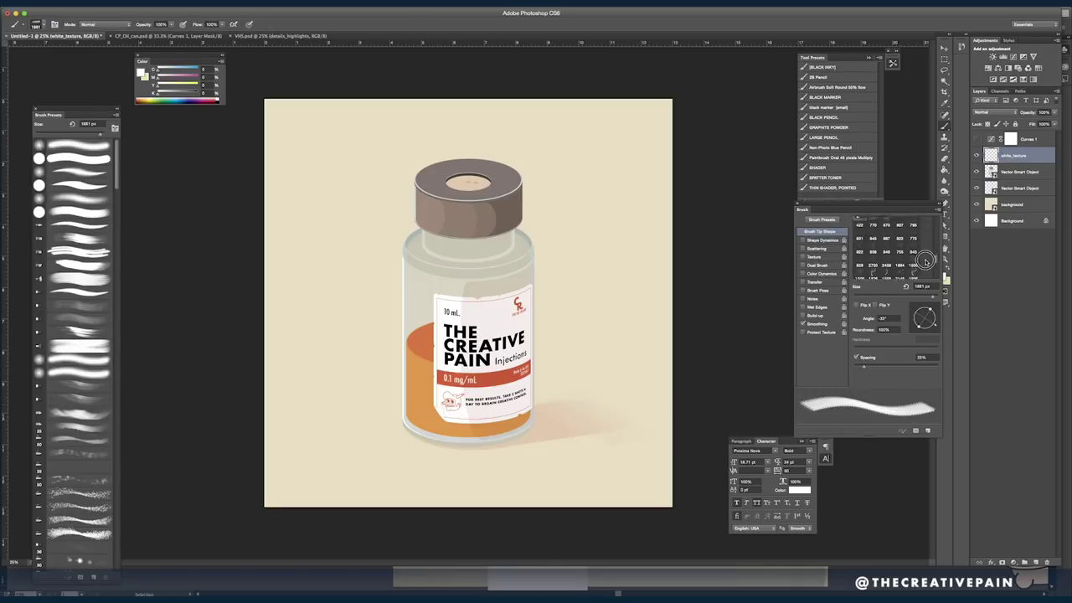
{"action": "left_click", "coordinate": [900, 240]}
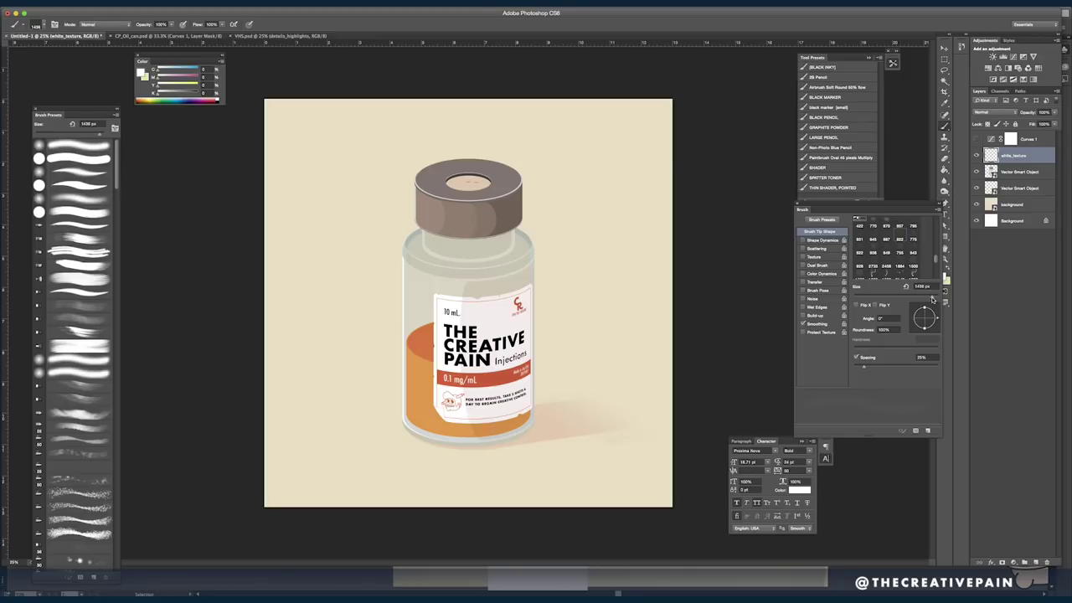
{"action": "left_click", "coordinate": [471, 473], "text": "alt"}
{"action": "key", "text": "e"}
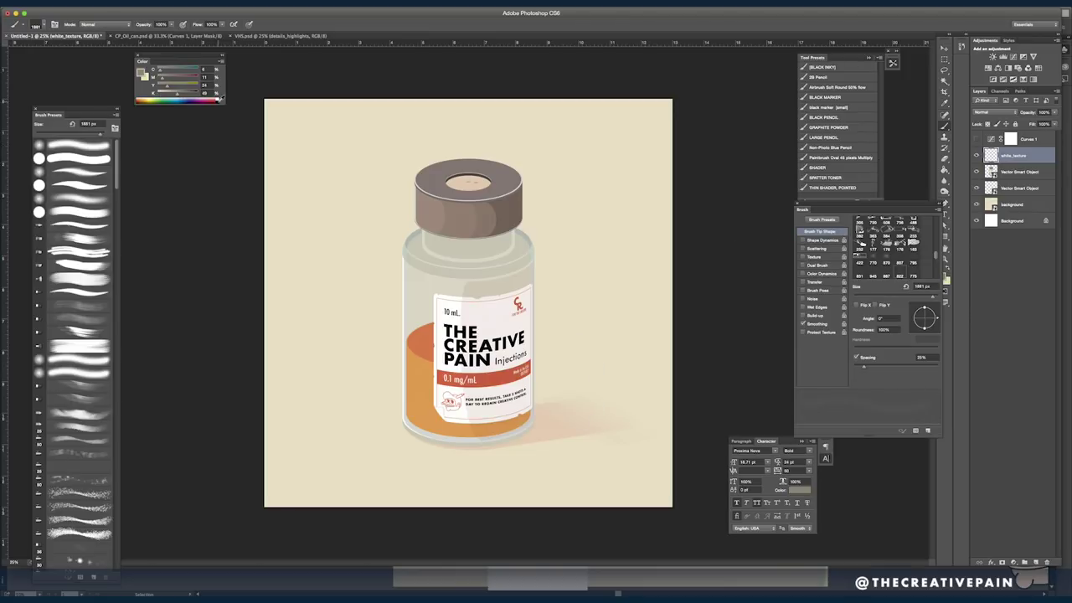
{"action": "scroll", "coordinate": [543, 329], "scroll_direction": "up", "scroll_amount": 3}
{"action": "left_click_drag", "start_coordinate": [639, 258], "coordinate": [591, 390]}
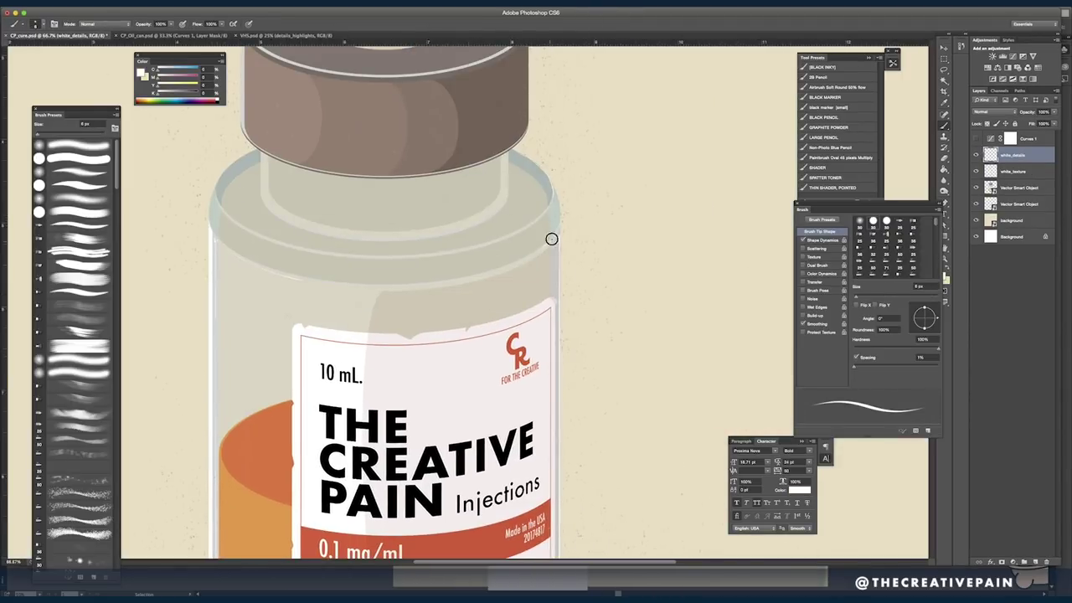
- Paint thin white highlights along the cap's rim and both sides of the vial's neck on the white_details layer
{"action": "scroll", "coordinate": [287, 190], "scroll_direction": "up", "scroll_amount": 3}
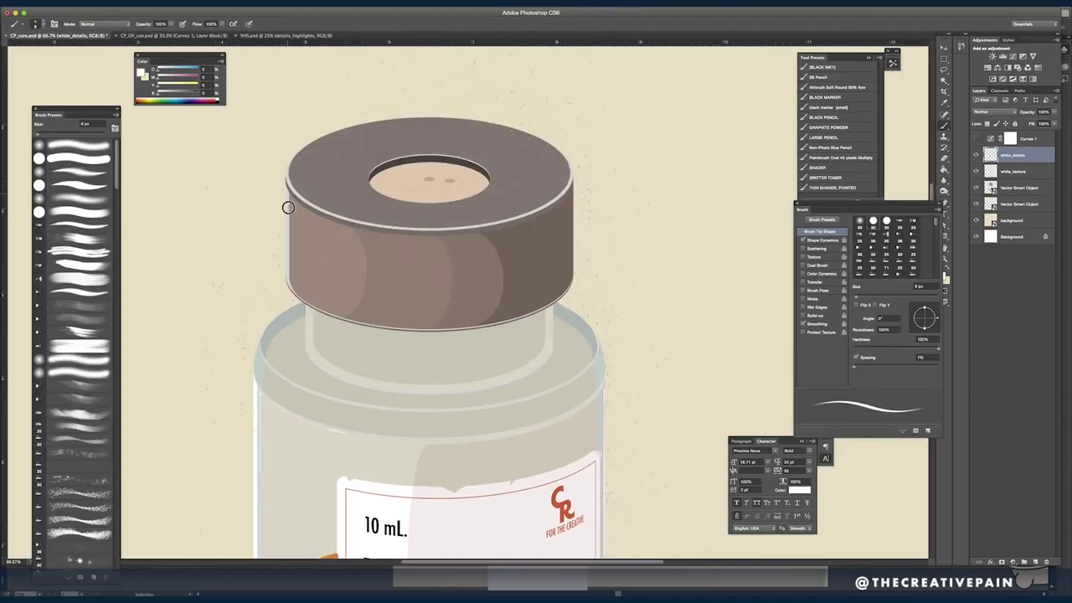
{"action": "left_click_drag", "start_coordinate": [293, 196], "coordinate": [431, 236]}
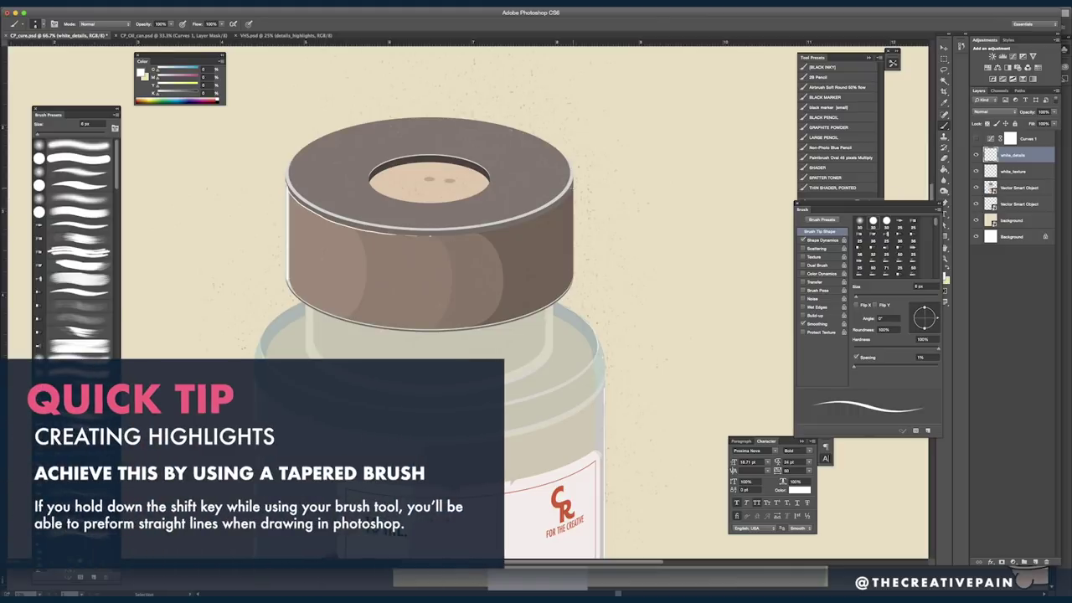
{"action": "key", "text": "super+minus"}
{"action": "left_click_drag", "start_coordinate": [562, 330], "coordinate": [631, 219]}
{"action": "left_click_drag", "start_coordinate": [598, 204], "coordinate": [598, 236]}
{"action": "left_click_drag", "start_coordinate": [415, 204], "coordinate": [415, 236]}
- Set a slightly grey white and brush speckled texture over the vial on the white_texture layer with a large textured brush
{"action": "scroll", "coordinate": [465, 303], "scroll_direction": "down", "scroll_amount": 3}
{"action": "left_click_drag", "start_coordinate": [158, 72], "coordinate": [162, 73]}
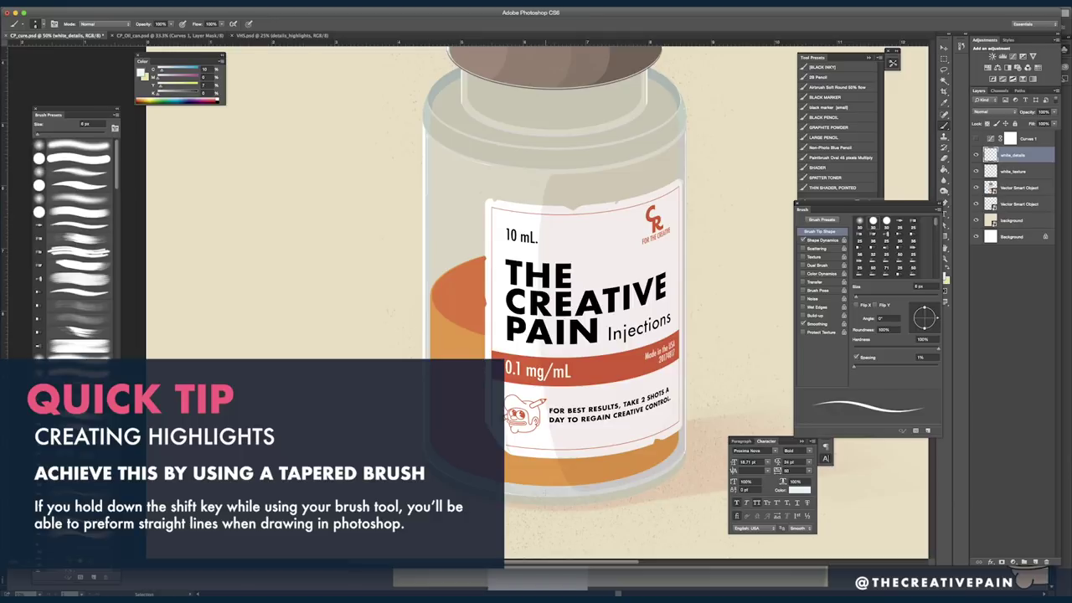
{"action": "left_click", "coordinate": [1013, 171]}
{"action": "scroll", "coordinate": [889, 248], "scroll_direction": "down", "scroll_amount": 10}
{"action": "left_click", "coordinate": [901, 262]}
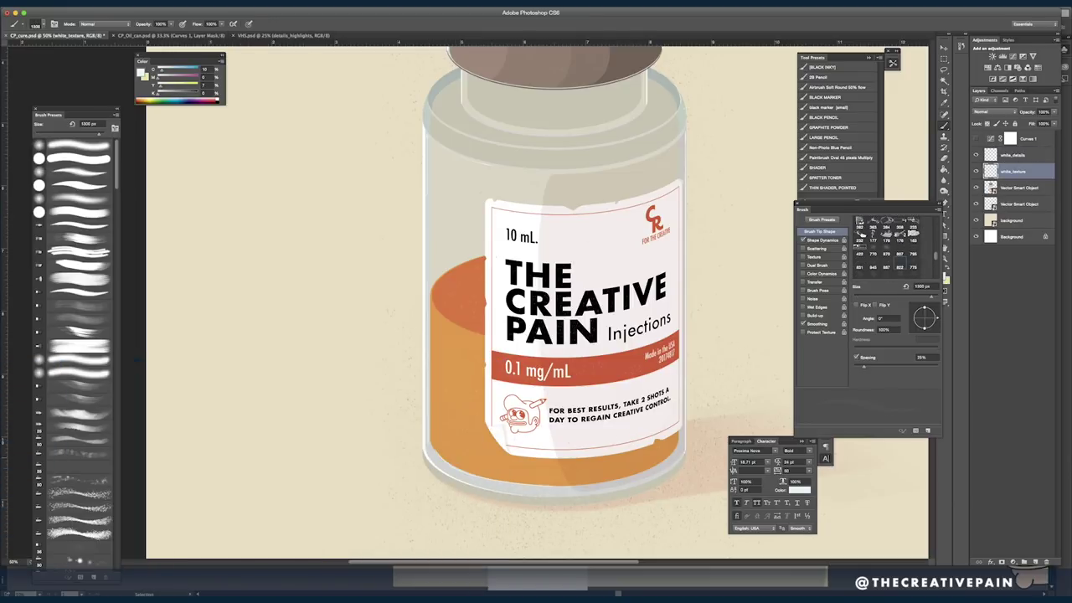
{"action": "scroll", "coordinate": [552, 302], "scroll_direction": "up", "scroll_amount": 3}
{"action": "left_click_drag", "start_coordinate": [645, 202], "coordinate": [648, 281]}
- Erase excess white texture from the vial with the Eraser
{"action": "key", "text": "e"}
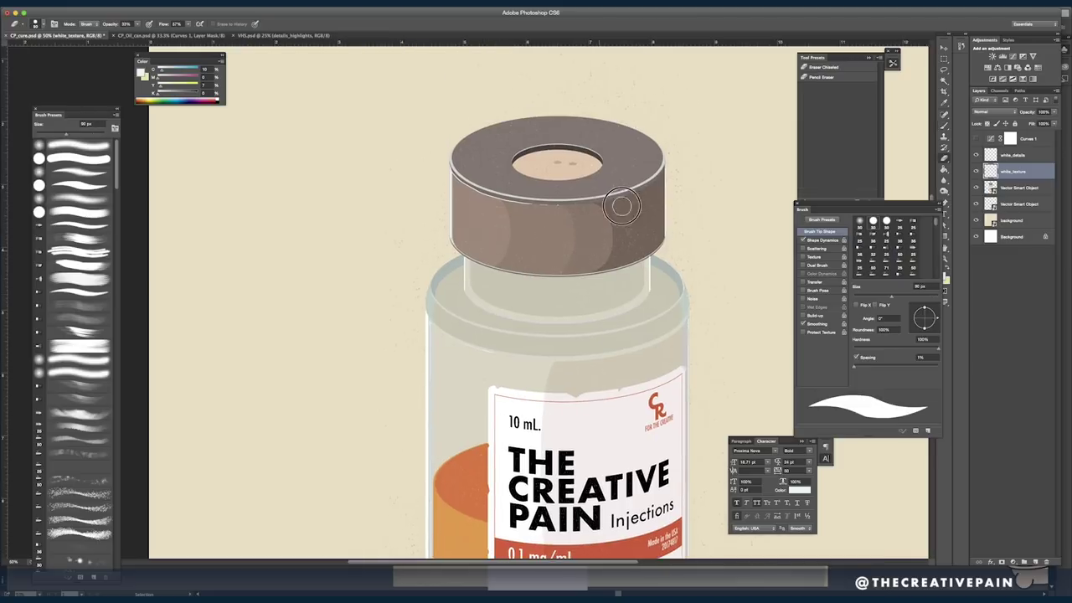
{"action": "left_click_drag", "start_coordinate": [503, 453], "coordinate": [583, 296]}
{"action": "scroll", "coordinate": [657, 454], "scroll_direction": "right", "scroll_amount": 5}
{"action": "scroll", "coordinate": [656, 454], "scroll_direction": "down", "scroll_amount": 1}
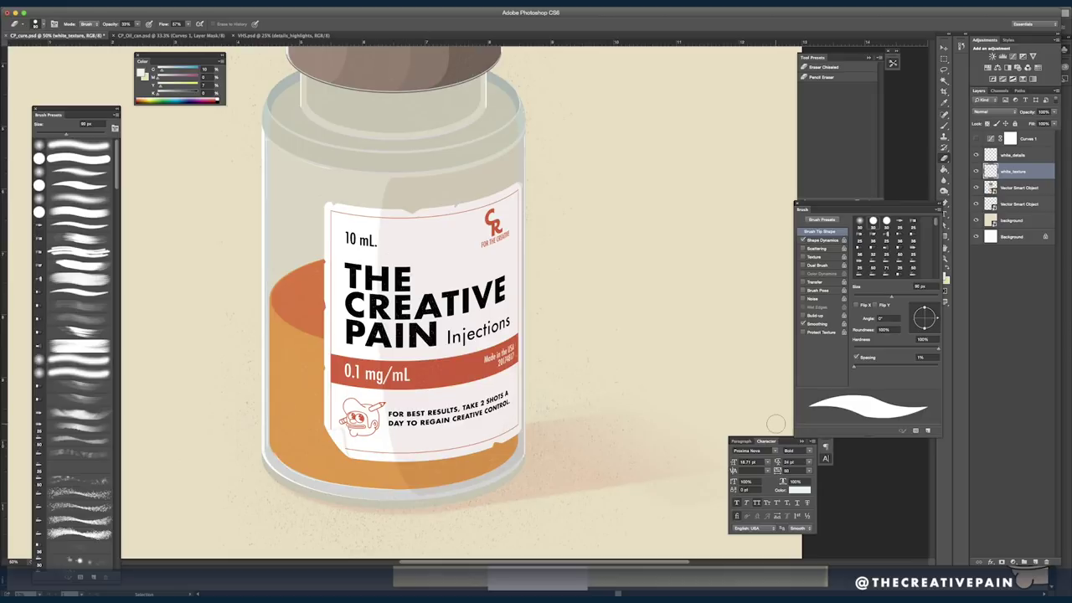
- Sample the label band's red as the brush colour and add a layer named dark_texture above white_texture
{"action": "key", "text": "b"}
{"action": "key", "text": "i"}
{"action": "left_click", "coordinate": [487, 300]}
{"action": "left_click", "coordinate": [484, 367]}
{"action": "key", "text": "b"}
{"action": "left_click", "coordinate": [1036, 563]}
{"action": "double_click", "coordinate": [1007, 172]}
{"action": "type", "text": "dark_texture"}
{"action": "key", "text": "Return"}
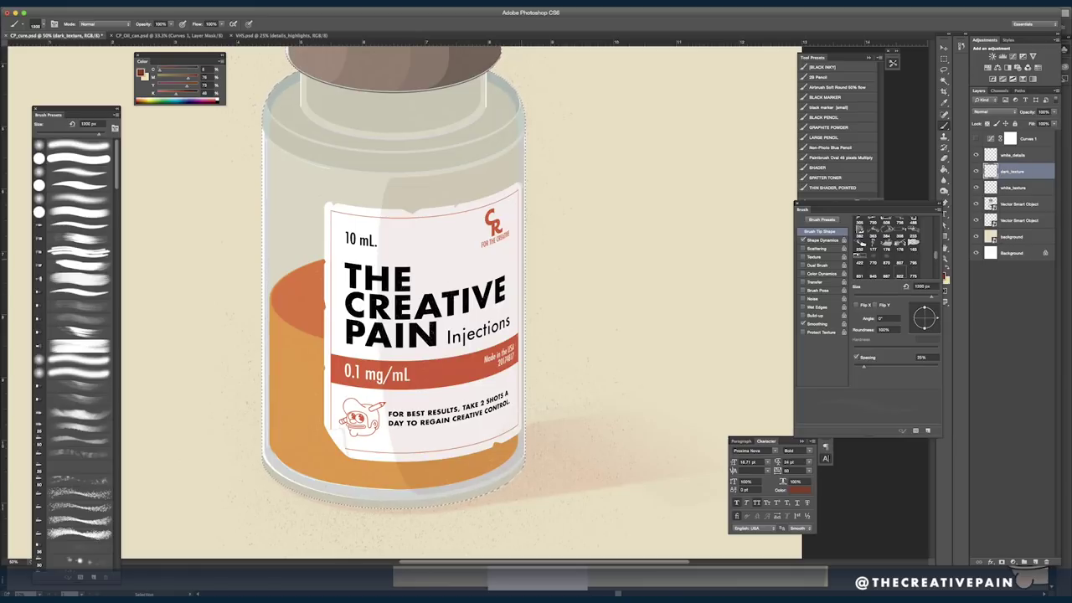
- Work dark speckled texture over the vial on the dark_texture layer and erase stray specks beside the vial
{"action": "scroll", "coordinate": [419, 302], "scroll_direction": "down", "scroll_amount": 5}
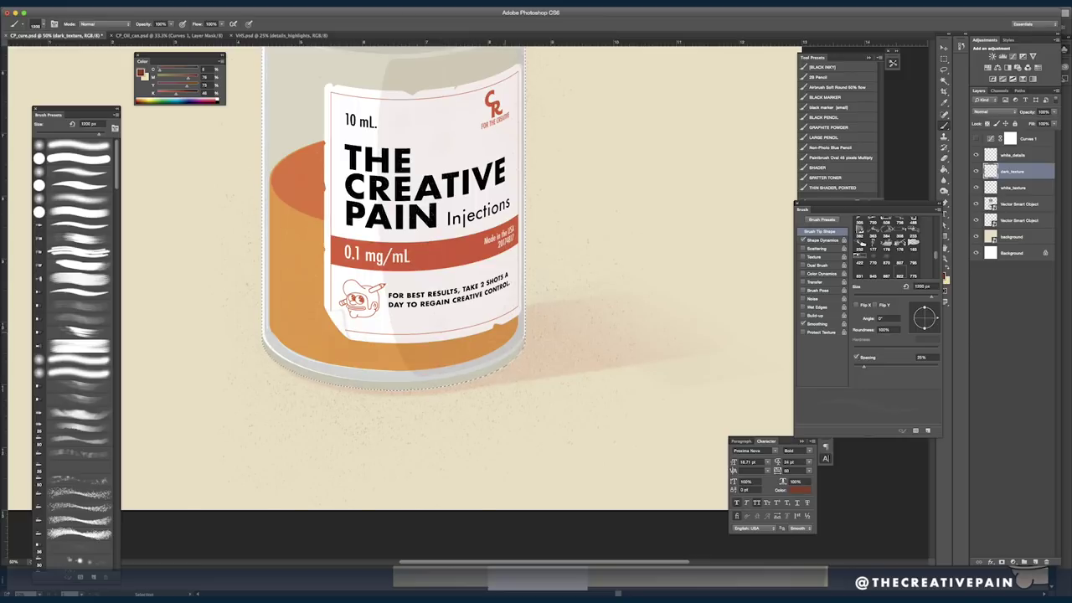
{"action": "scroll", "coordinate": [534, 390], "scroll_direction": "up", "scroll_amount": 7}
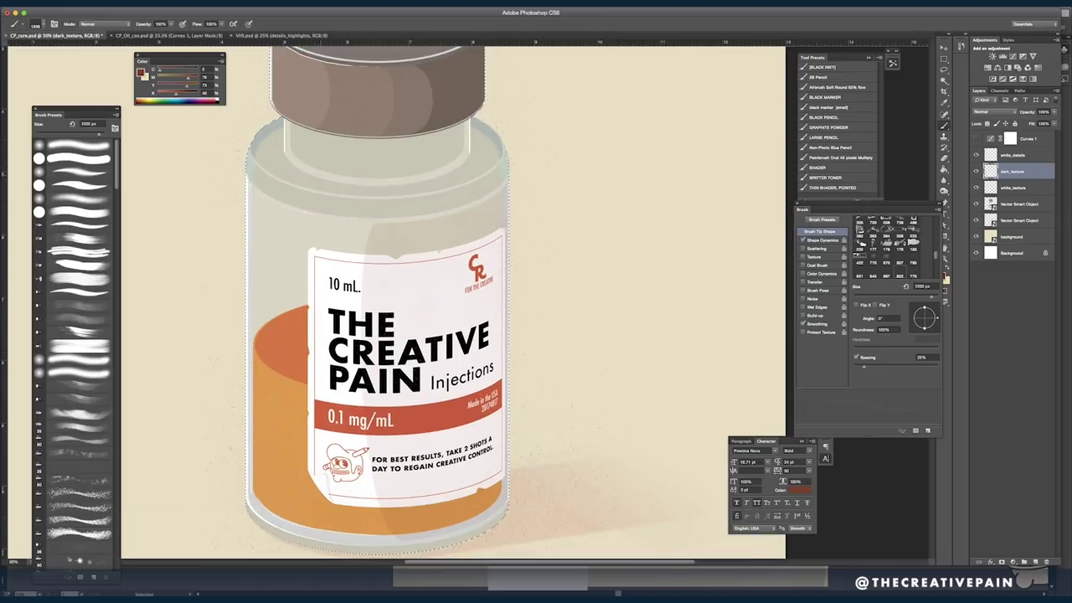
{"action": "scroll", "coordinate": [533, 390], "scroll_direction": "up", "scroll_amount": 5}
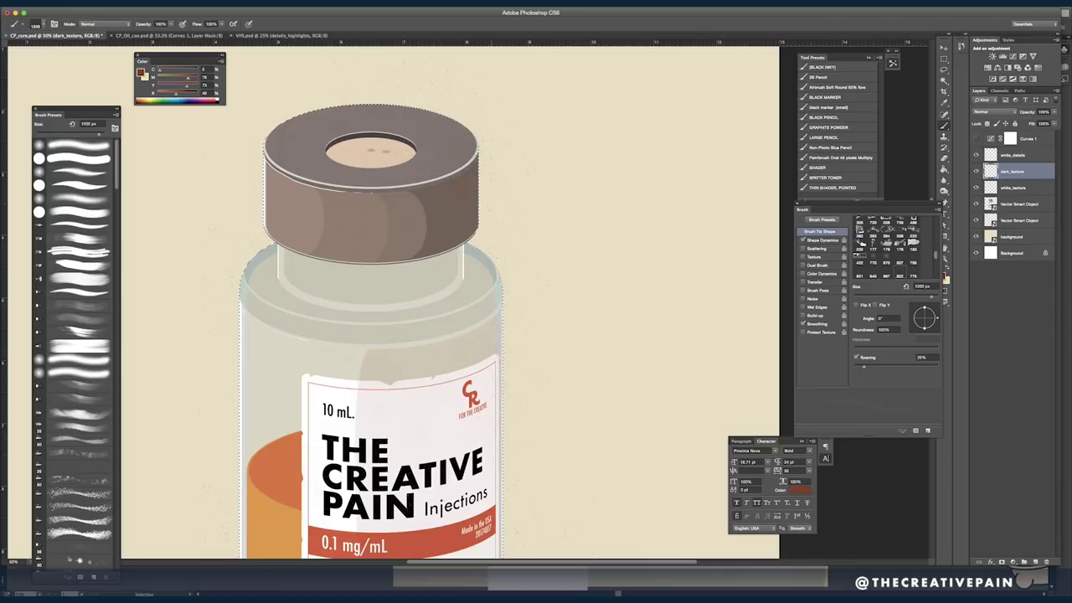
{"action": "key", "text": "e"}
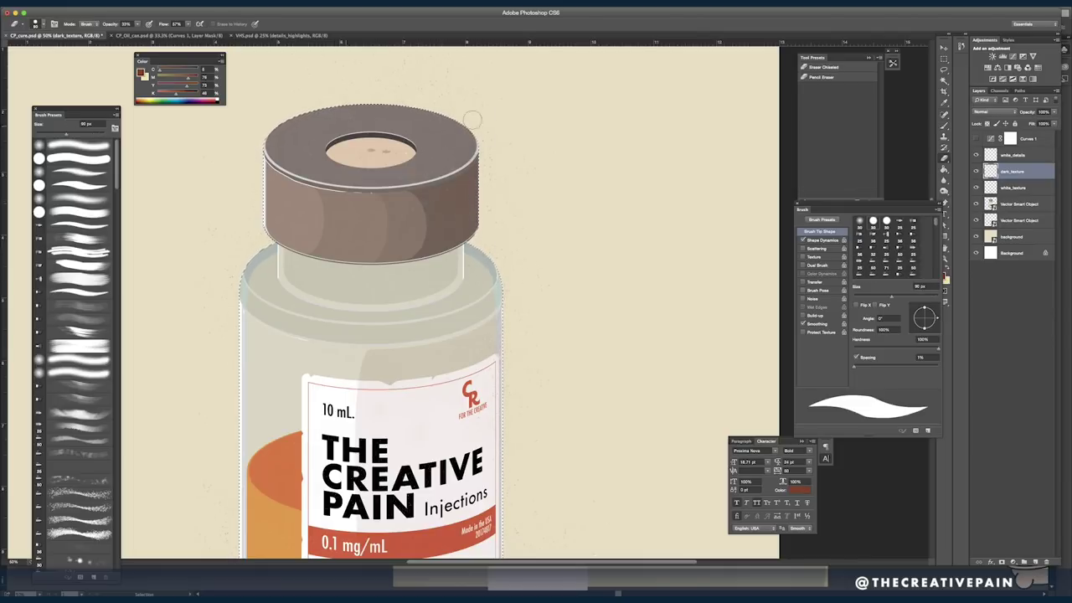
{"action": "scroll", "coordinate": [564, 184], "scroll_direction": "down", "scroll_amount": 15}
{"action": "left_click_drag", "start_coordinate": [564, 184], "coordinate": [514, 393]}
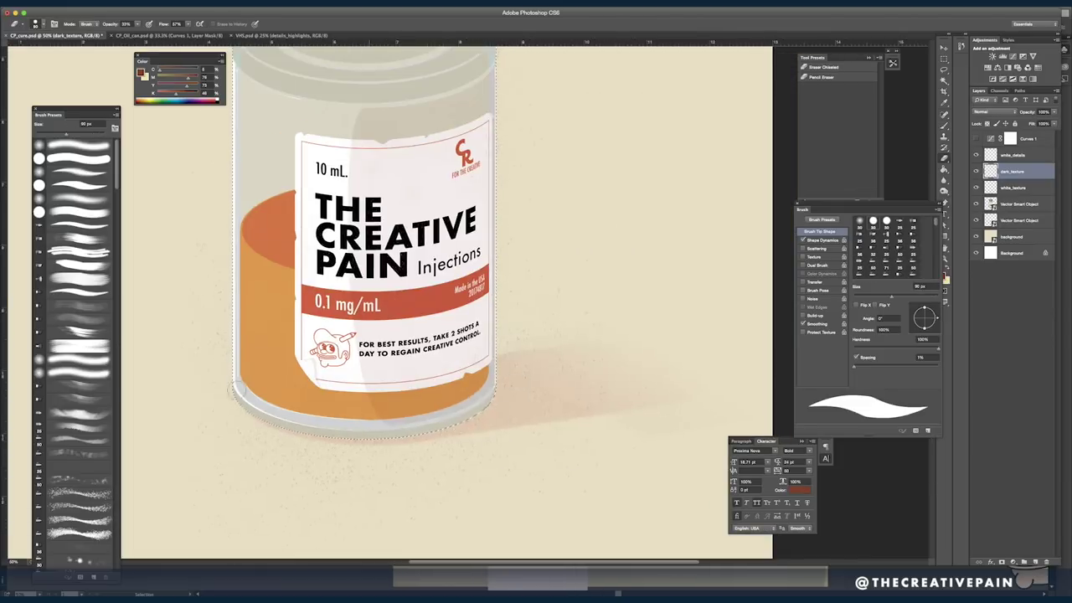
- Preview the Curves adjustment and hide it again, then add a layer named distress above white_details
{"action": "key", "text": "super+minus"}
{"action": "key", "text": "b"}
{"action": "left_click", "coordinate": [1015, 157]}
{"action": "left_click", "coordinate": [976, 139]}
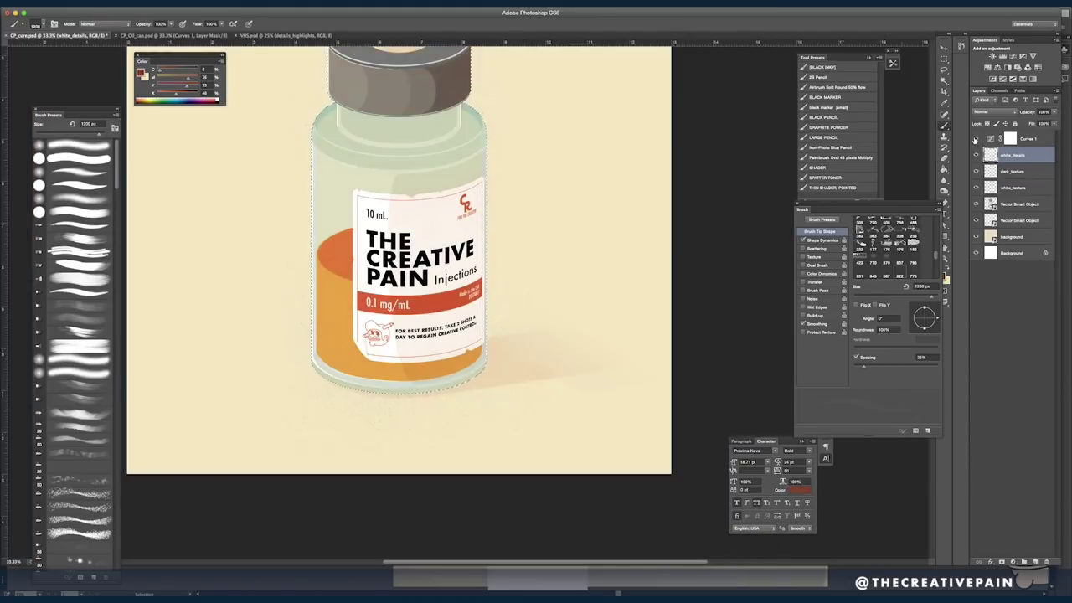
{"action": "left_click", "coordinate": [975, 139]}
{"action": "key", "text": "super+shift+alt+n"}
{"action": "double_click", "coordinate": [1010, 156]}
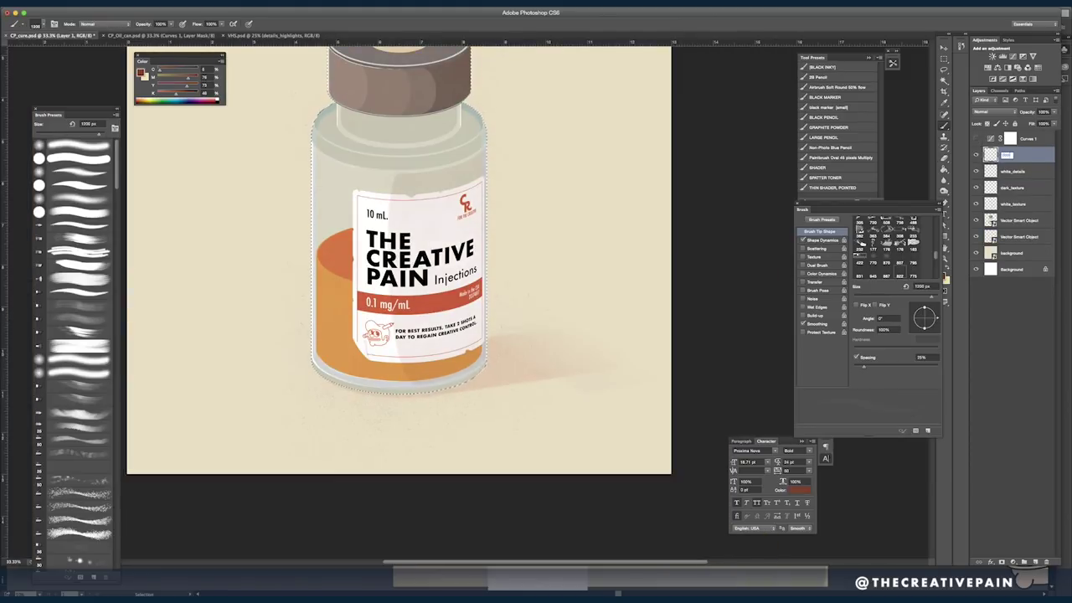
{"action": "type", "text": "clearness"}
{"action": "key", "text": "Return"}
- Sample the liquid's orange and paint small torn chips on the label's edge and near its lower border with rough brushes
{"action": "key", "text": "ctrl+plus"}
{"action": "key", "text": "ctrl+plus"}
{"action": "key", "text": "ctrl+plus"}
{"action": "key", "text": "i"}
{"action": "key", "text": "b"}
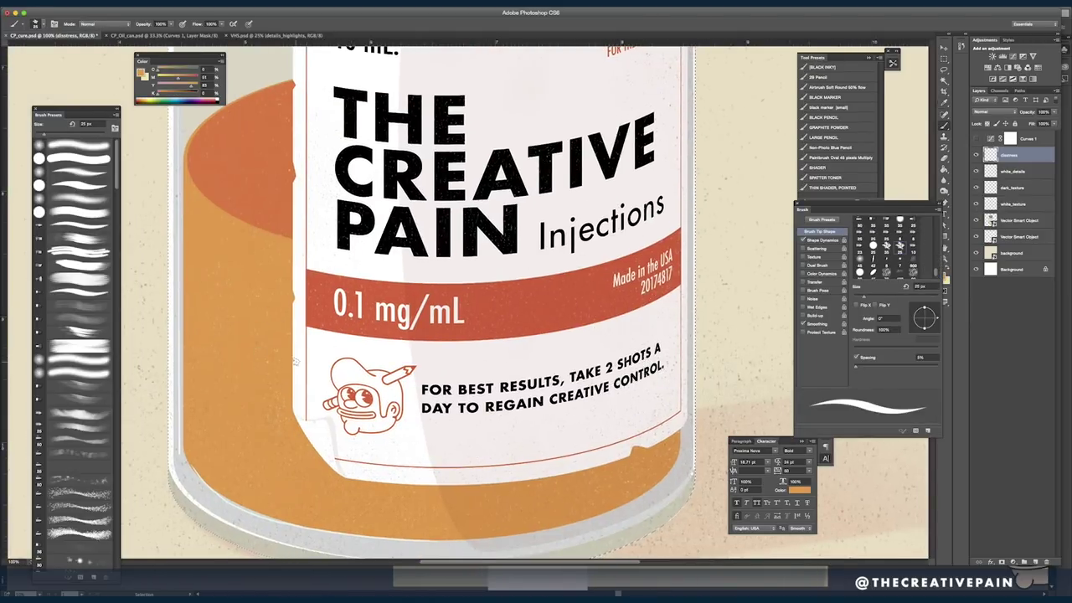
{"action": "left_click", "coordinate": [497, 453]}
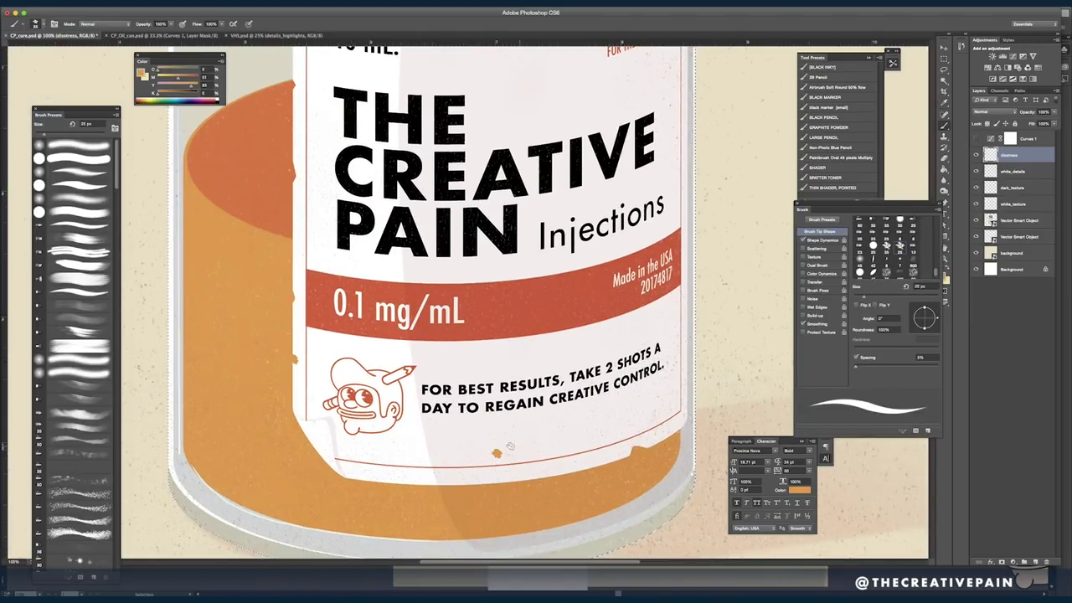
{"action": "left_click", "coordinate": [887, 246]}
{"action": "left_click_drag", "start_coordinate": [503, 453], "coordinate": [516, 462]}
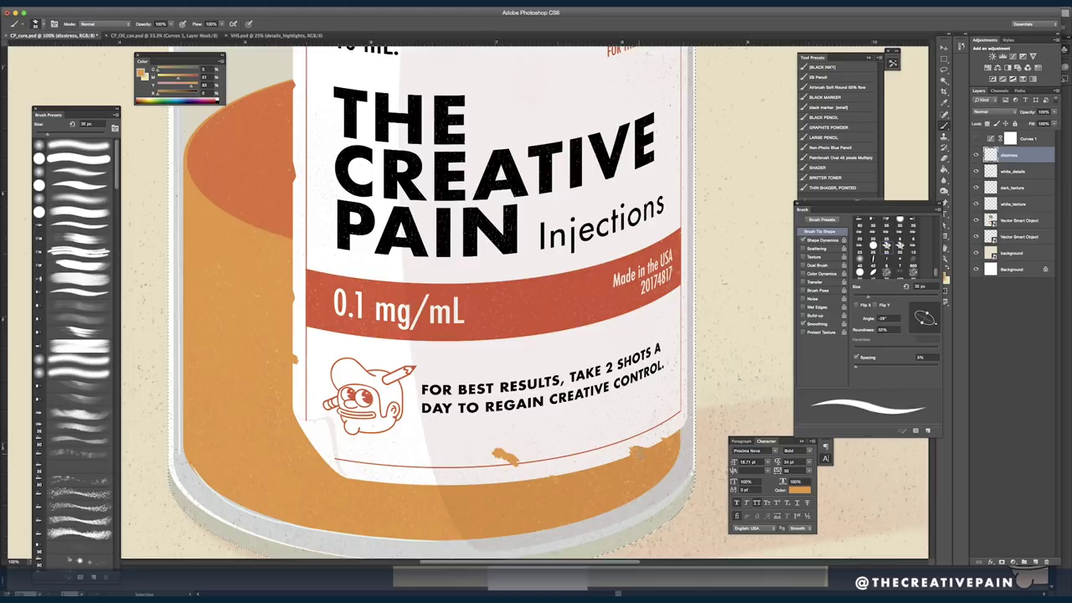
- Set up the eraser with a soft round 8 px tip for the small chip on the label's edge
{"action": "key", "text": "e"}
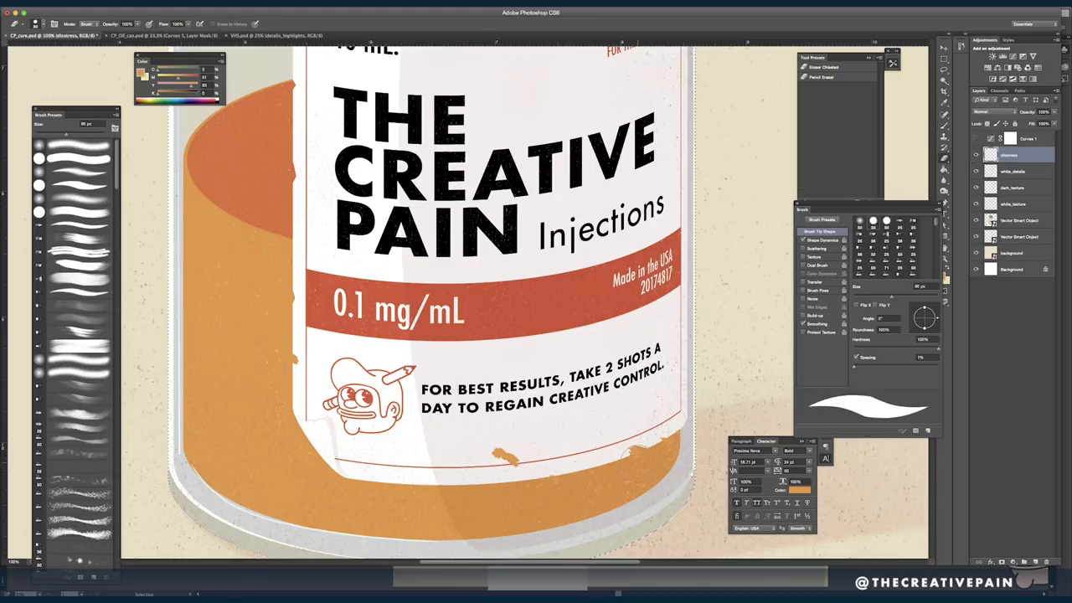
{"action": "key", "text": "bracketleft"}
{"action": "key", "text": "bracketleft"}
{"action": "key", "text": "bracketleft"}
{"action": "key", "text": "bracketleft"}
{"action": "key", "text": "bracketleft"}
{"action": "key", "text": "bracketleft"}
{"action": "key", "text": "bracketleft"}
{"action": "key", "text": "bracketleft"}
{"action": "key", "text": "bracketleft"}
{"action": "key", "text": "bracketleft"}
{"action": "key", "text": "bracketleft"}
{"action": "key", "text": "comma"}
{"action": "key", "text": "bracketleft"}
{"action": "key", "text": "bracketleft"}
{"action": "key", "text": "bracketleft"}
{"action": "key", "text": "bracketleft"}
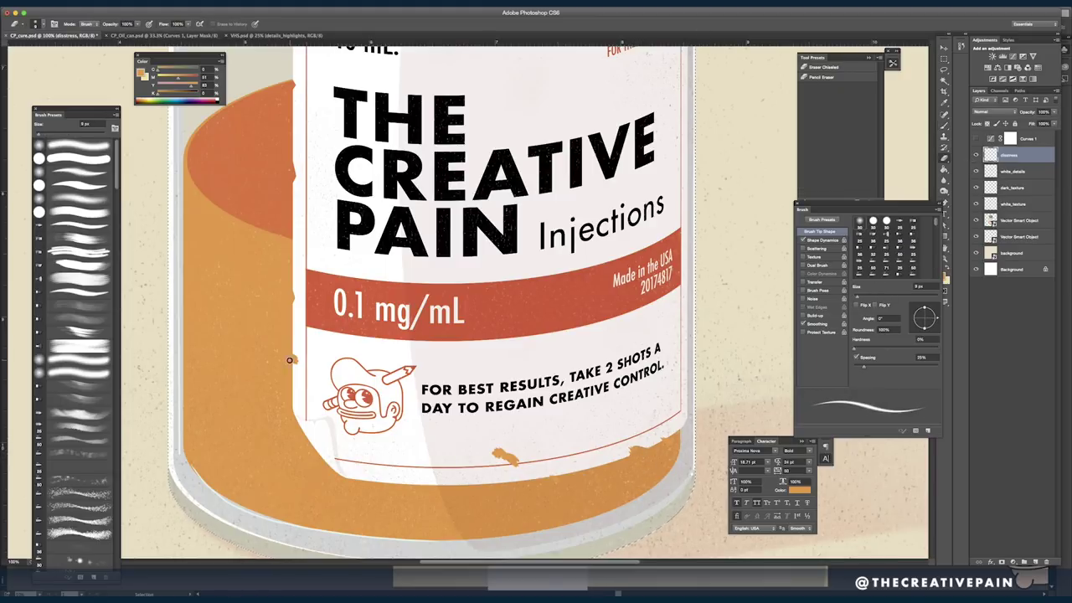
- Move the distress layer down the stack so it sits below white_texture
{"action": "key", "text": "b"}
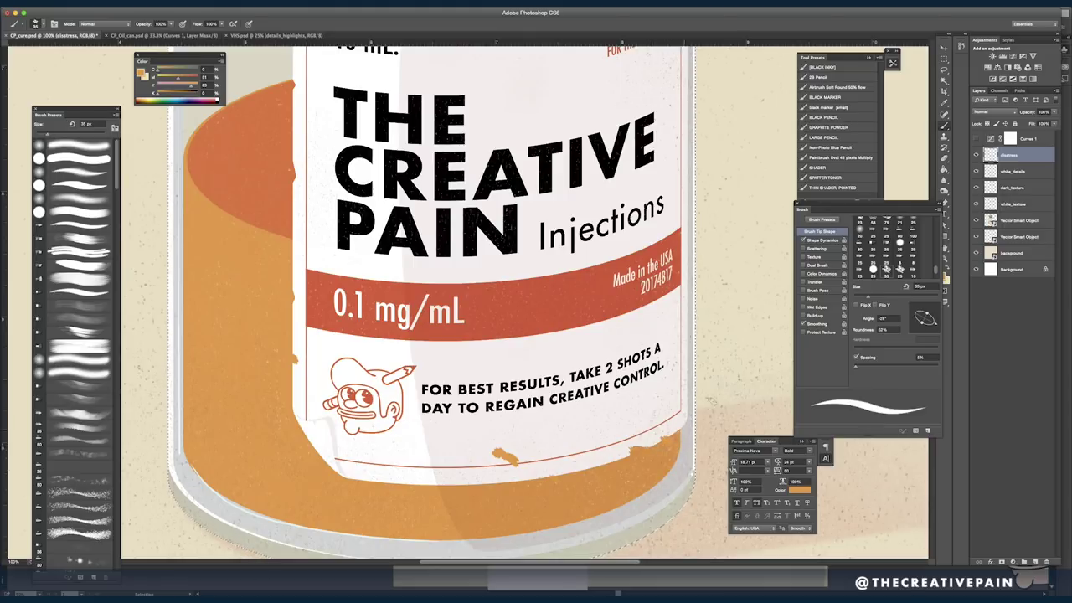
{"action": "key", "text": "e"}
{"action": "key", "text": "super+bracketleft"}
{"action": "key", "text": "super+bracketleft"}
{"action": "key", "text": "super+bracketleft"}
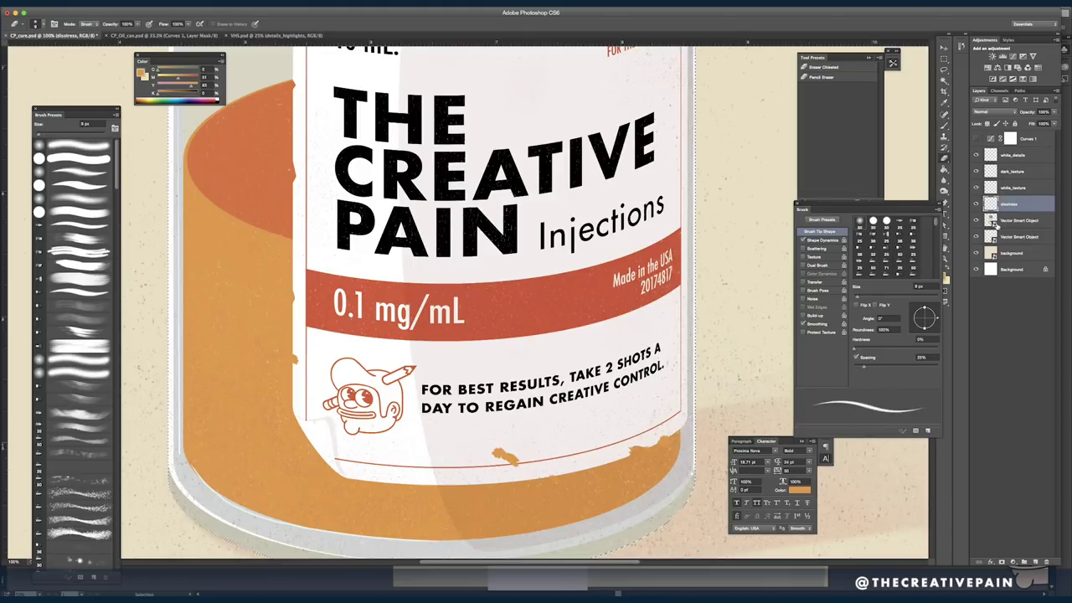
{"action": "key", "text": "b"}
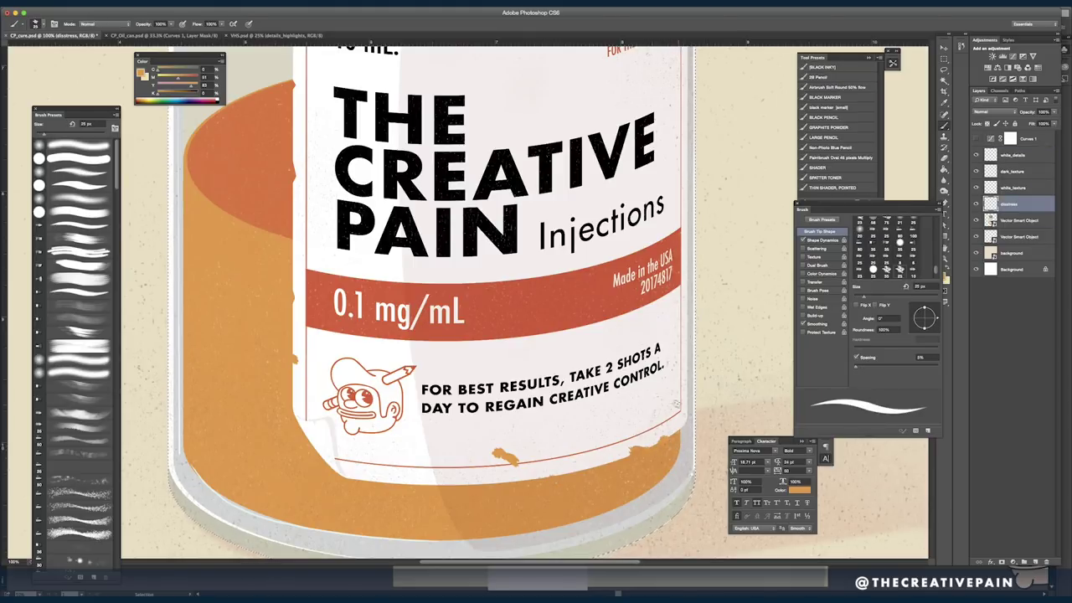
- Sample the glass's grey and paint a small torn notch at the label's top-left corner
{"action": "scroll", "coordinate": [345, 235], "scroll_direction": "up", "scroll_amount": 10}
{"action": "scroll", "coordinate": [345, 234], "scroll_direction": "left", "scroll_amount": 8}
{"action": "left_click", "coordinate": [551, 210], "text": "alt"}
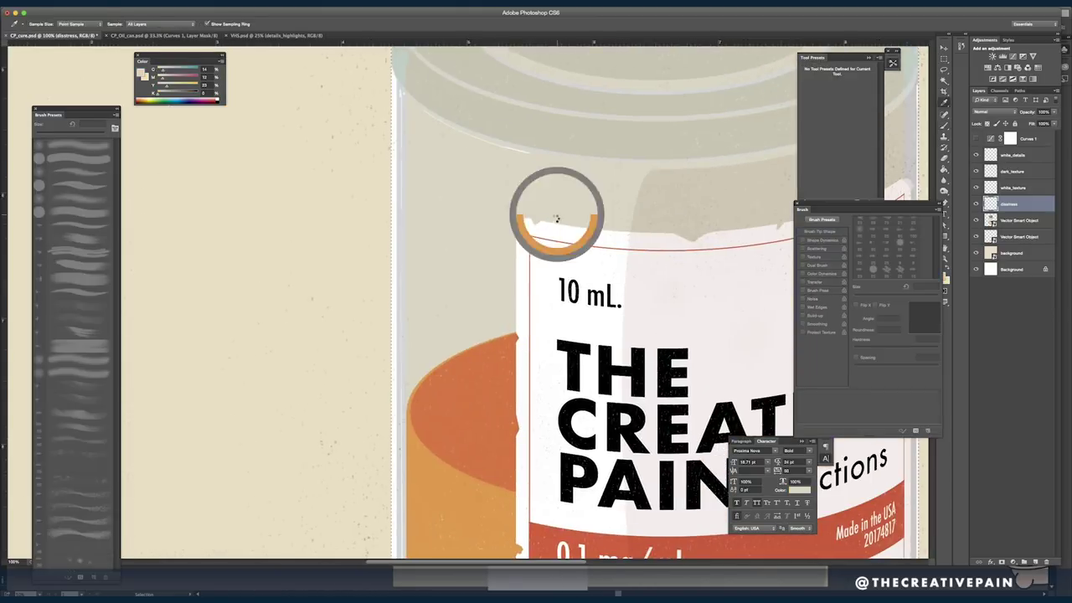
- Sample the liquid's colours and paint torn chips on the label's edge beside the red-orange surface and orange body
{"action": "left_click", "coordinate": [503, 367], "text": "alt"}
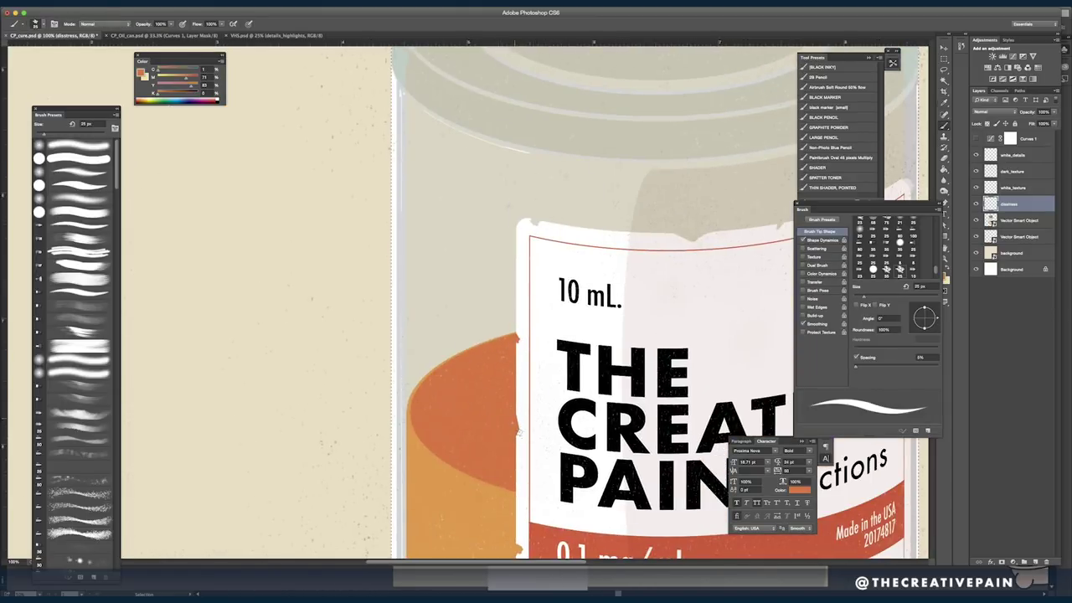
{"action": "left_click_drag", "start_coordinate": [528, 485], "coordinate": [561, 335]}
{"action": "scroll", "coordinate": [561, 335], "scroll_direction": "right", "scroll_amount": 3}
{"action": "scroll", "coordinate": [561, 335], "scroll_direction": "up", "scroll_amount": 1}
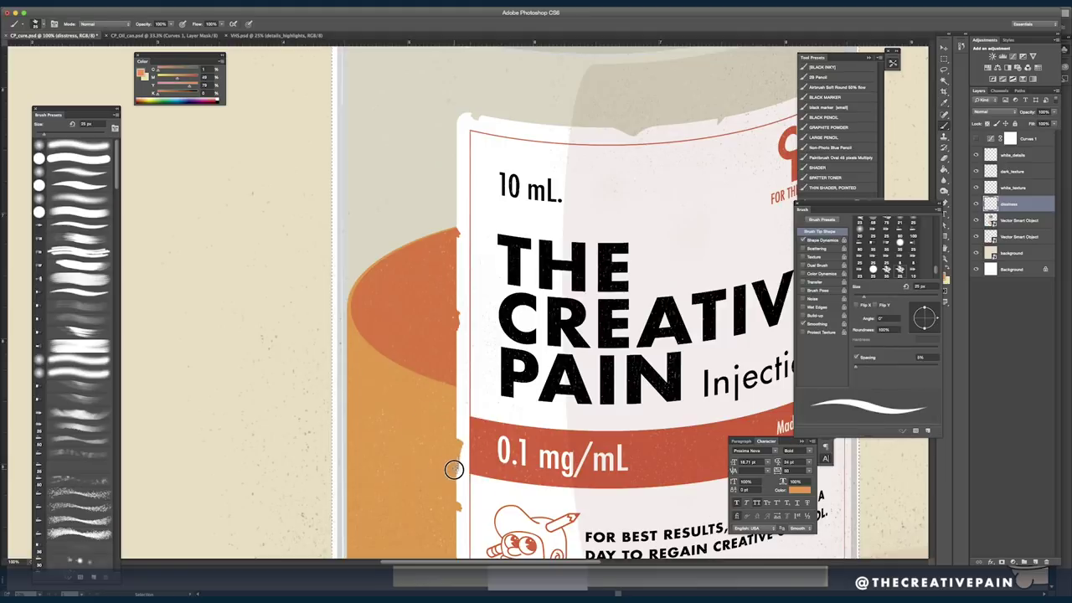
- Sample the shaded glass grey and dab a worn patch beside the CR logo with a rough brush
{"action": "scroll", "coordinate": [524, 388], "scroll_direction": "right", "scroll_amount": 3}
{"action": "scroll", "coordinate": [523, 388], "scroll_direction": "up", "scroll_amount": 3}
{"action": "scroll", "coordinate": [524, 387], "scroll_direction": "right", "scroll_amount": 2}
{"action": "left_click", "coordinate": [505, 216], "text": "alt"}
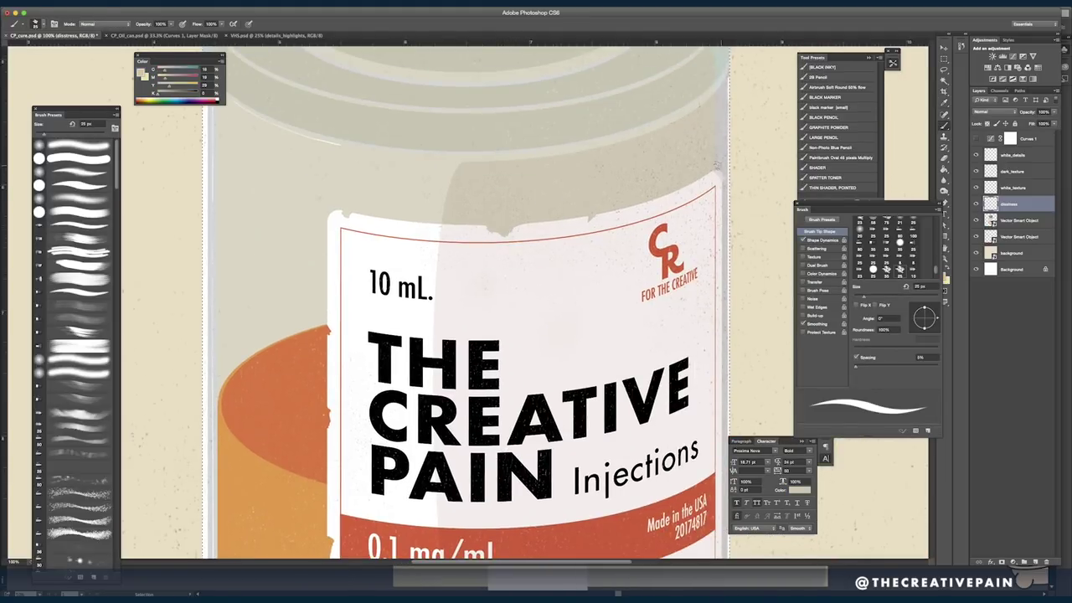
{"action": "scroll", "coordinate": [616, 187], "scroll_direction": "down", "scroll_amount": 2}
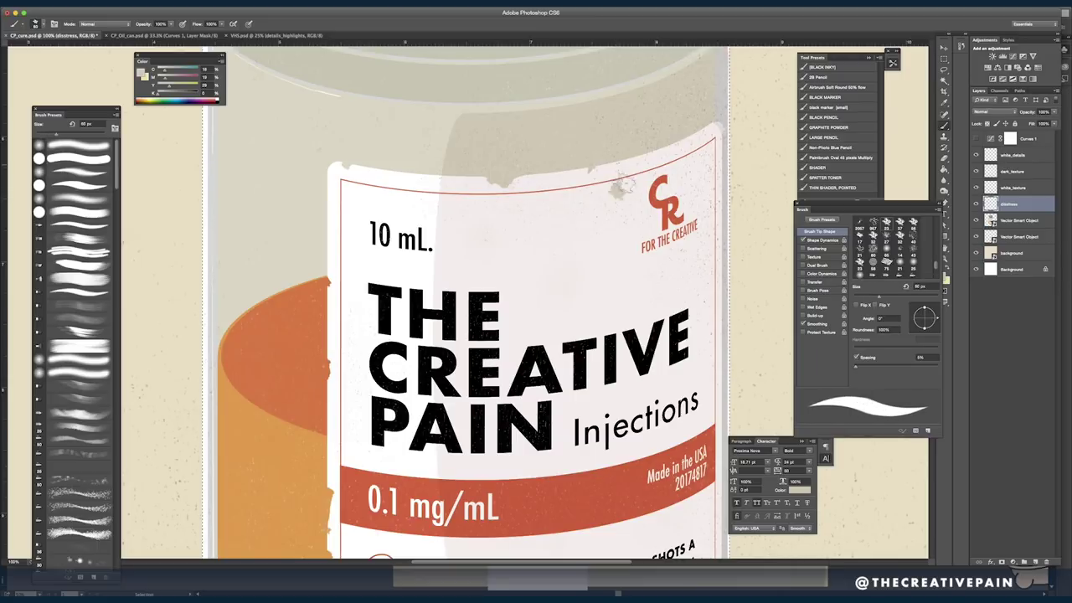
- Dab a worn patch above the "10 mL." text in the lighter glass grey
{"action": "key", "text": "i"}
{"action": "key", "text": "b"}
{"action": "left_click", "coordinate": [366, 201]}
{"action": "left_click", "coordinate": [372, 161], "text": "alt"}
{"action": "key", "text": "super+minus"}
{"action": "key", "text": "super+minus"}
{"action": "left_click_drag", "start_coordinate": [665, 400], "coordinate": [713, 369]}
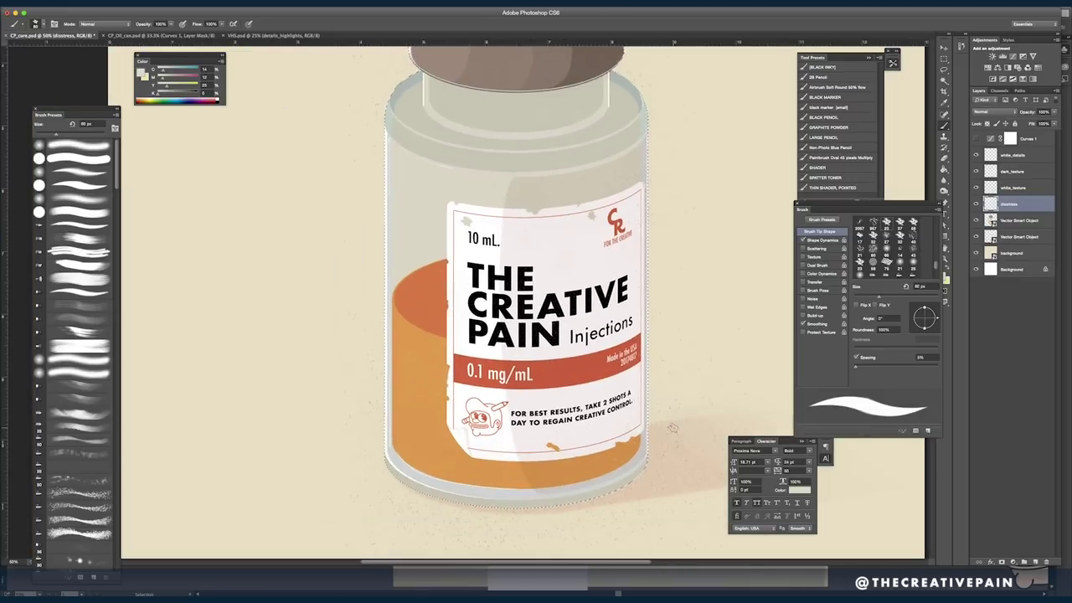
- Sample the label's white and choose a hard round brush with 1% spacing
{"action": "key", "text": "super+plus"}
{"action": "key", "text": "super+plus"}
{"action": "key", "text": "super+plus"}
{"action": "key", "text": "super+plus"}
{"action": "key", "text": "super+minus"}
{"action": "left_click_drag", "start_coordinate": [598, 482], "coordinate": [669, 394]}
{"action": "left_click", "coordinate": [469, 389], "text": "alt"}
{"action": "left_click", "coordinate": [873, 221]}
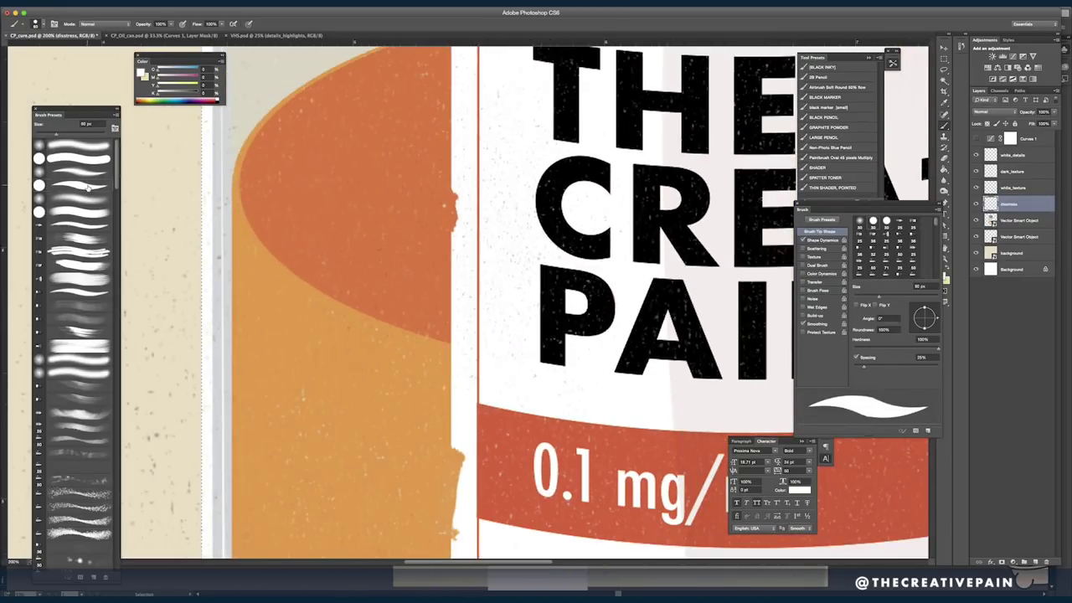
{"action": "left_click_drag", "start_coordinate": [865, 367], "coordinate": [843, 371]}
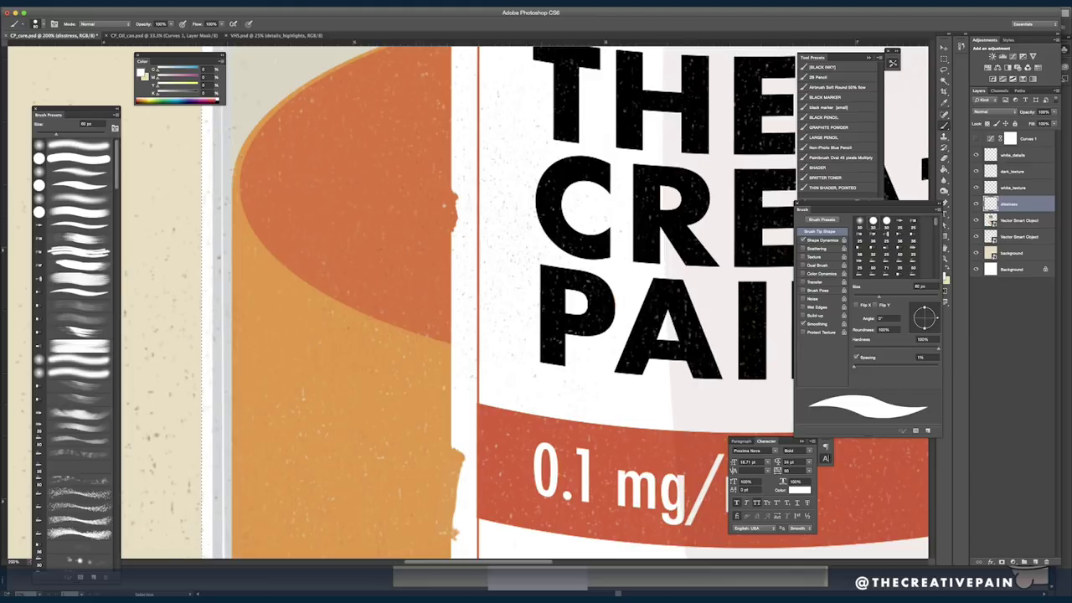
- Shrink the brush to 2 px and draw faint creases on the label's edge in light grey with 11% black
{"action": "key", "text": "super+minus"}
{"action": "key", "text": "super+minus"}
{"action": "key", "text": "super+plus"}
{"action": "key", "text": "super+plus"}
{"action": "key", "text": "bracketleft"}
{"action": "key", "text": "bracketleft"}
{"action": "key", "text": "bracketleft"}
{"action": "key", "text": "bracketleft"}
{"action": "key", "text": "bracketleft"}
{"action": "key", "text": "bracketleft"}
{"action": "key", "text": "bracketleft"}
{"action": "key", "text": "bracketleft"}
{"action": "key", "text": "bracketleft"}
{"action": "key", "text": "bracketleft"}
{"action": "key", "text": "bracketleft"}
{"action": "key", "text": "bracketleft"}
{"action": "key", "text": "bracketleft"}
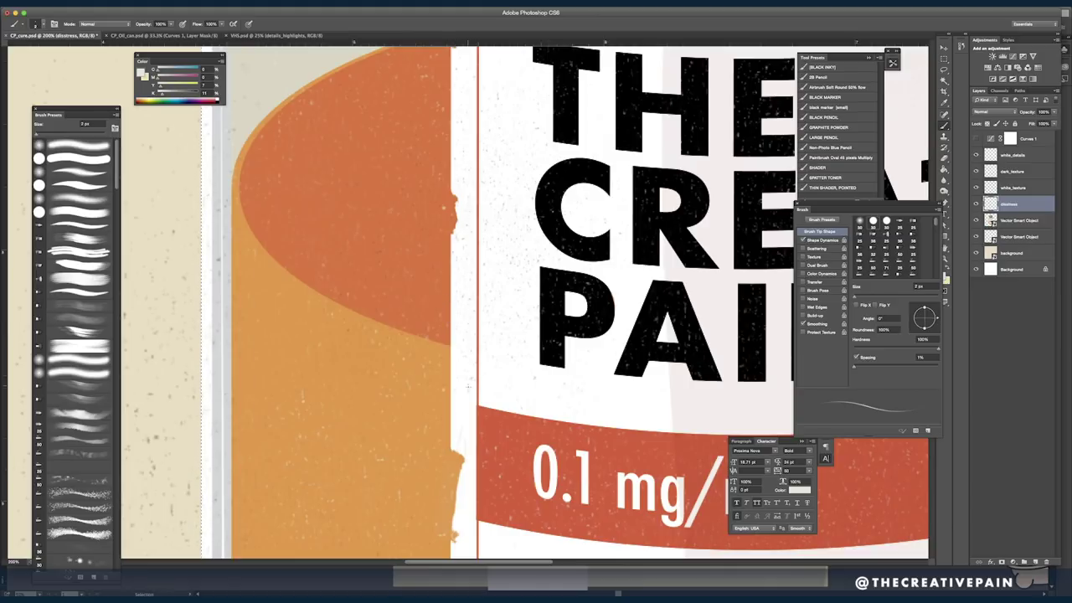
- Darken the brush grey and outline the fold of the label's peeled lower-left corner with a 1 px brush
{"action": "scroll", "coordinate": [583, 371], "scroll_direction": "down", "scroll_amount": 5}
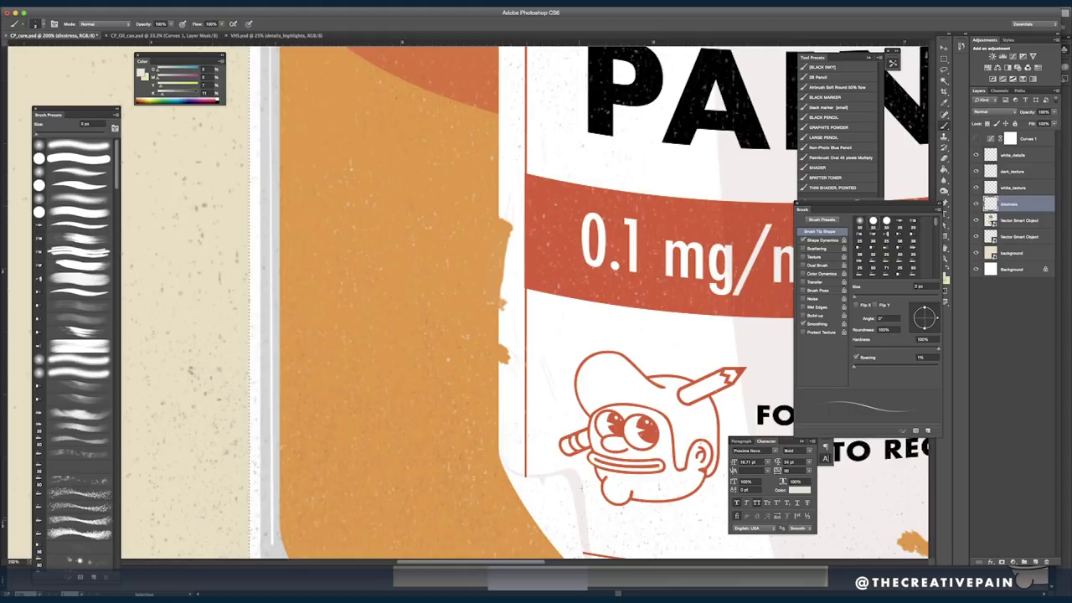
{"action": "left_click", "coordinate": [178, 96]}
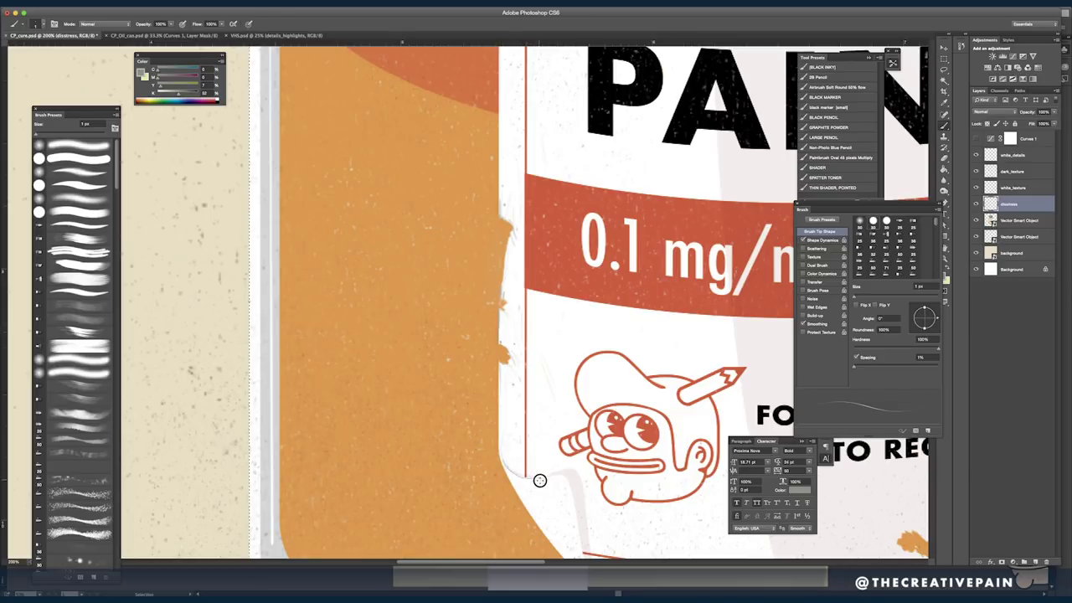
{"action": "left_click_drag", "start_coordinate": [565, 478], "coordinate": [581, 536]}
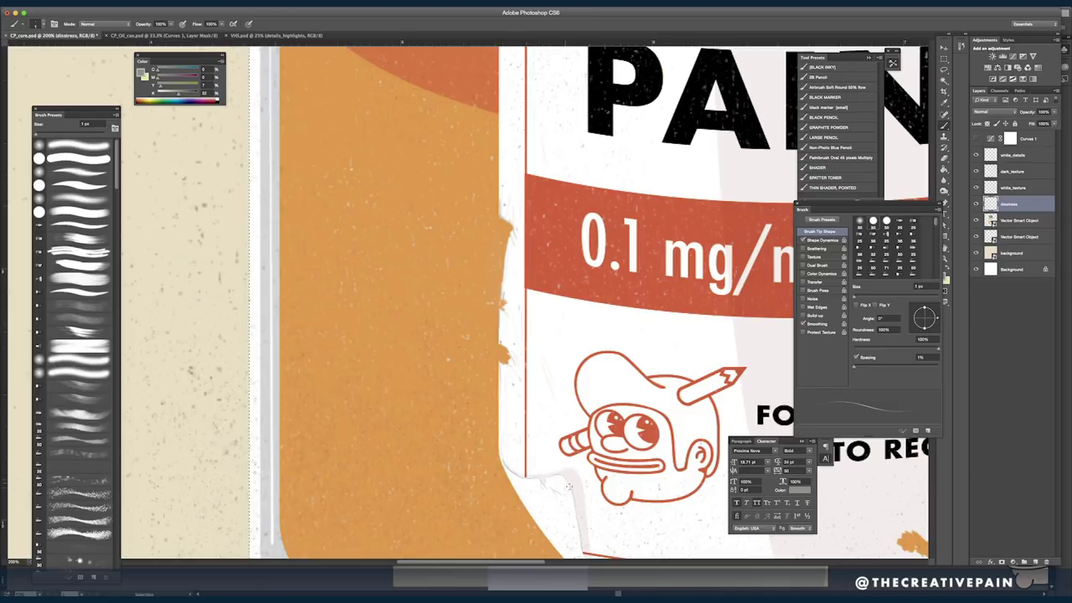
- Enlarge the brush to 8 px and set its opacity and flow to 100%
{"action": "key", "text": "bracketright"}
{"action": "key", "text": "bracketright"}
{"action": "key", "text": "bracketright"}
{"action": "key", "text": "bracketright"}
{"action": "key", "text": "bracketright"}
{"action": "key", "text": "bracketright"}
{"action": "key", "text": "bracketright"}
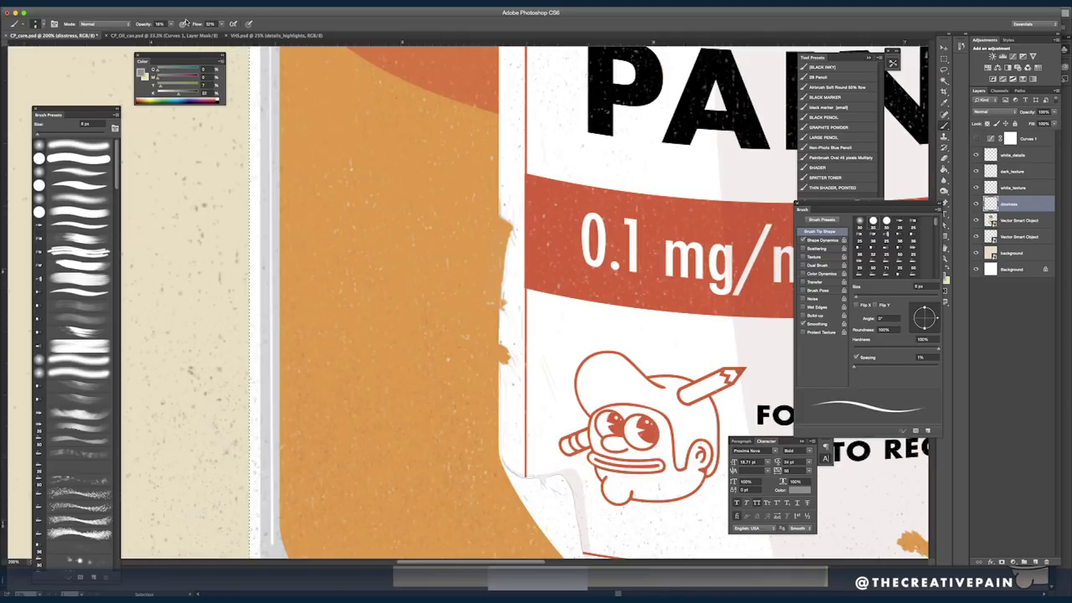
{"action": "left_click_drag", "start_coordinate": [193, 25], "coordinate": [264, 25]}
{"action": "left_click_drag", "start_coordinate": [145, 25], "coordinate": [314, 26]}
- Add a layer named shadows above the distress layer
{"action": "left_click", "coordinate": [1035, 562]}
{"action": "double_click", "coordinate": [1009, 204]}
{"action": "type", "text": "shadows"}
{"action": "key", "text": "Return"}
{"action": "left_click_drag", "start_coordinate": [514, 491], "coordinate": [549, 540]}
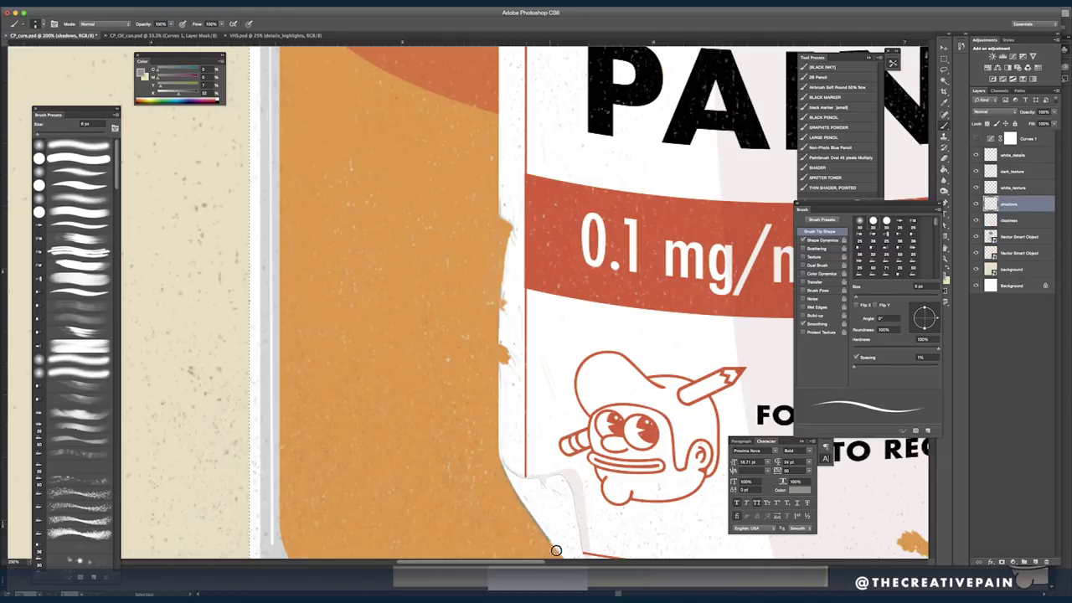
{"action": "left_click_drag", "start_coordinate": [566, 498], "coordinate": [536, 393]}
{"action": "key", "text": "super+z"}
- Sample the liquid's orange, darken it, and paint a shadow along the peeled lower-left corner with a 7 px brush
{"action": "key", "text": "i"}
{"action": "left_click", "coordinate": [529, 450]}
{"action": "left_click_drag", "start_coordinate": [159, 94], "coordinate": [170, 94]}
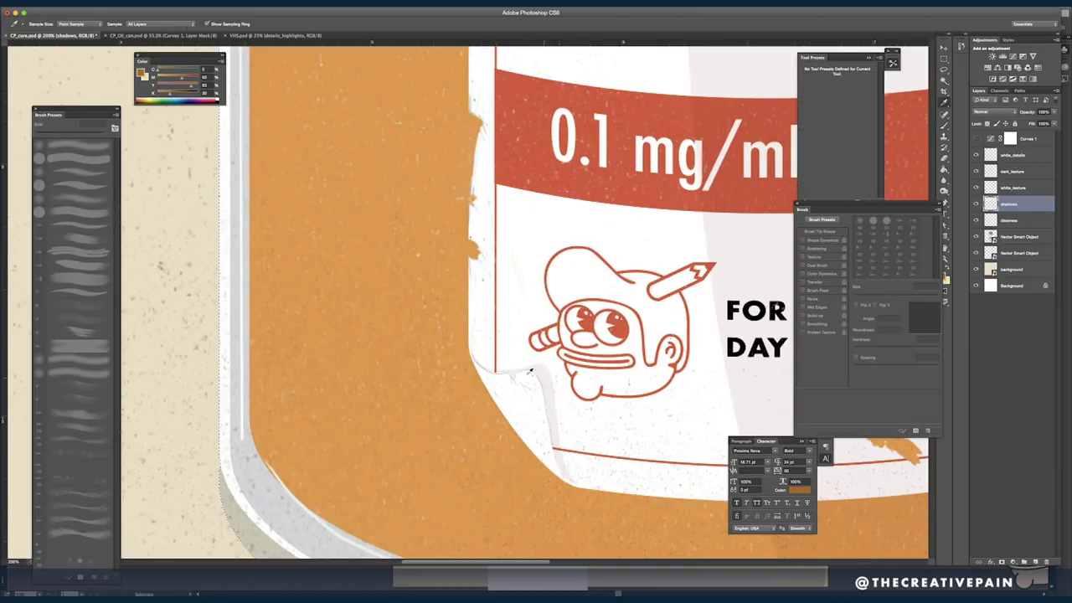
{"action": "key", "text": "b"}
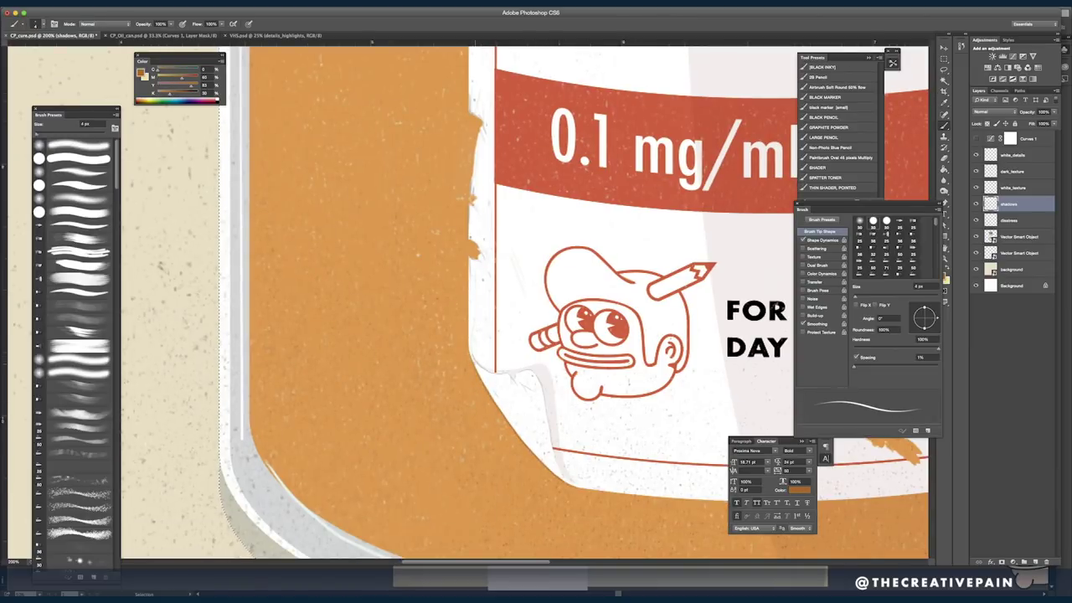
{"action": "key", "text": "bracketright"}
{"action": "key", "text": "bracketright"}
{"action": "key", "text": "bracketright"}
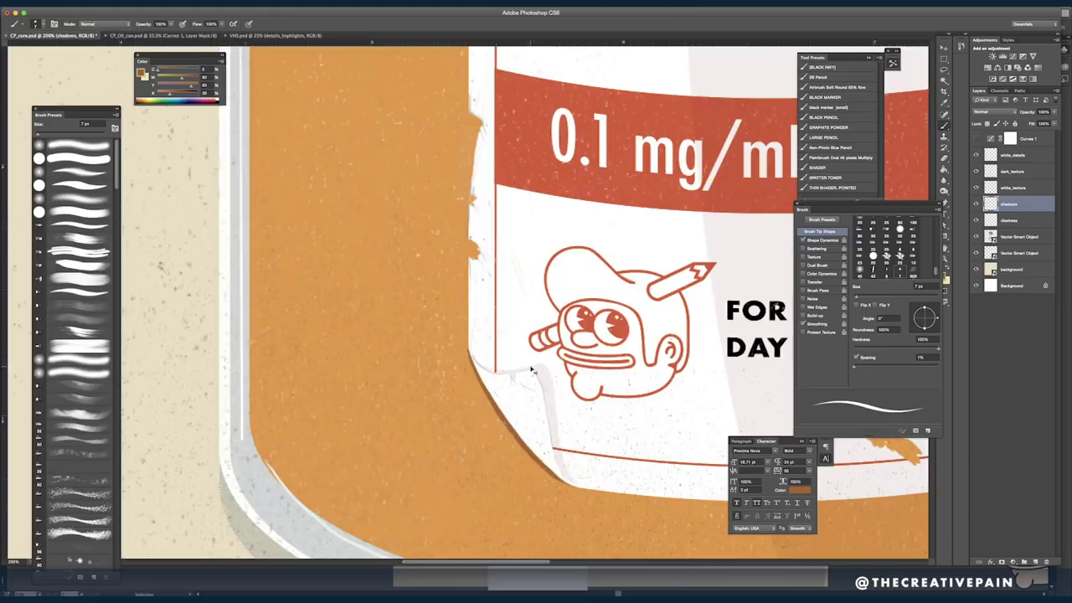
- Draw thin 1 px dark-orange shadows around the torn chips on the label's edge beside the orange liquid
{"action": "key", "text": "super+equal"}
{"action": "key", "text": "bracketleft"}
{"action": "key", "text": "bracketleft"}
{"action": "key", "text": "bracketleft"}
{"action": "key", "text": "bracketleft"}
{"action": "key", "text": "bracketleft"}
{"action": "key", "text": "bracketleft"}
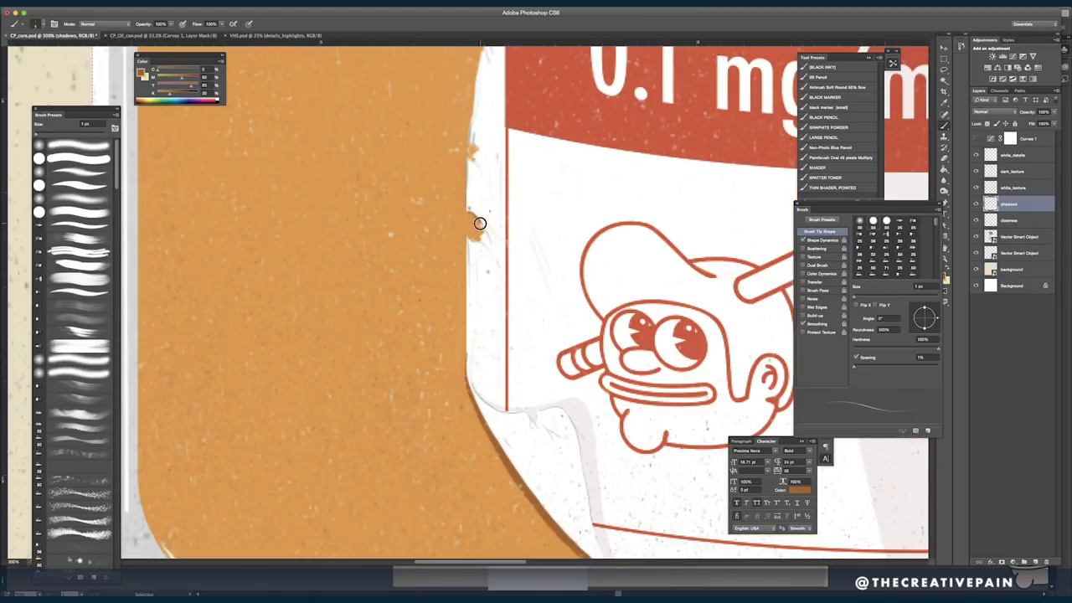
{"action": "left_click_drag", "start_coordinate": [480, 222], "coordinate": [469, 211]}
{"action": "scroll", "coordinate": [475, 217], "scroll_direction": "up", "scroll_amount": 4}
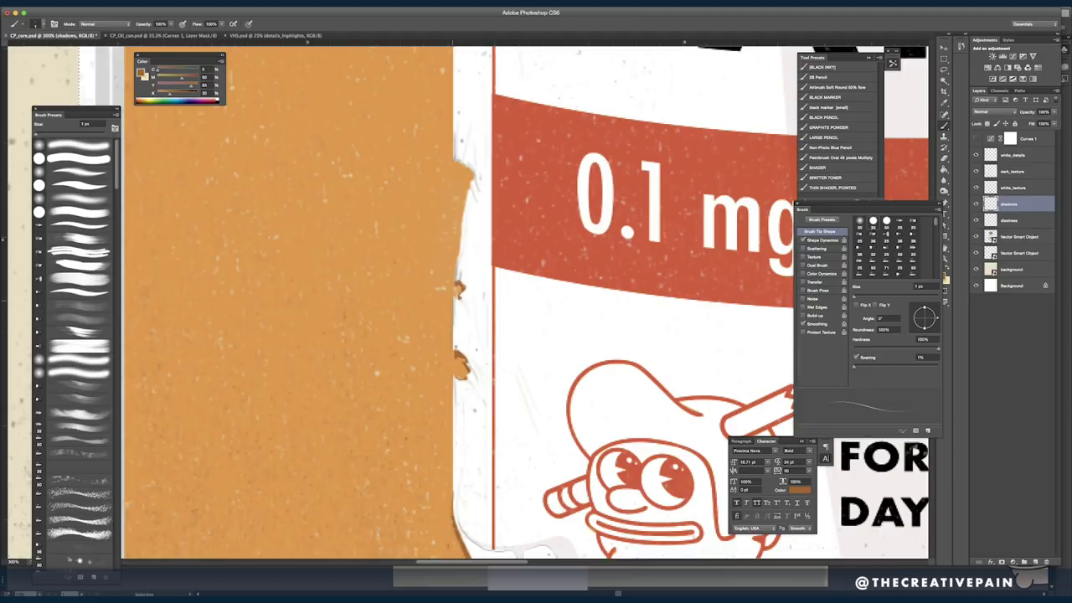
{"action": "scroll", "coordinate": [445, 295], "scroll_direction": "up", "scroll_amount": 3}
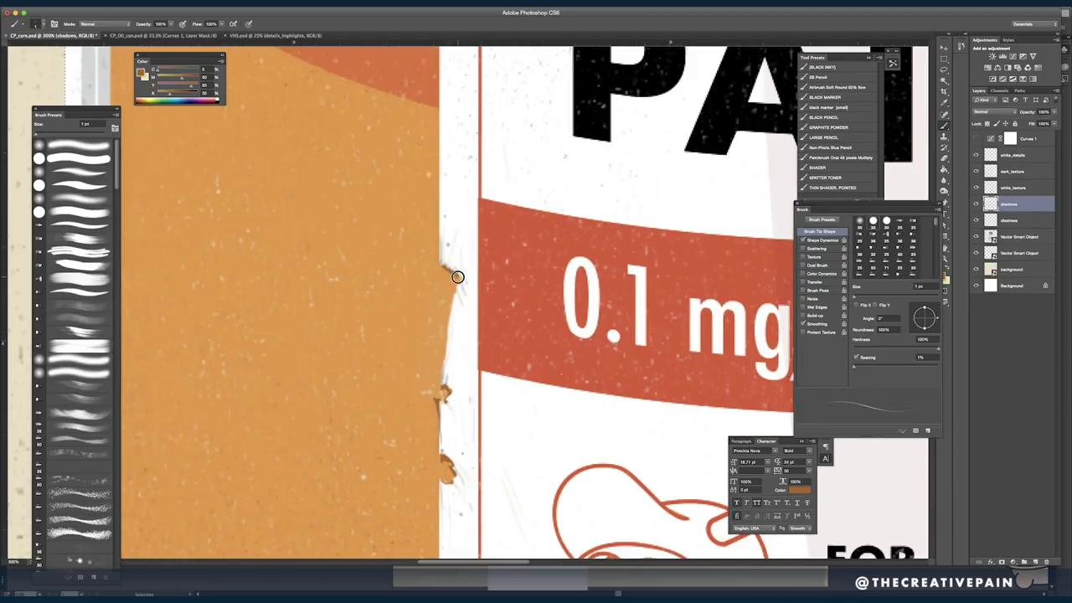
{"action": "left_click_drag", "start_coordinate": [457, 283], "coordinate": [457, 295]}
- Sample the red-orange liquid surface, darken it to 47% black, and draw shadows and creases around the adjoining label tears
{"action": "scroll", "coordinate": [444, 455], "scroll_direction": "up", "scroll_amount": 10}
{"action": "key", "text": "i"}
{"action": "left_click", "coordinate": [421, 206]}
{"action": "key", "text": "b"}
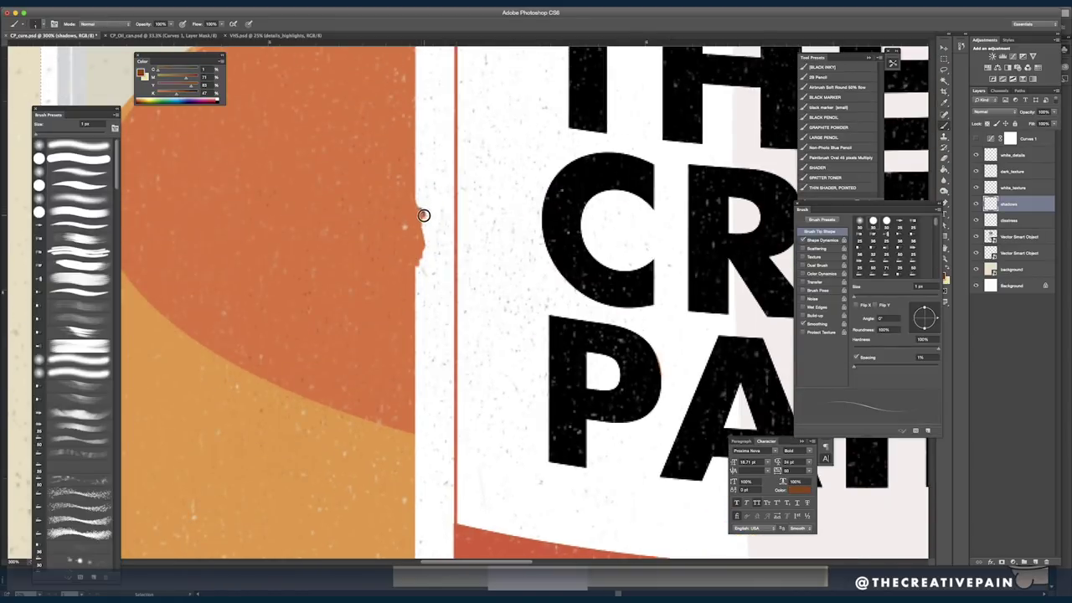
{"action": "mouse_move", "coordinate": [426, 243]}
{"action": "left_mouse_down"}
{"action": "mouse_move", "coordinate": [423, 234]}
{"action": "mouse_move", "coordinate": [417, 335]}
{"action": "left_mouse_up"}
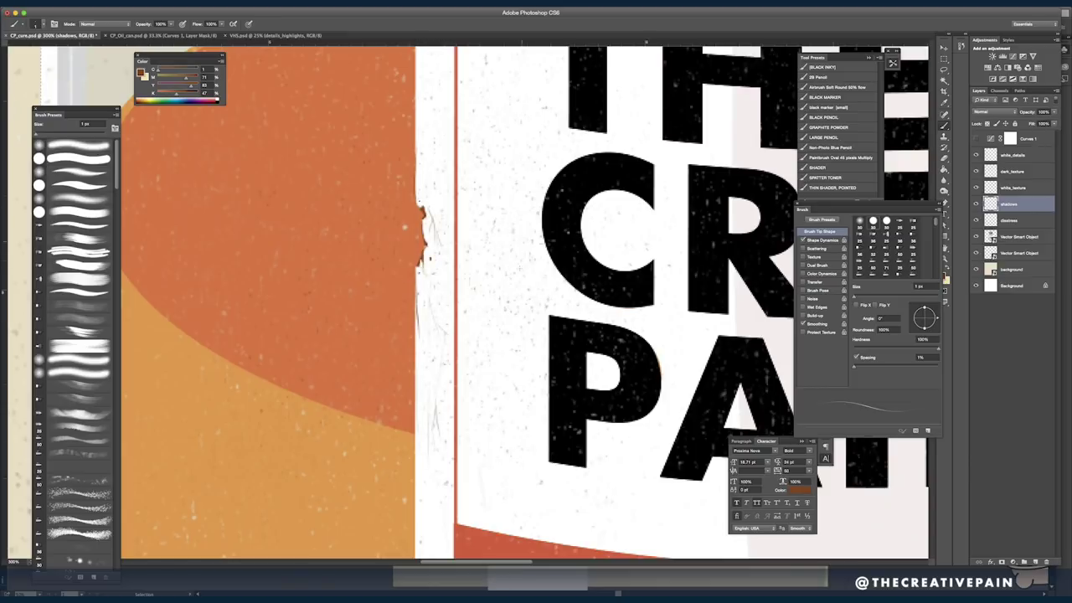
{"action": "scroll", "coordinate": [436, 357], "scroll_direction": "up", "scroll_amount": 7}
{"action": "left_click_drag", "start_coordinate": [383, 215], "coordinate": [375, 197]}
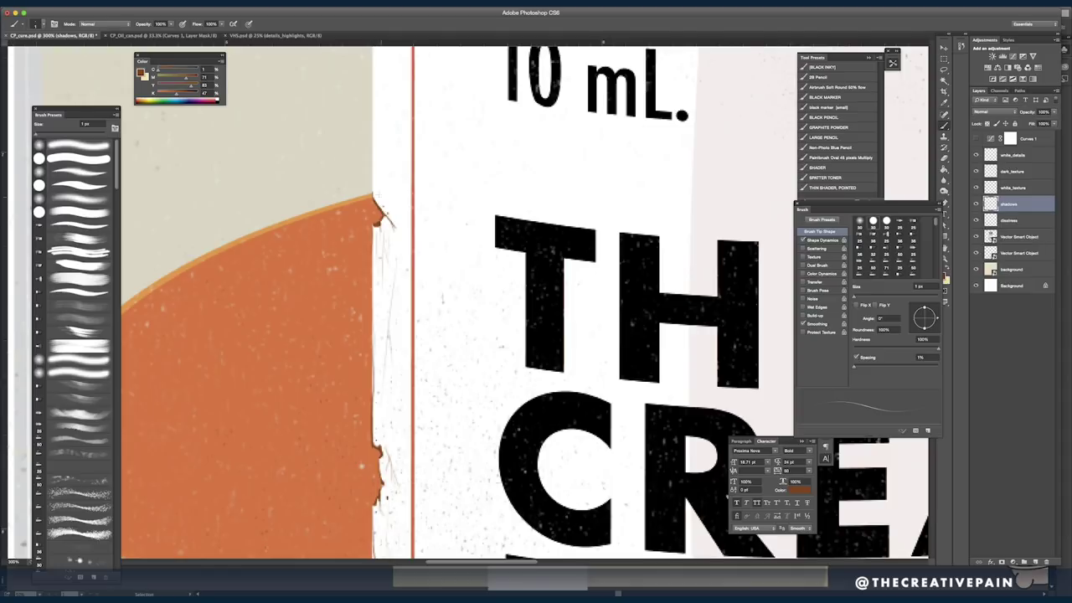
- Sample the glass's grey, darken it to 40% black, and shade the torn notch at the label's top-left corner
{"action": "key", "text": "super+minus"}
{"action": "key", "text": "super+minus"}
{"action": "left_click", "coordinate": [477, 234], "text": "super"}
{"action": "left_click", "coordinate": [477, 234], "text": "super"}
{"action": "key", "text": "i"}
{"action": "left_click", "coordinate": [404, 146]}
{"action": "left_click_drag", "start_coordinate": [159, 95], "coordinate": [175, 97]}
{"action": "key", "text": "b"}
{"action": "left_click_drag", "start_coordinate": [380, 146], "coordinate": [401, 167]}
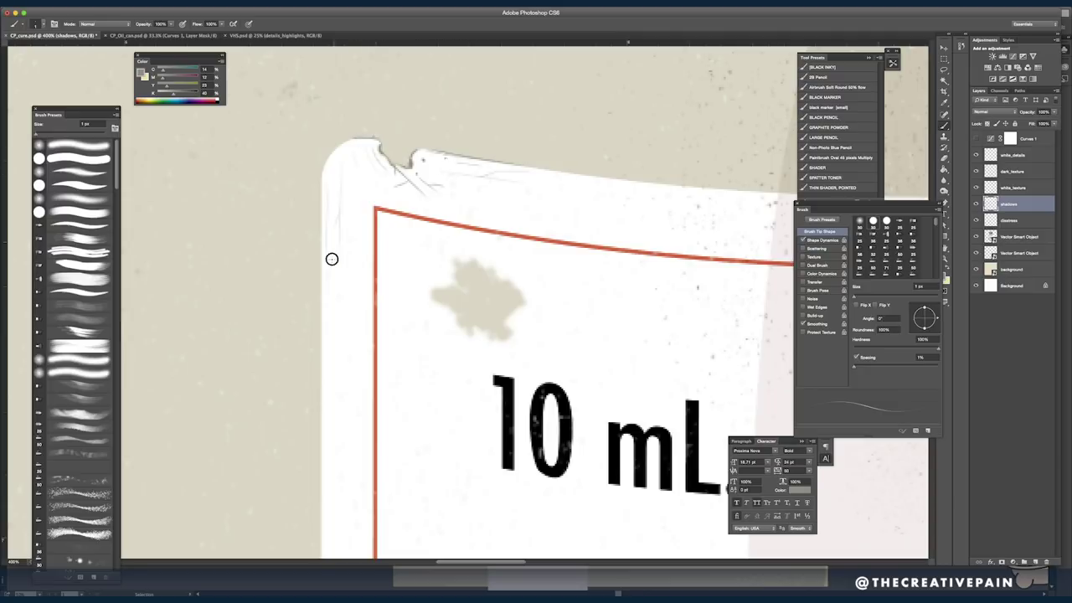
- Outline the torn patch above "10 mL." with thin grey shadows and deepen its edges with near-black strokes
{"action": "left_click_drag", "start_coordinate": [430, 293], "coordinate": [460, 326]}
{"action": "left_click_drag", "start_coordinate": [457, 280], "coordinate": [437, 300]}
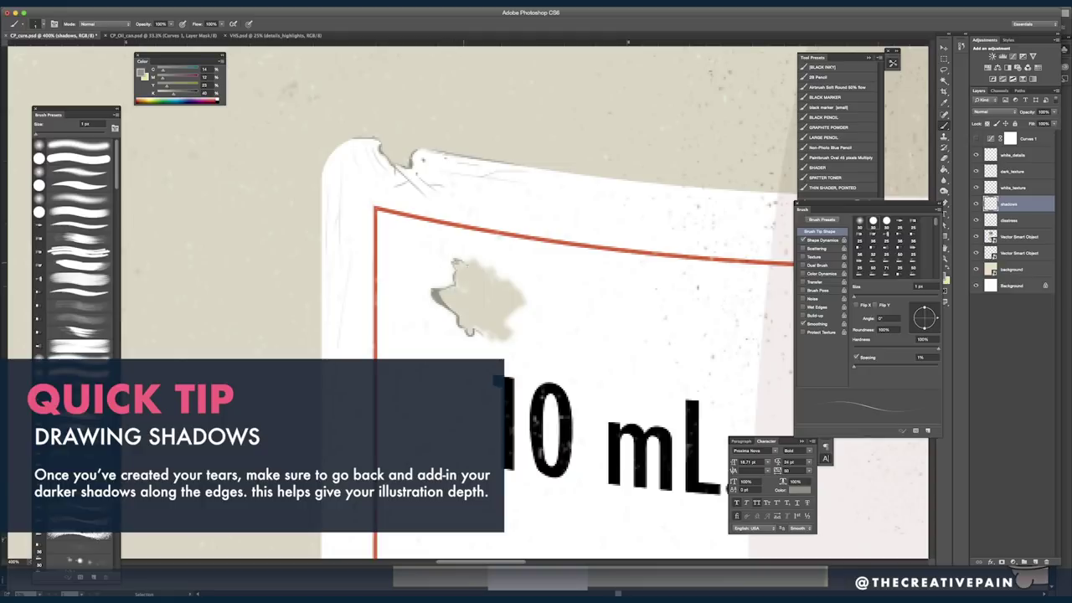
{"action": "mouse_move", "coordinate": [490, 268]}
{"action": "left_mouse_down"}
{"action": "mouse_move", "coordinate": [520, 293]}
{"action": "mouse_move", "coordinate": [487, 334]}
{"action": "left_mouse_up"}
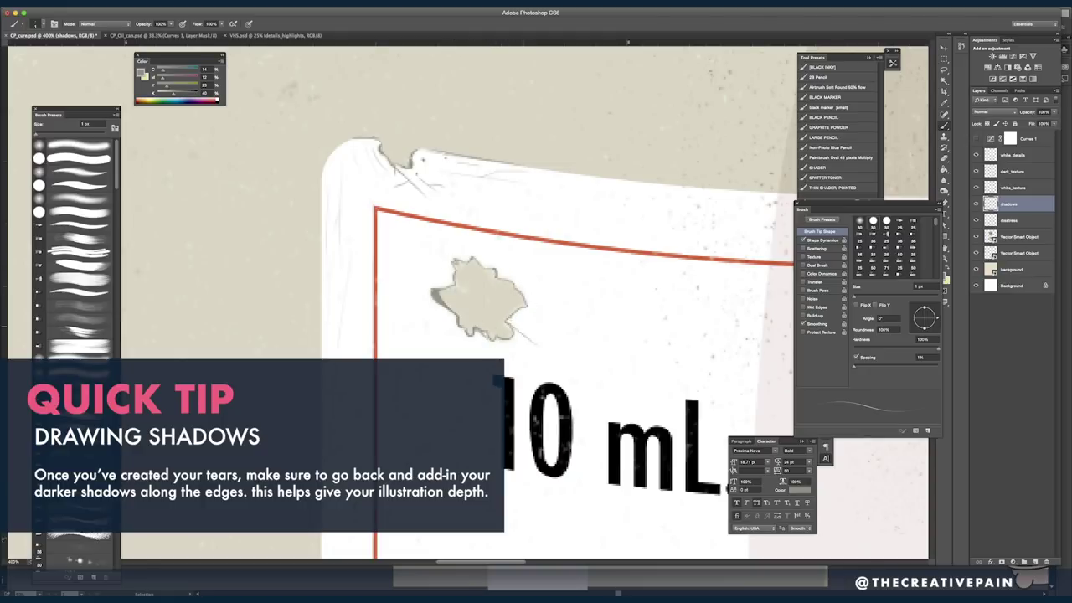
{"action": "left_click_drag", "start_coordinate": [516, 287], "coordinate": [525, 306]}
{"action": "left_click_drag", "start_coordinate": [173, 94], "coordinate": [197, 93]}
{"action": "left_click_drag", "start_coordinate": [435, 295], "coordinate": [460, 322]}
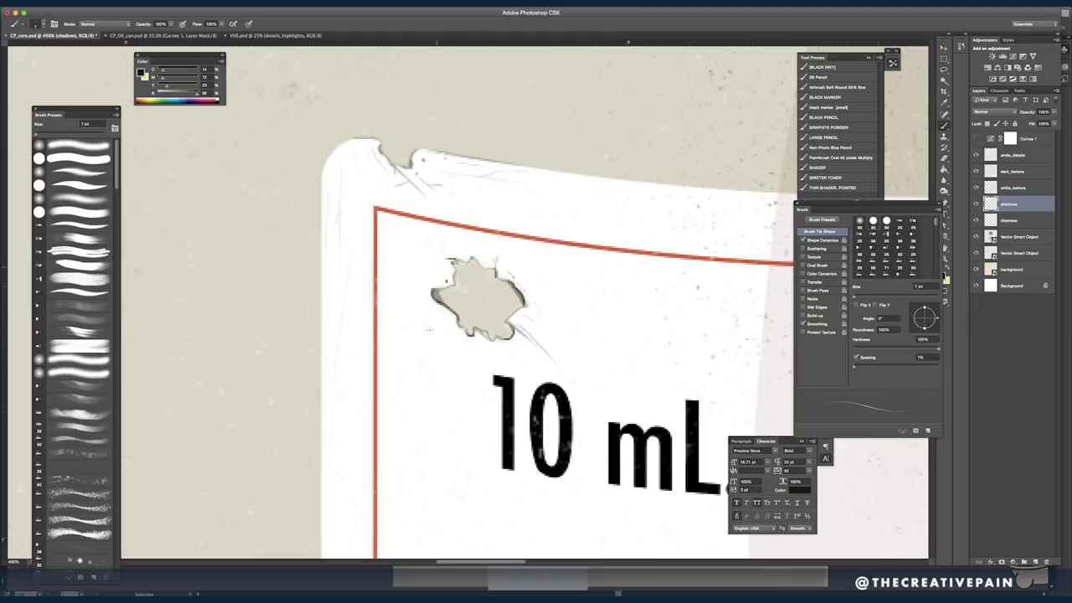
- Deepen the torn chips along the label's left edge, from the orange liquid's rim downward, with near-black strokes
{"action": "key", "text": "super+minus"}
{"action": "key", "text": "super+minus"}
{"action": "key", "text": "super+minus"}
{"action": "key", "text": "super+minus"}
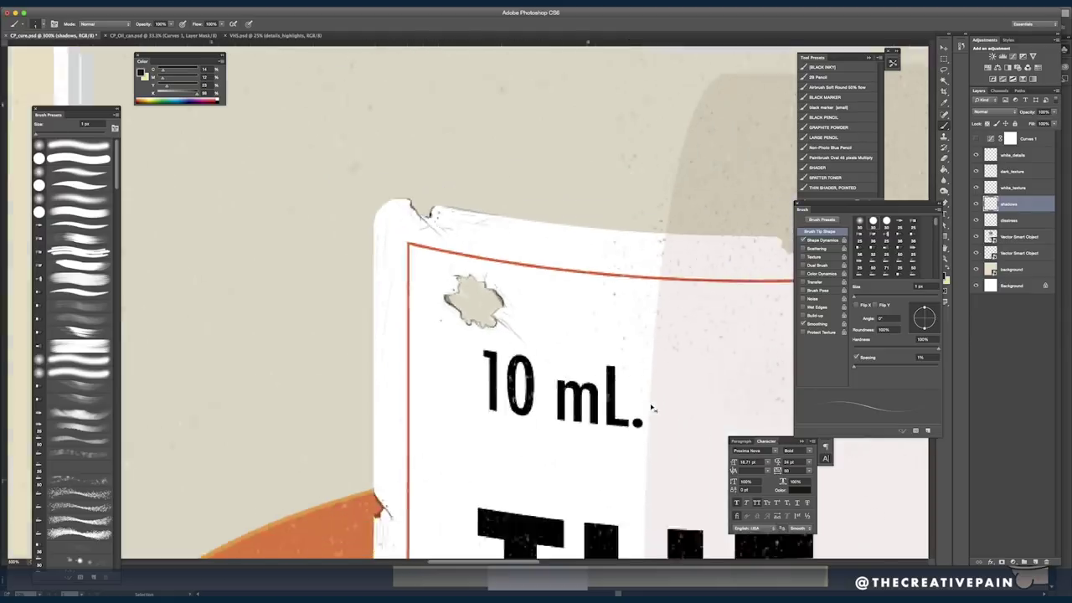
{"action": "key", "text": "super+plus"}
{"action": "key", "text": "super+plus"}
{"action": "key", "text": "super+plus"}
{"action": "left_click_drag", "start_coordinate": [475, 410], "coordinate": [523, 239]}
{"action": "left_click_drag", "start_coordinate": [406, 357], "coordinate": [469, 257]}
{"action": "left_click_drag", "start_coordinate": [469, 256], "coordinate": [478, 273]}
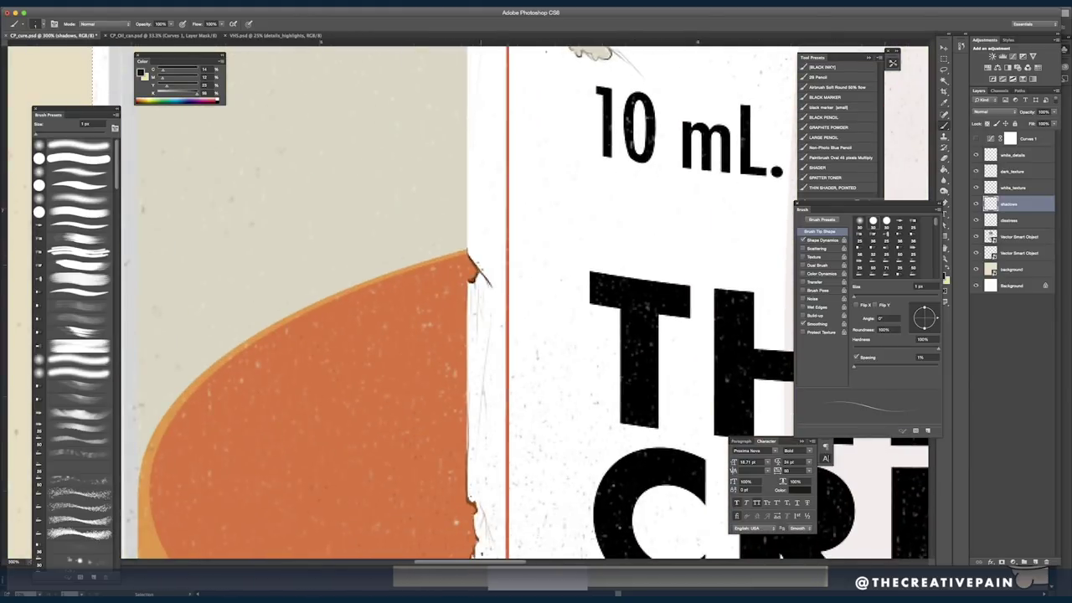
{"action": "scroll", "coordinate": [524, 242], "scroll_direction": "down", "scroll_amount": 5}
{"action": "scroll", "coordinate": [523, 241], "scroll_direction": "left", "scroll_amount": 1}
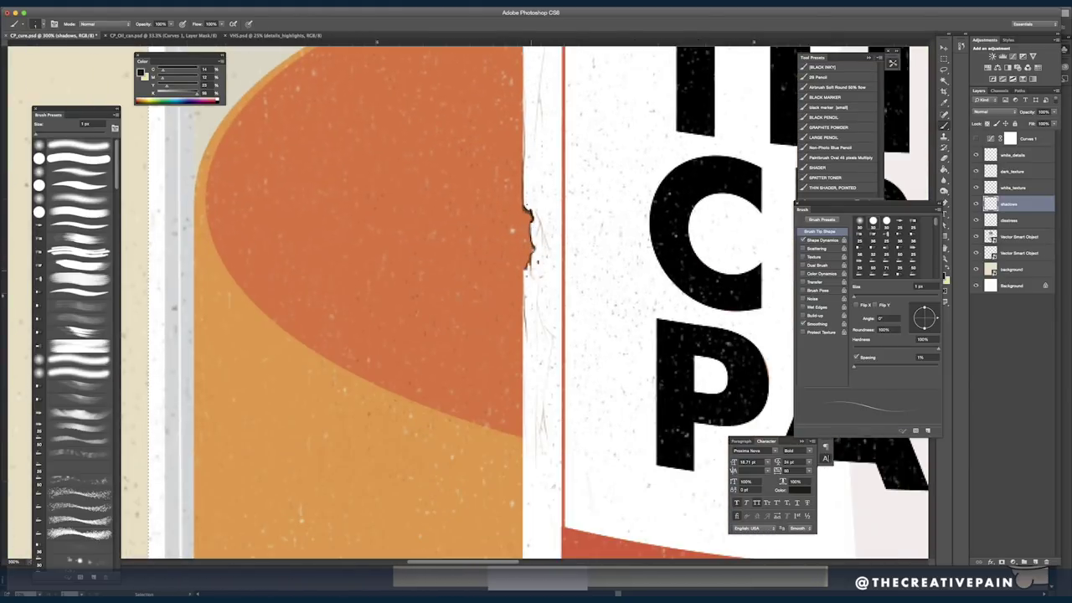
{"action": "scroll", "coordinate": [524, 241], "scroll_direction": "down", "scroll_amount": 5}
{"action": "scroll", "coordinate": [524, 241], "scroll_direction": "left", "scroll_amount": 1}
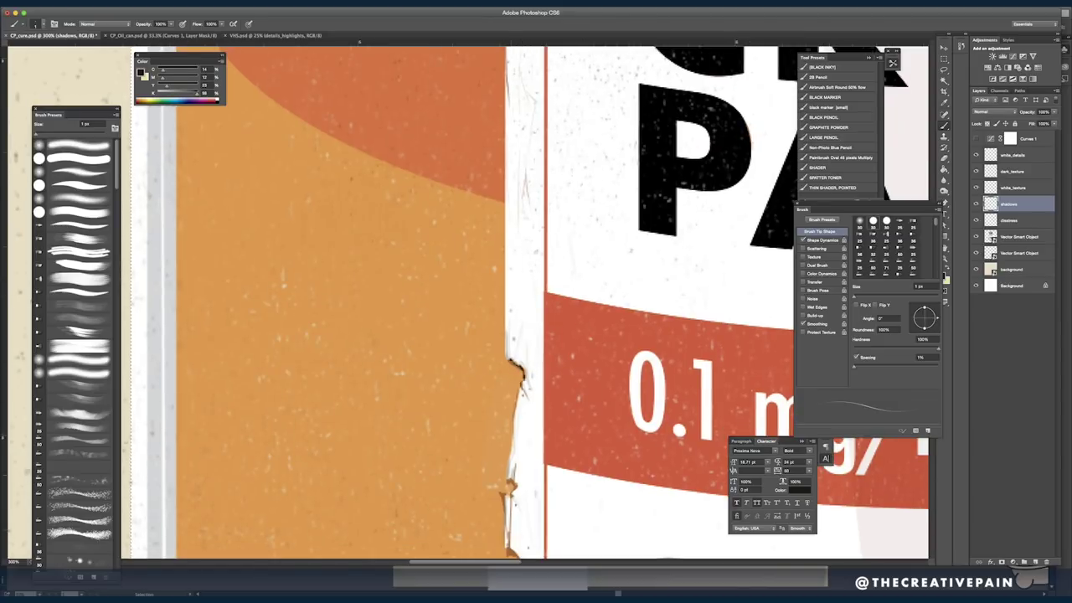
{"action": "scroll", "coordinate": [536, 361], "scroll_direction": "down", "scroll_amount": 5}
{"action": "scroll", "coordinate": [535, 361], "scroll_direction": "left", "scroll_amount": 1}
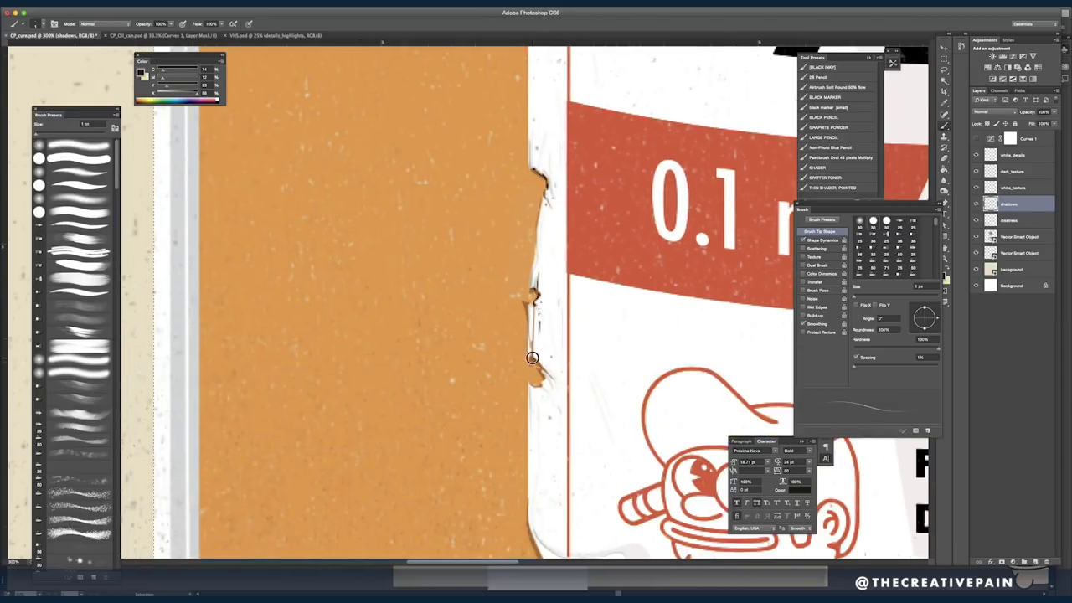
{"action": "scroll", "coordinate": [536, 361], "scroll_direction": "down", "scroll_amount": 5}
{"action": "scroll", "coordinate": [536, 361], "scroll_direction": "right", "scroll_amount": 1}
- Sample the grey tone around the torn patch above "10 mL." and draw thin shadows around the wide notch in the label's top edge
{"action": "mouse_move", "coordinate": [509, 340]}
{"action": "left_mouse_down"}
{"action": "mouse_move", "coordinate": [600, 485]}
{"action": "mouse_move", "coordinate": [645, 525]}
{"action": "left_mouse_up"}
{"action": "key", "text": "super+minus"}
{"action": "key", "text": "super+minus"}
{"action": "scroll", "coordinate": [637, 489], "scroll_direction": "up", "scroll_amount": 8}
{"action": "scroll", "coordinate": [636, 488], "scroll_direction": "right", "scroll_amount": 1}
{"action": "key", "text": "super+plus"}
{"action": "key", "text": "super+plus"}
{"action": "left_click", "coordinate": [224, 307], "text": "alt"}
{"action": "left_click", "coordinate": [556, 240]}
{"action": "left_click", "coordinate": [976, 205]}
{"action": "left_click", "coordinate": [975, 204]}
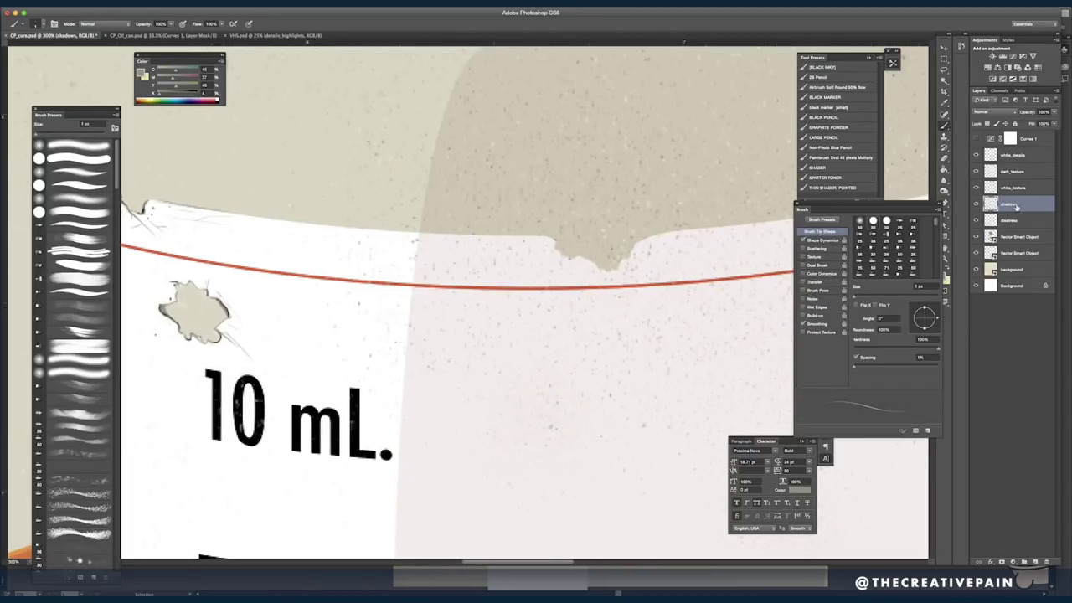
{"action": "left_click_drag", "start_coordinate": [568, 260], "coordinate": [601, 271]}
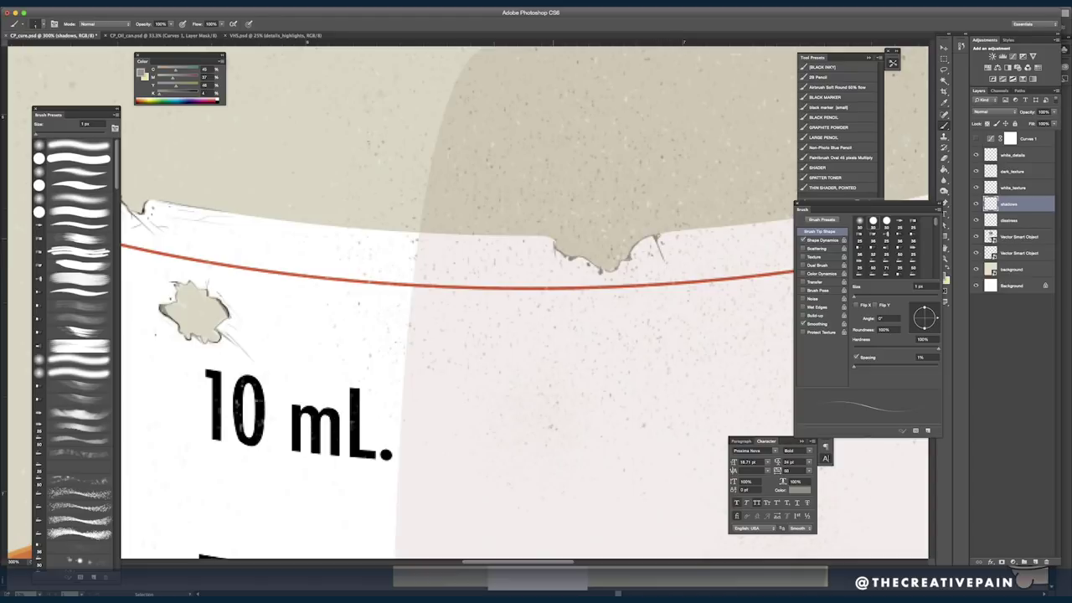
- Sample the shaded glass's beige, darken it, and draw shadows and creases around the top-edge nick and the torn patch beside the CR logo
{"action": "left_click_drag", "start_coordinate": [713, 240], "coordinate": [456, 367]}
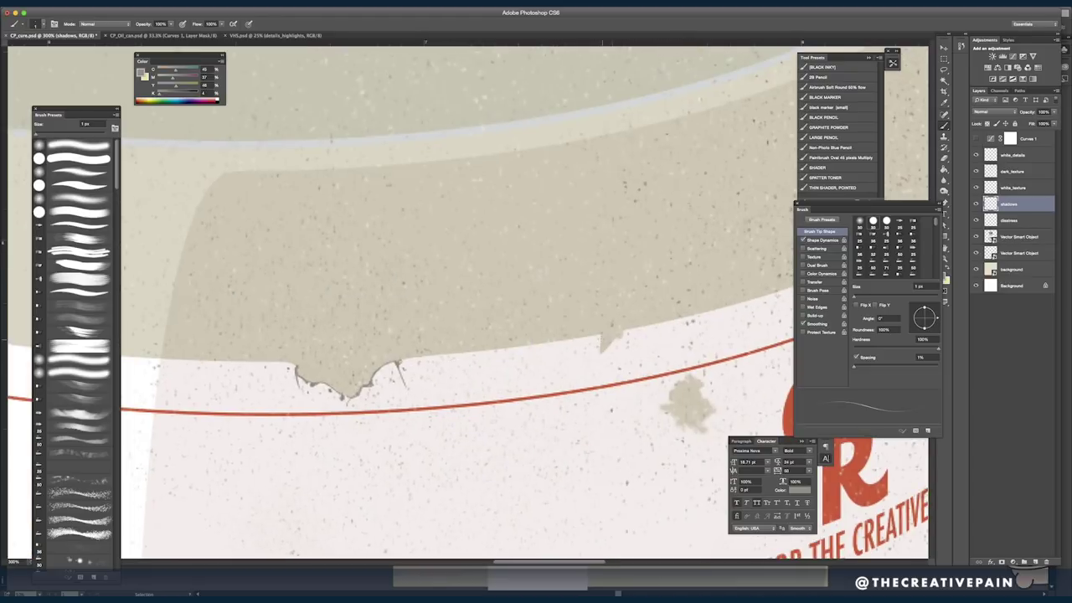
{"action": "left_click", "coordinate": [394, 340], "text": "alt"}
{"action": "left_click_drag", "start_coordinate": [159, 94], "coordinate": [176, 94]}
{"action": "left_click_drag", "start_coordinate": [605, 349], "coordinate": [622, 335]}
{"action": "mouse_move", "coordinate": [691, 349]}
{"action": "left_mouse_down"}
{"action": "mouse_move", "coordinate": [688, 382]}
{"action": "mouse_move", "coordinate": [584, 281]}
{"action": "left_mouse_up"}
{"action": "mouse_move", "coordinate": [563, 324]}
{"action": "left_mouse_down"}
{"action": "mouse_move", "coordinate": [553, 340]}
{"action": "mouse_move", "coordinate": [597, 363]}
{"action": "mouse_move", "coordinate": [591, 314]}
{"action": "mouse_move", "coordinate": [567, 323]}
{"action": "left_mouse_up"}
{"action": "left_click_drag", "start_coordinate": [596, 361], "coordinate": [615, 381]}
{"action": "left_click_drag", "start_coordinate": [555, 340], "coordinate": [565, 337]}
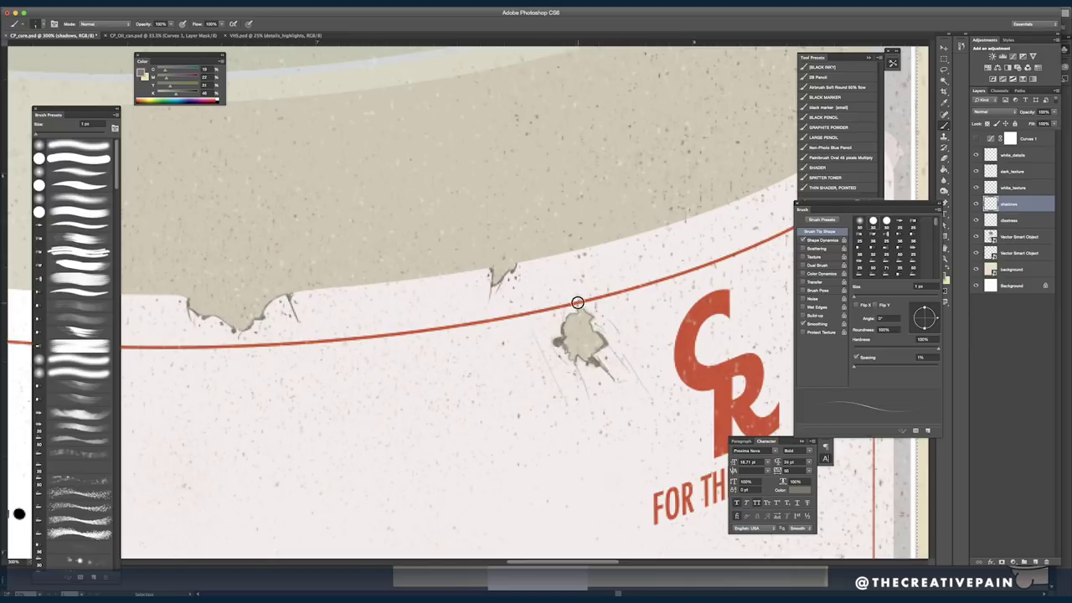
{"action": "left_click_drag", "start_coordinate": [294, 292], "coordinate": [362, 289]}
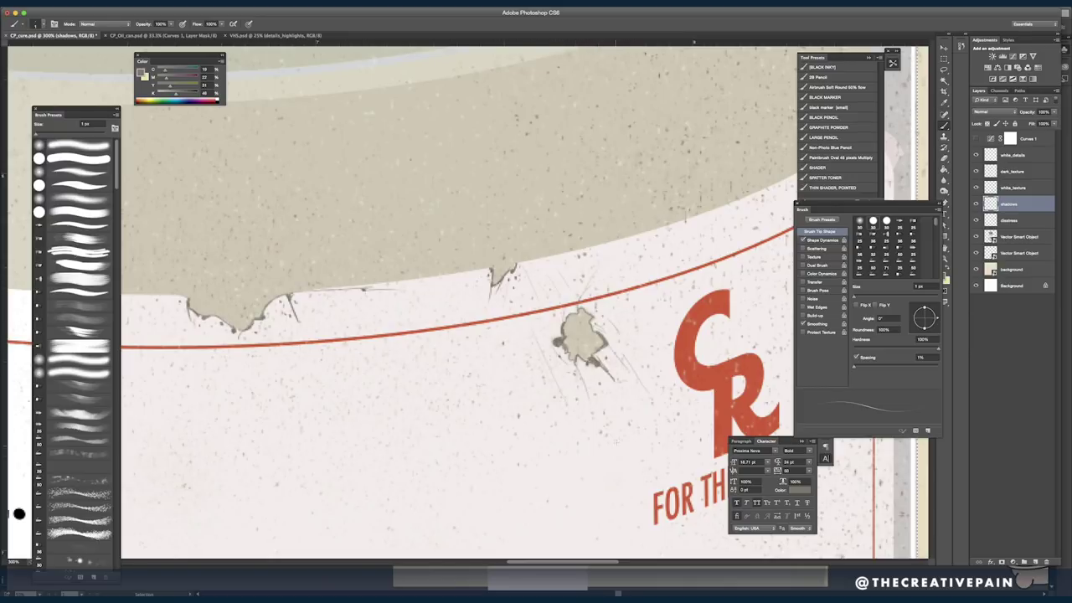
- Deepen the top-edge nick and the torn patch beside the CR logo with black strokes, and save the file
{"action": "left_click", "coordinate": [220, 101]}
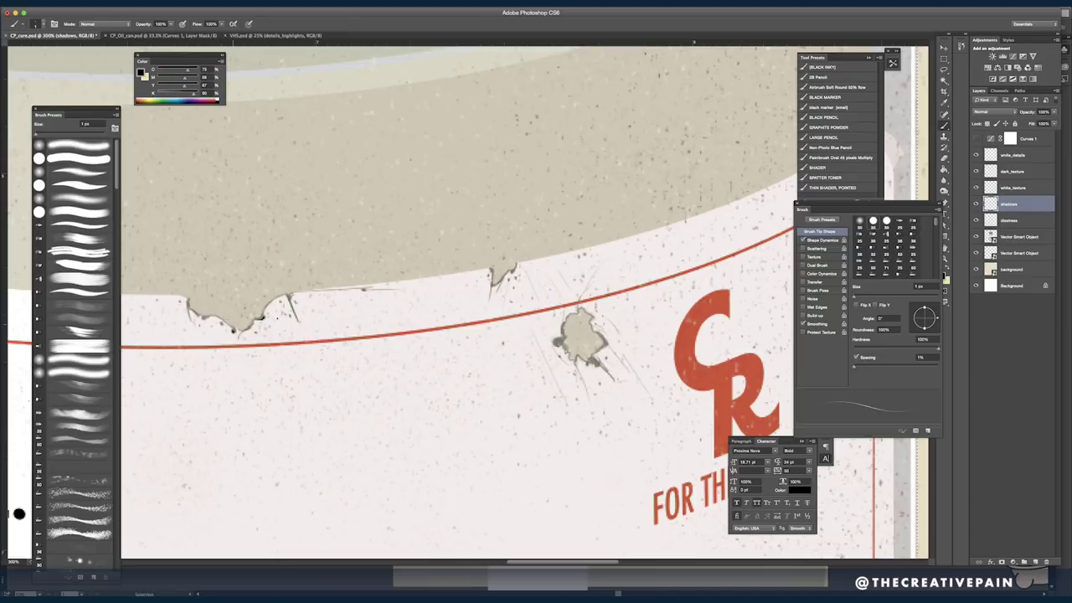
{"action": "left_click_drag", "start_coordinate": [496, 284], "coordinate": [514, 268]}
{"action": "left_click_drag", "start_coordinate": [592, 359], "coordinate": [592, 328]}
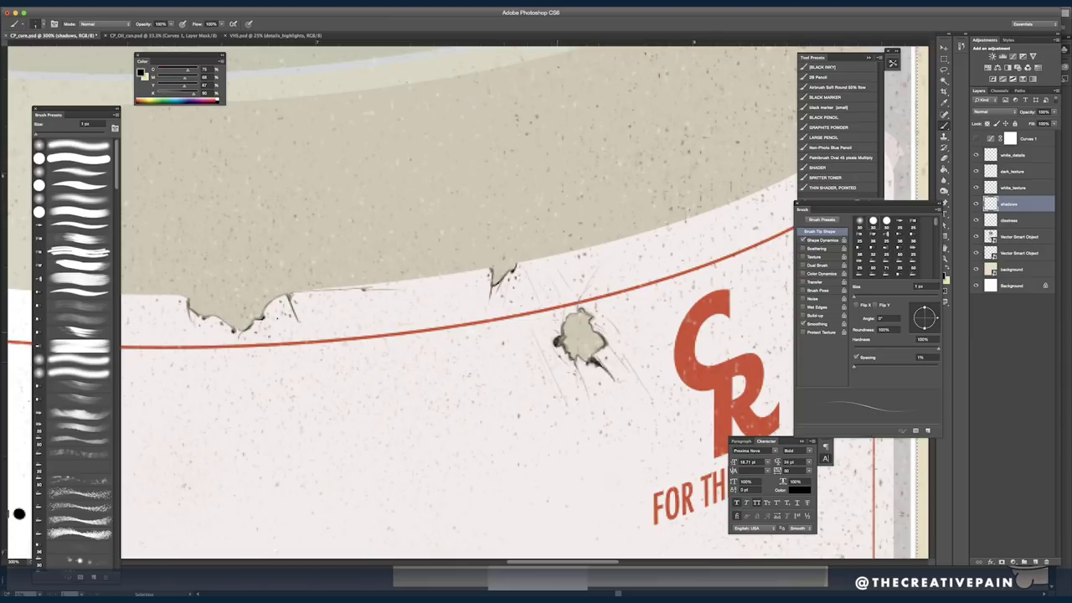
{"action": "key", "text": "super+minus"}
{"action": "key", "text": "super+minus"}
{"action": "key", "text": "super+minus"}
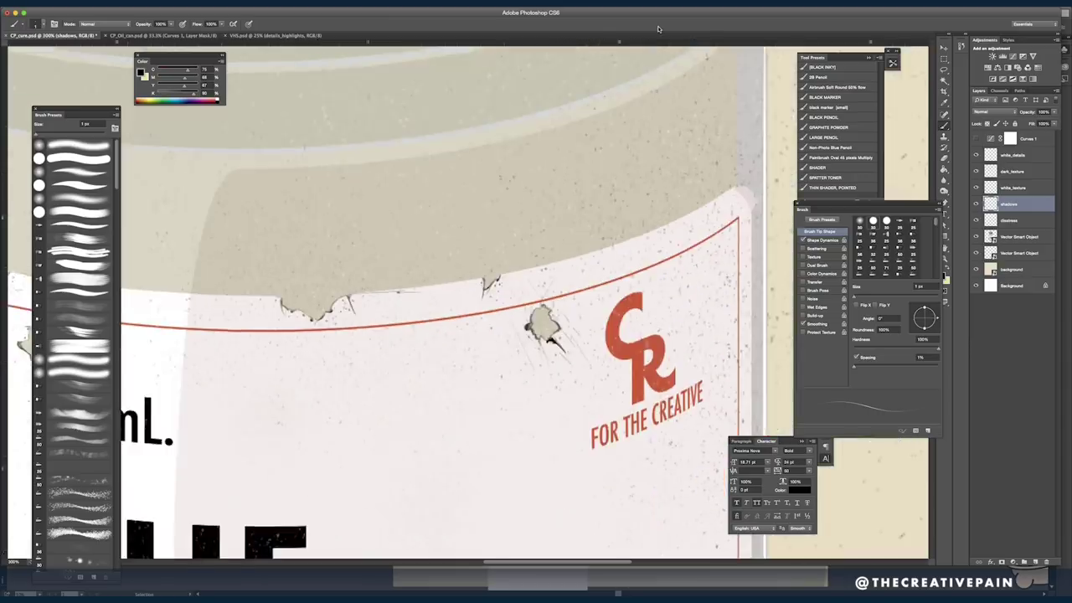
{"action": "key", "text": "super+s"}
- Outline the torn patch below "DAY TO REGAIN CREATIVE CONTROL" with dark-orange shadows and deepen its edges with near-black strokes
{"action": "left_click_drag", "start_coordinate": [528, 428], "coordinate": [628, 263]}
{"action": "key", "text": "super+plus"}
{"action": "key", "text": "super+plus"}
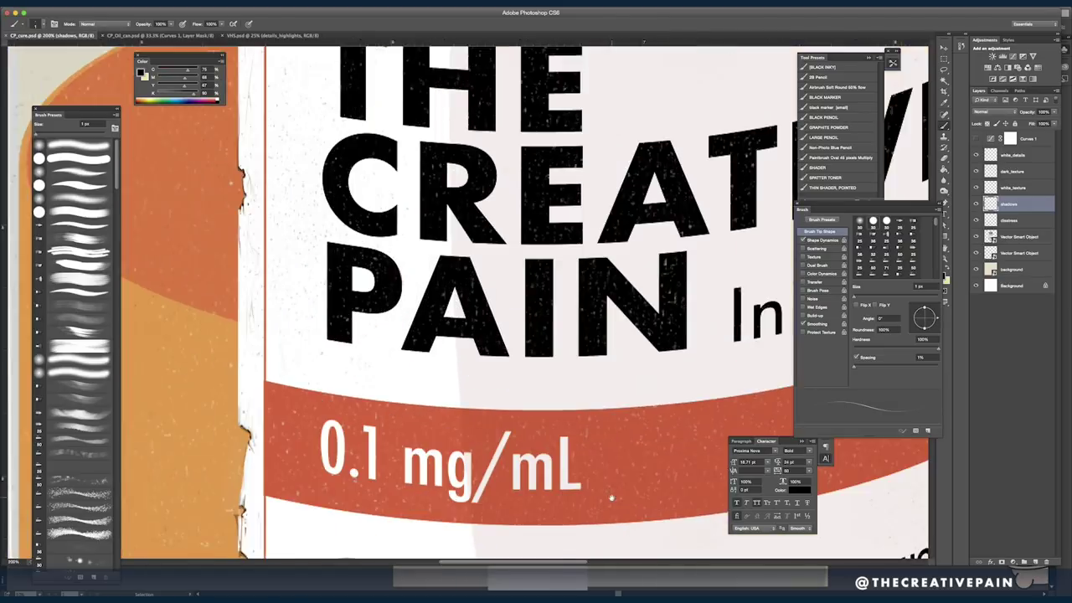
{"action": "left_click_drag", "start_coordinate": [608, 488], "coordinate": [543, 189]}
{"action": "left_click", "coordinate": [593, 448], "text": "alt"}
{"action": "mouse_move", "coordinate": [581, 453]}
{"action": "left_mouse_down"}
{"action": "mouse_move", "coordinate": [596, 443]}
{"action": "mouse_move", "coordinate": [620, 464]}
{"action": "left_mouse_up"}
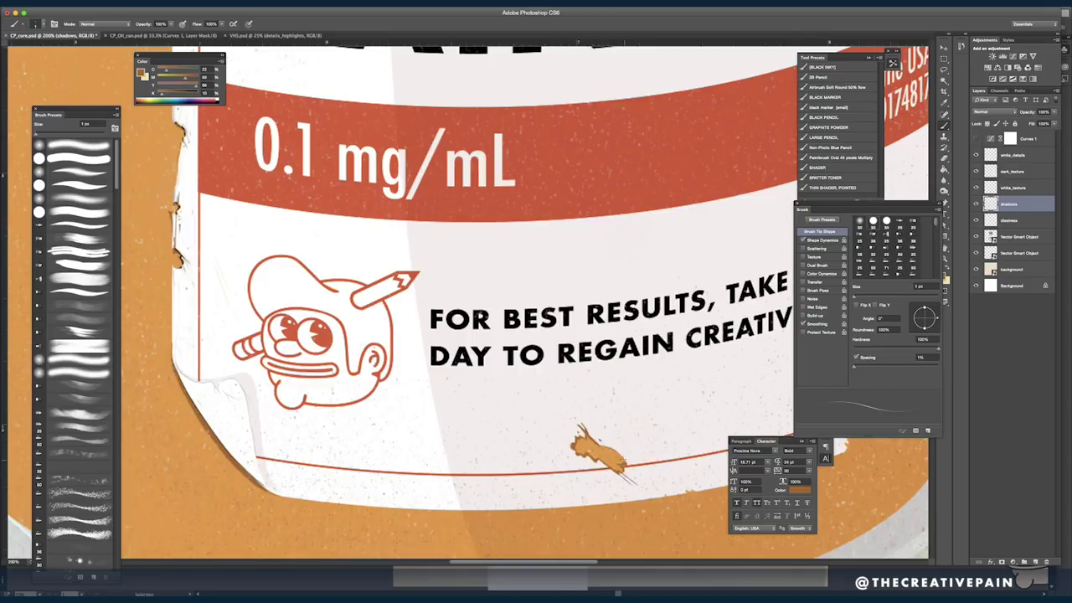
{"action": "key", "text": "x"}
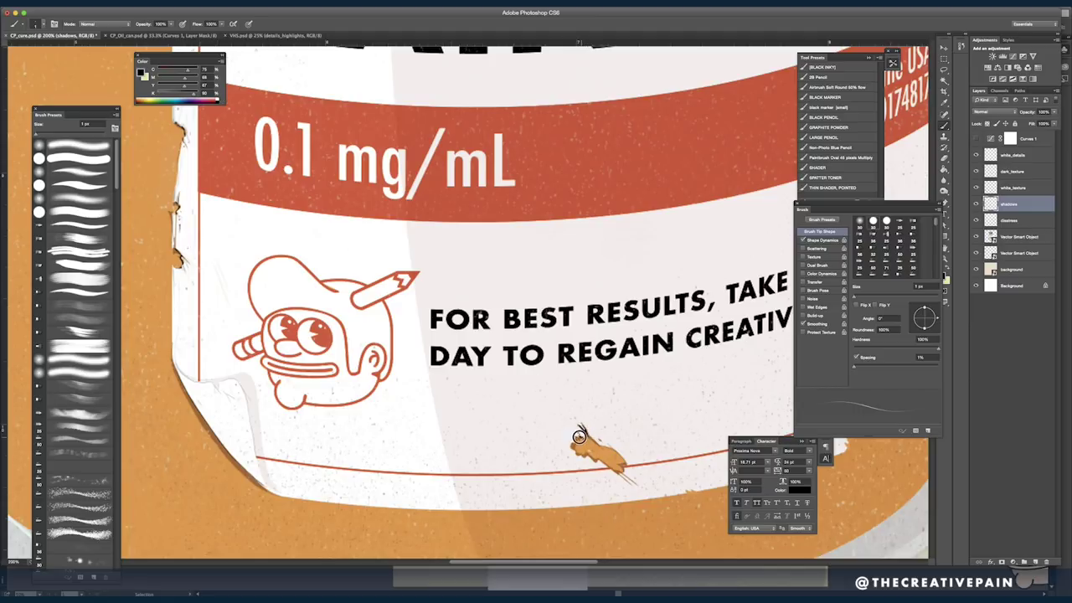
{"action": "left_click_drag", "start_coordinate": [570, 444], "coordinate": [618, 475]}
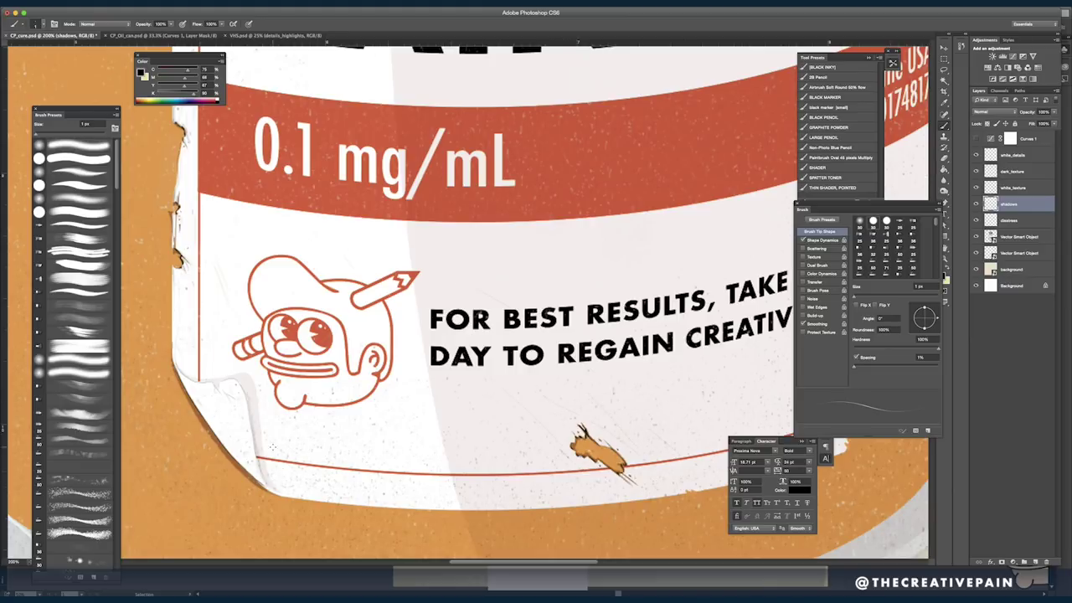
{"action": "left_click_drag", "start_coordinate": [250, 475], "coordinate": [257, 484]}
- Shade the large tear at the label's bottom-right edge with dark orange and deepen it with darker brown strokes
{"action": "key", "text": "super+minus"}
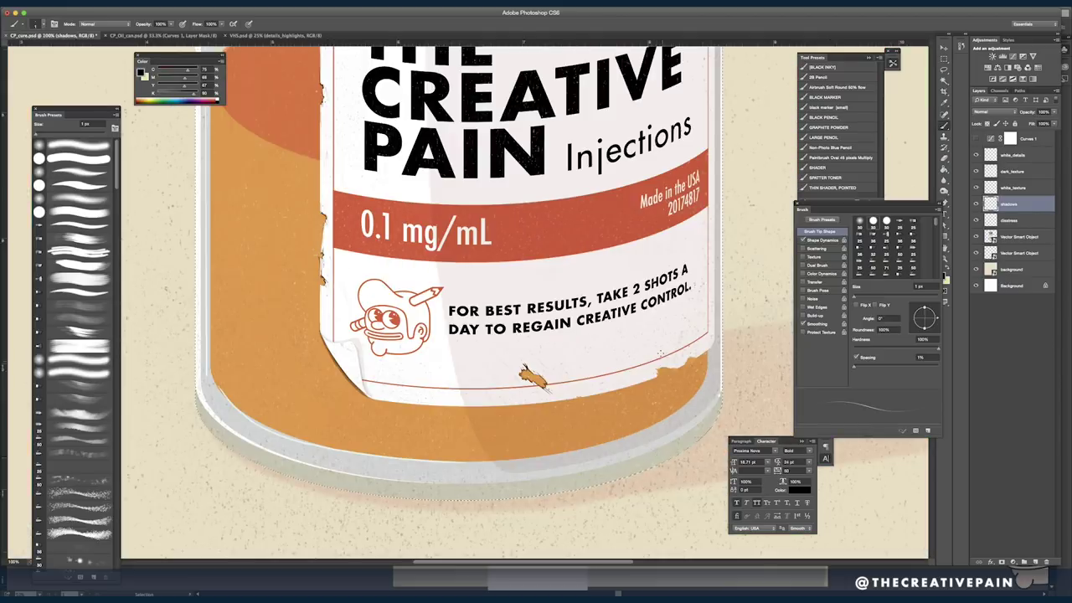
{"action": "key", "text": "super+plus"}
{"action": "key", "text": "super+plus"}
{"action": "left_click_drag", "start_coordinate": [701, 425], "coordinate": [522, 272]}
{"action": "left_click_drag", "start_coordinate": [193, 94], "coordinate": [165, 94]}
{"action": "scroll", "coordinate": [458, 356], "scroll_direction": "down", "scroll_amount": 1}
{"action": "scroll", "coordinate": [458, 356], "scroll_direction": "right", "scroll_amount": 4}
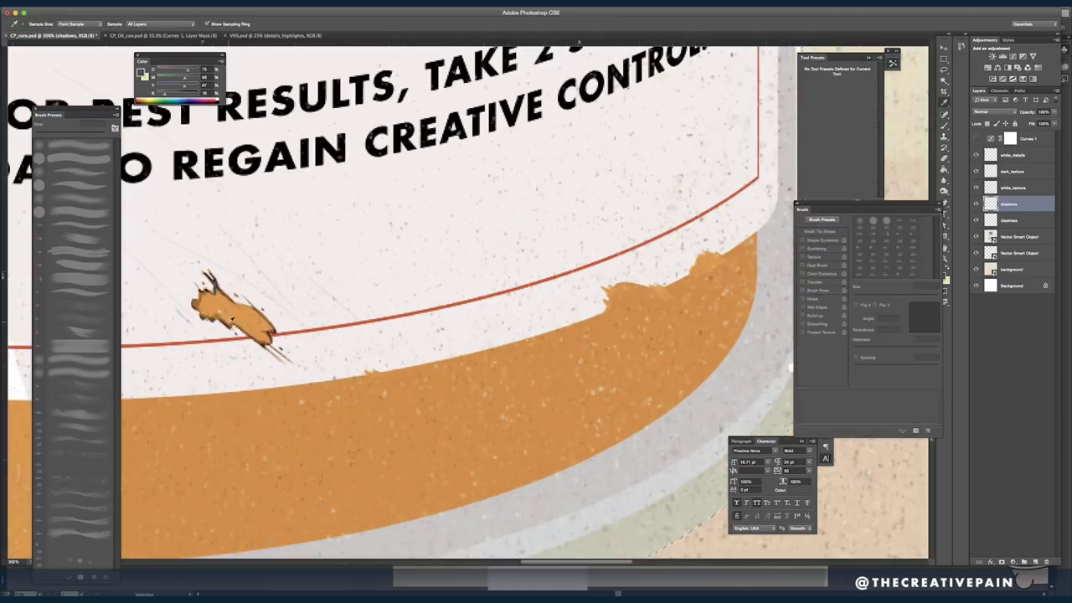
{"action": "mouse_move", "coordinate": [617, 286]}
{"action": "left_mouse_down"}
{"action": "mouse_move", "coordinate": [688, 279]}
{"action": "mouse_move", "coordinate": [706, 249]}
{"action": "mouse_move", "coordinate": [739, 243]}
{"action": "left_mouse_up"}
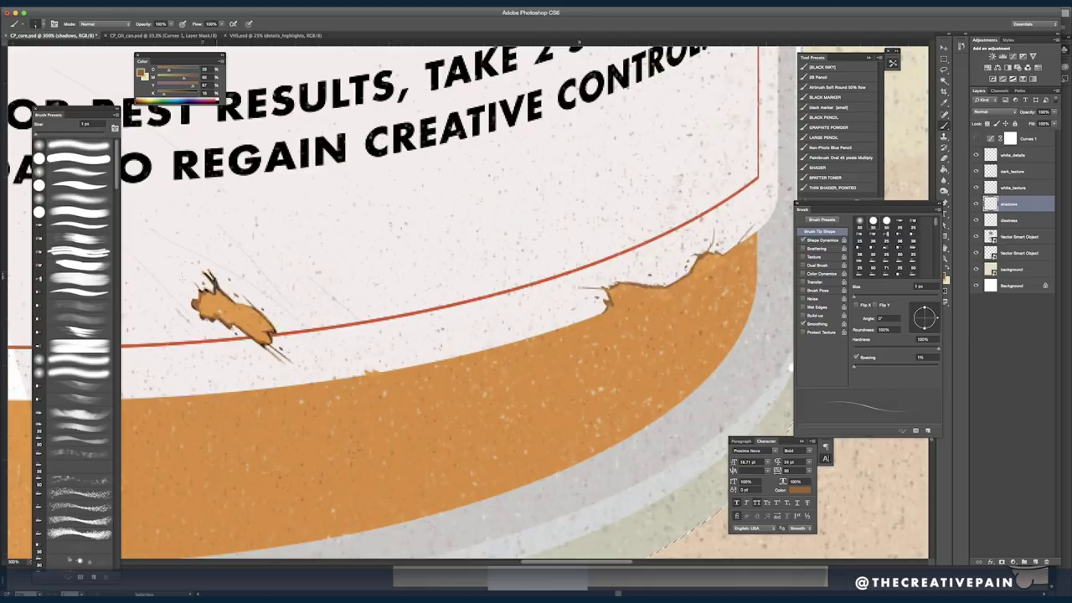
{"action": "left_click", "coordinate": [184, 95]}
{"action": "left_click_drag", "start_coordinate": [694, 270], "coordinate": [752, 226]}
{"action": "mouse_move", "coordinate": [601, 285]}
{"action": "left_mouse_down"}
{"action": "mouse_move", "coordinate": [618, 310]}
{"action": "mouse_move", "coordinate": [662, 267]}
{"action": "left_mouse_up"}
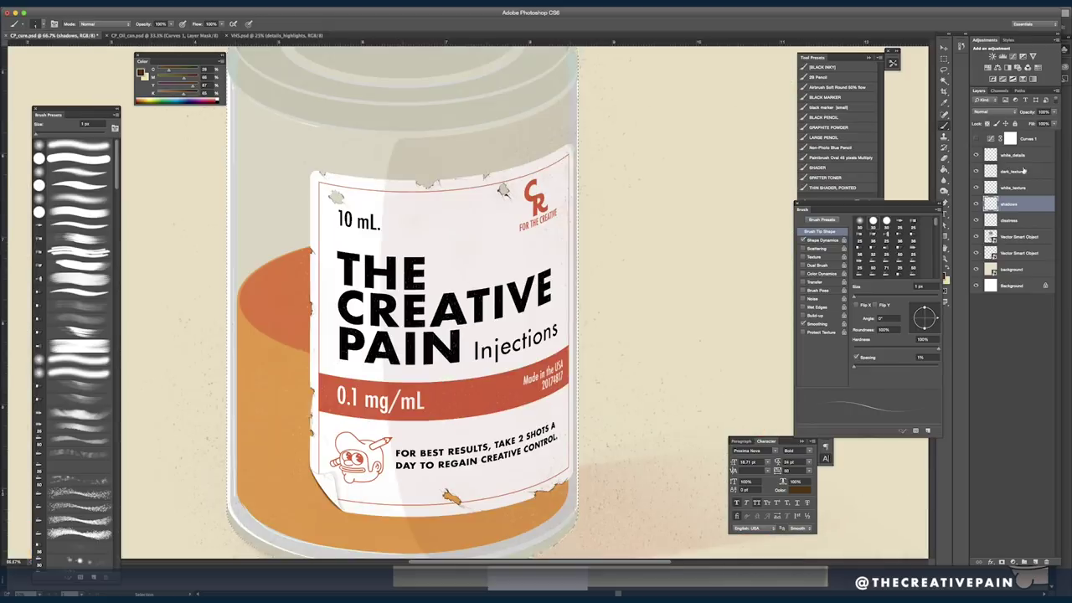
- Sample the label's off-white and chip the edges of the title lettering and thin border with a textured brush on the distress layer
{"action": "left_click", "coordinate": [1012, 155]}
{"action": "left_click", "coordinate": [402, 310]}
{"action": "left_click", "coordinate": [382, 309], "text": "alt"}
{"action": "left_click", "coordinate": [312, 308], "text": "alt"}
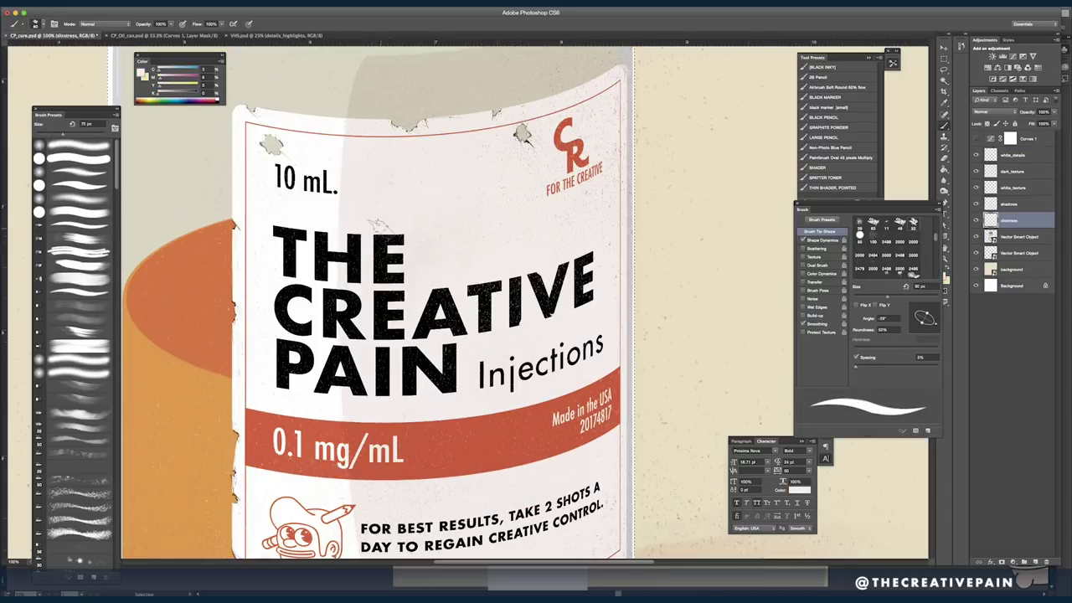
{"action": "key", "text": "bracketleft"}
{"action": "key", "text": "bracketleft"}
{"action": "key", "text": "bracketleft"}
{"action": "key", "text": "bracketleft"}
{"action": "key", "text": "bracketleft"}
{"action": "left_click_drag", "start_coordinate": [469, 289], "coordinate": [475, 294]}
{"action": "left_click", "coordinate": [396, 368], "text": "alt"}
{"action": "left_click", "coordinate": [458, 346], "text": "alt"}
{"action": "left_click_drag", "start_coordinate": [579, 296], "coordinate": [578, 304]}
{"action": "key", "text": "comma"}
{"action": "left_click", "coordinate": [542, 356], "text": "alt"}
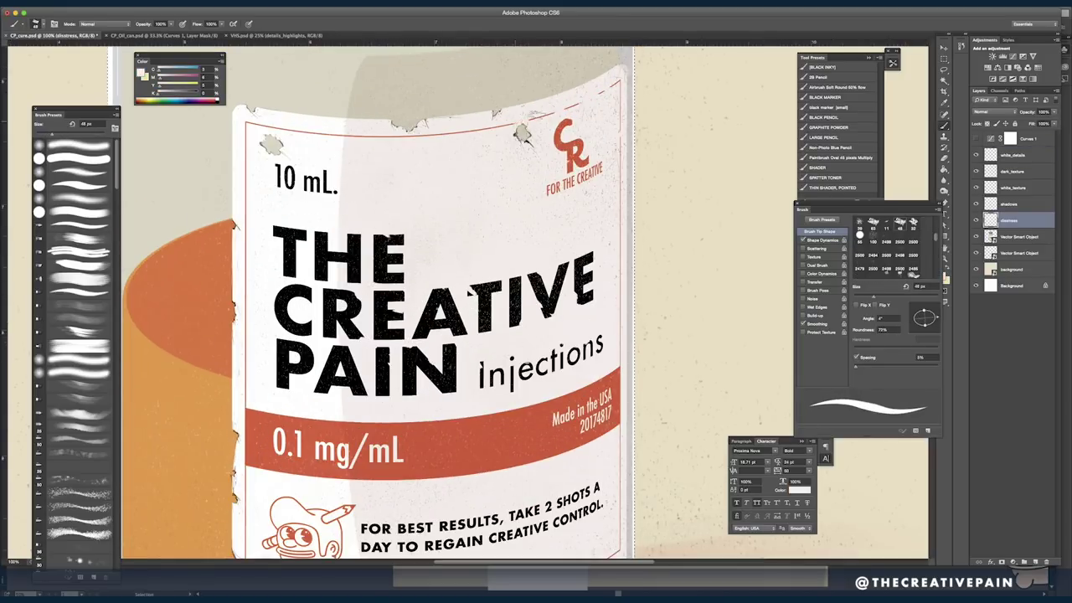
- Reduce the textured brush and chip the red dosage band's edges and the label's lower and left border lines with the label colours
{"action": "key", "text": "bracketleft"}
{"action": "key", "text": "bracketleft"}
{"action": "key", "text": "bracketleft"}
{"action": "key", "text": "bracketleft"}
{"action": "left_click_drag", "start_coordinate": [499, 412], "coordinate": [515, 411]}
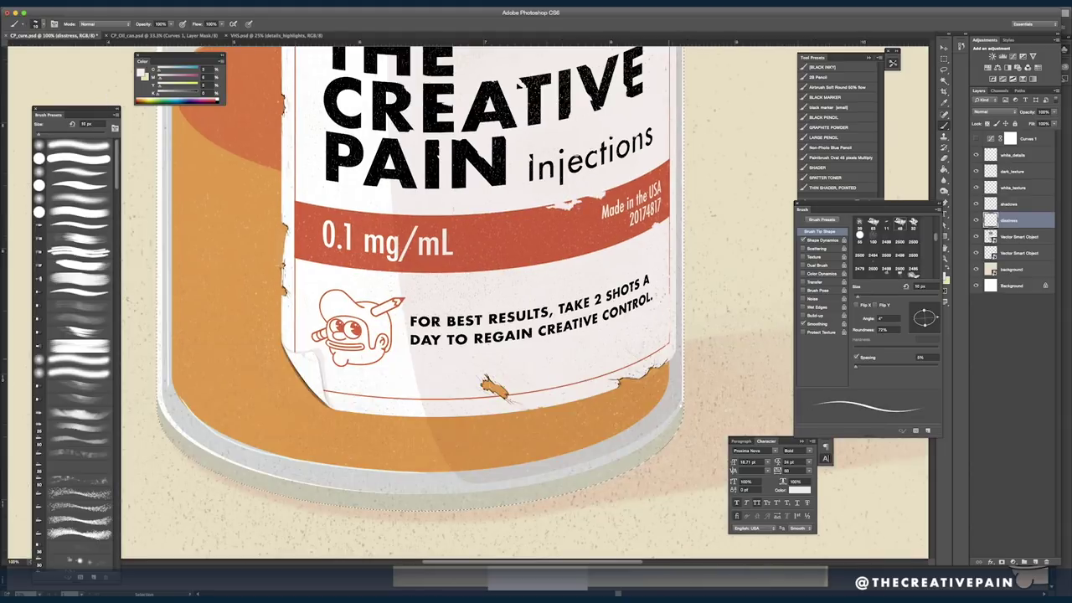
{"action": "left_click_drag", "start_coordinate": [504, 394], "coordinate": [491, 399]}
{"action": "left_click", "coordinate": [303, 289], "text": "alt"}
{"action": "left_click_drag", "start_coordinate": [294, 278], "coordinate": [324, 402]}
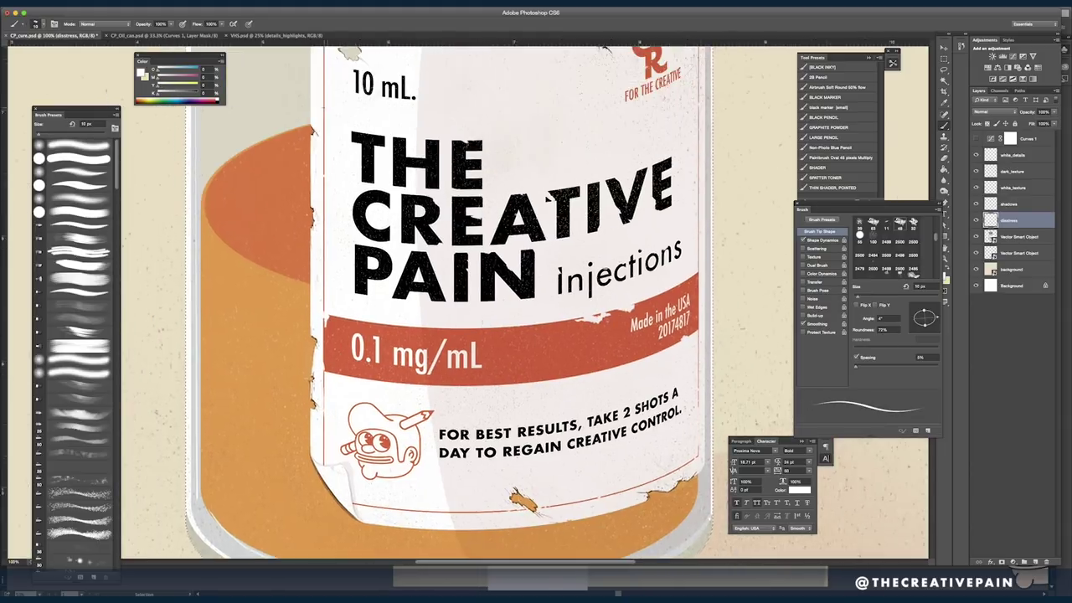
{"action": "scroll", "coordinate": [394, 515], "scroll_direction": "down", "scroll_amount": 1}
{"action": "scroll", "coordinate": [396, 513], "scroll_direction": "down", "scroll_amount": 1}
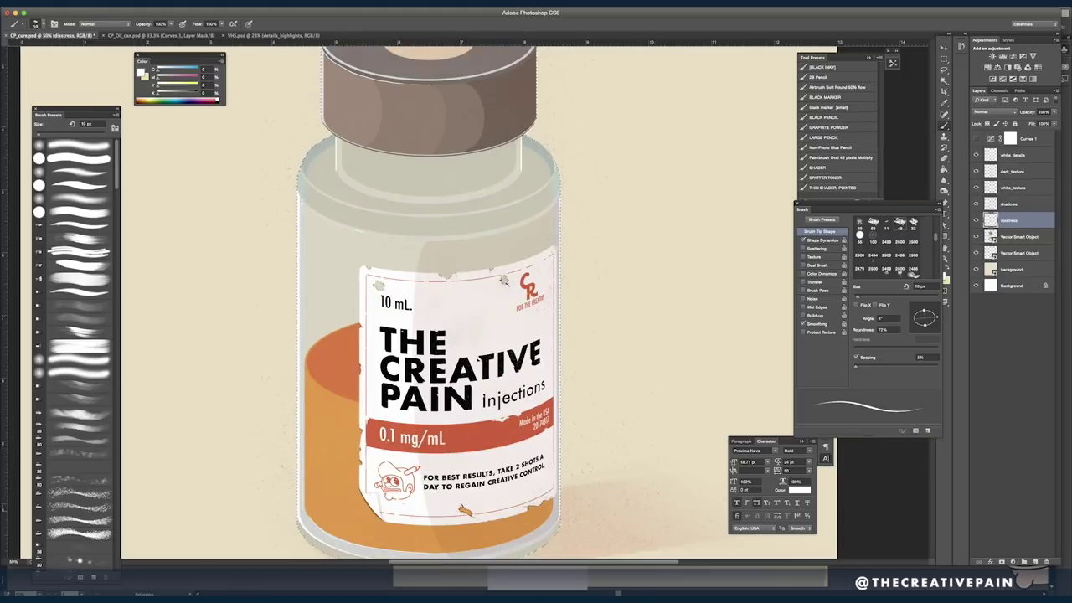
- Add thin 1 px white scratches to the "THE CREATIVE PAIN" lettering on the white_details layer
{"action": "key", "text": "e"}
{"action": "left_click", "coordinate": [1012, 155]}
{"action": "key", "text": "super+plus"}
{"action": "key", "text": "super+plus"}
{"action": "key", "text": "super+plus"}
{"action": "left_click_drag", "start_coordinate": [229, 431], "coordinate": [370, 195]}
{"action": "key", "text": "bracketleft"}
{"action": "key", "text": "bracketleft"}
{"action": "key", "text": "bracketleft"}
{"action": "key", "text": "bracketleft"}
{"action": "key", "text": "bracketleft"}
{"action": "key", "text": "bracketleft"}
{"action": "key", "text": "bracketleft"}
{"action": "key", "text": "bracketleft"}
{"action": "key", "text": "bracketleft"}
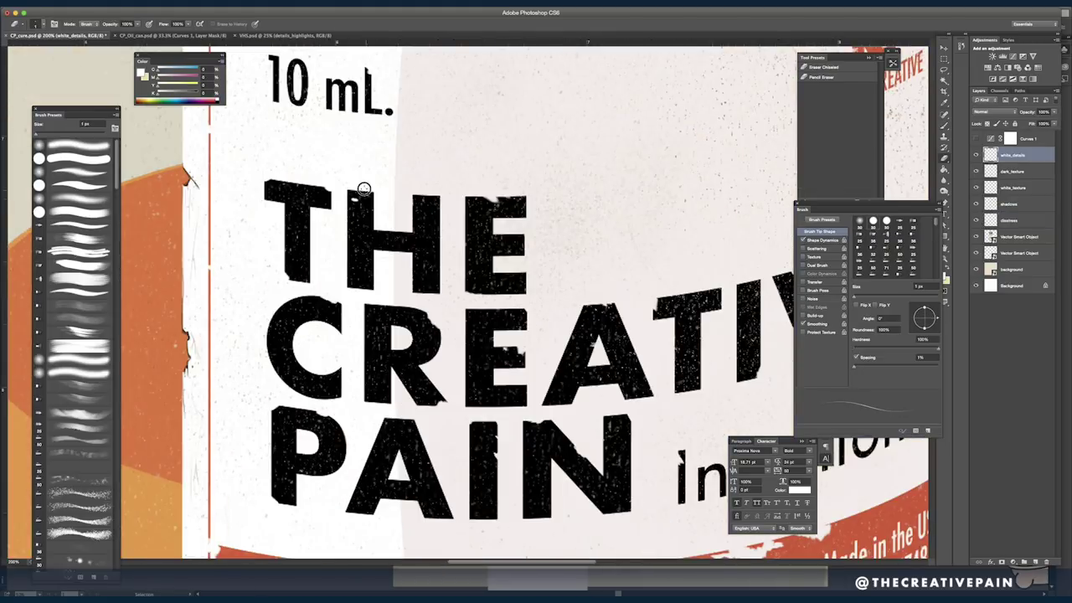
{"action": "key", "text": "b"}
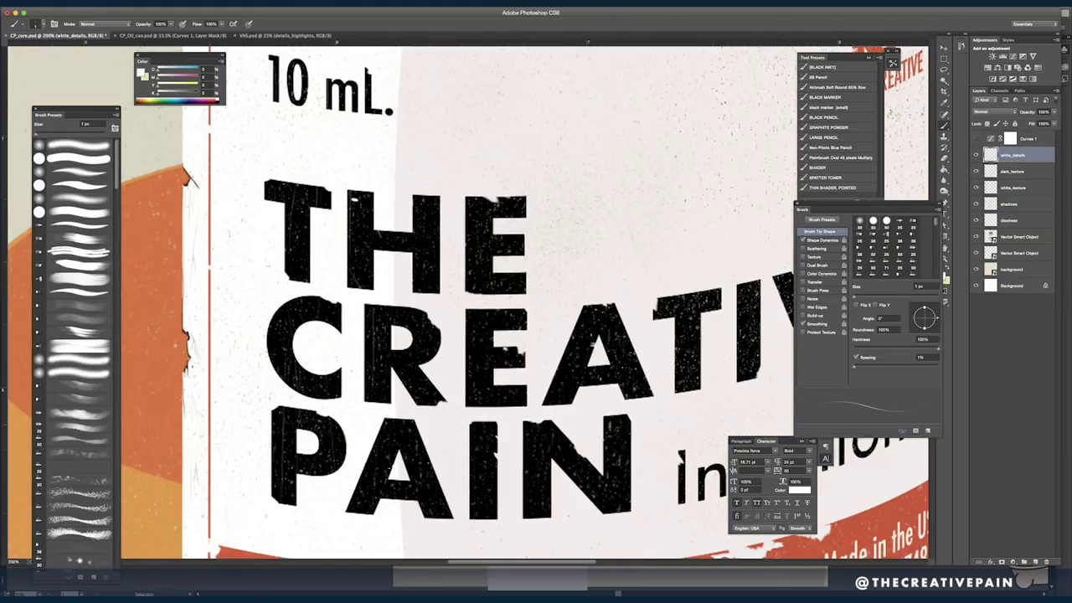
{"action": "key", "text": "ctrl+minus"}
{"action": "key", "text": "e"}
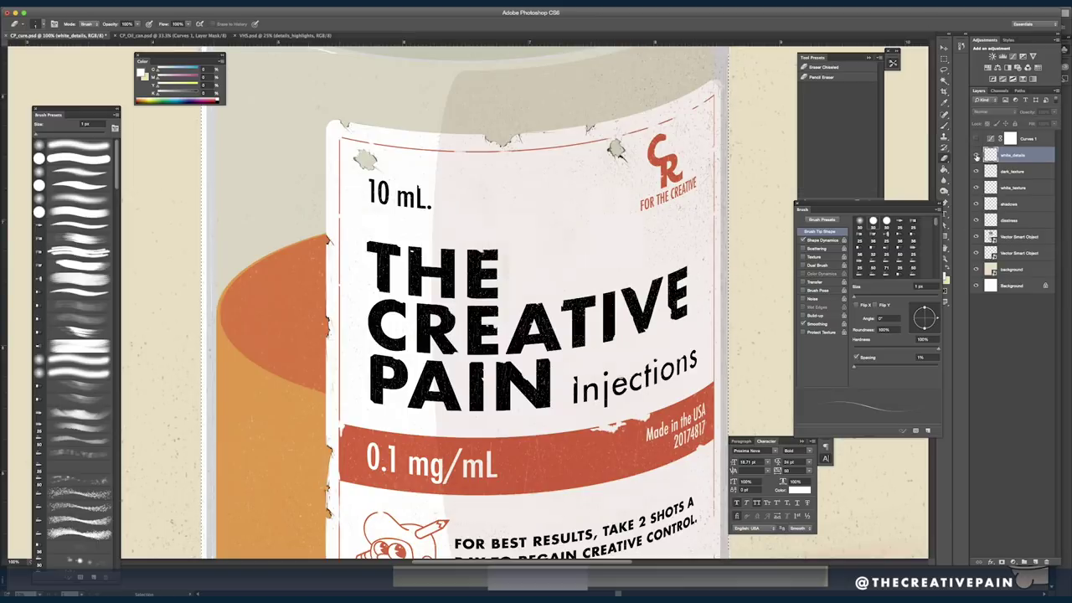
{"action": "key", "text": "b"}
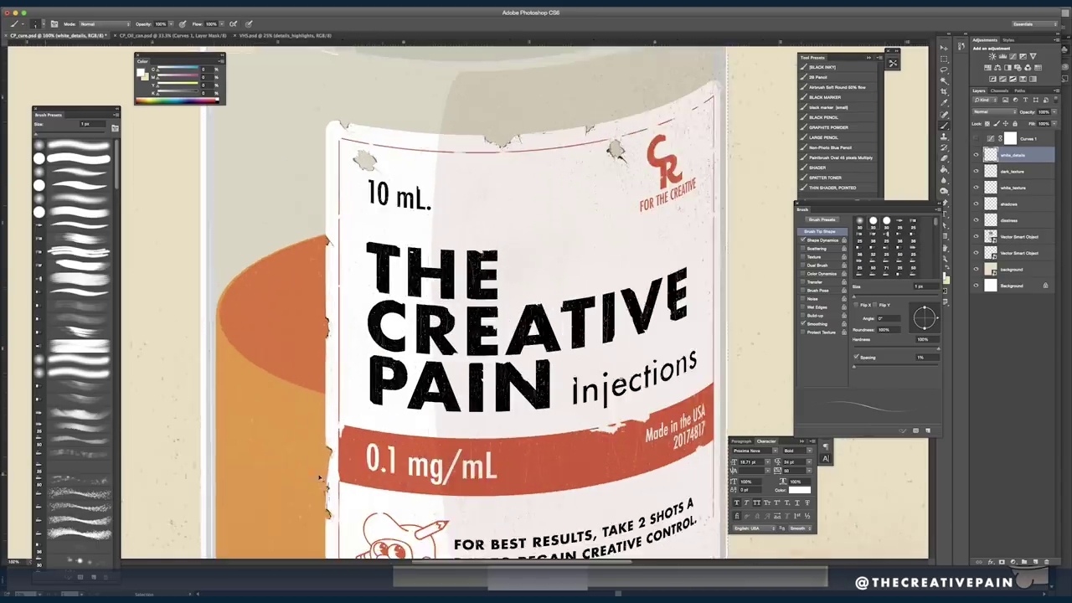
- Draw thin vertical white scratches on the glass over the orange liquid, left of the label
{"action": "mouse_move", "coordinate": [227, 493]}
{"action": "left_mouse_down"}
{"action": "mouse_move", "coordinate": [493, 274]}
{"action": "mouse_move", "coordinate": [497, 299]}
{"action": "left_mouse_up"}
{"action": "left_click_drag", "start_coordinate": [494, 271], "coordinate": [495, 291]}
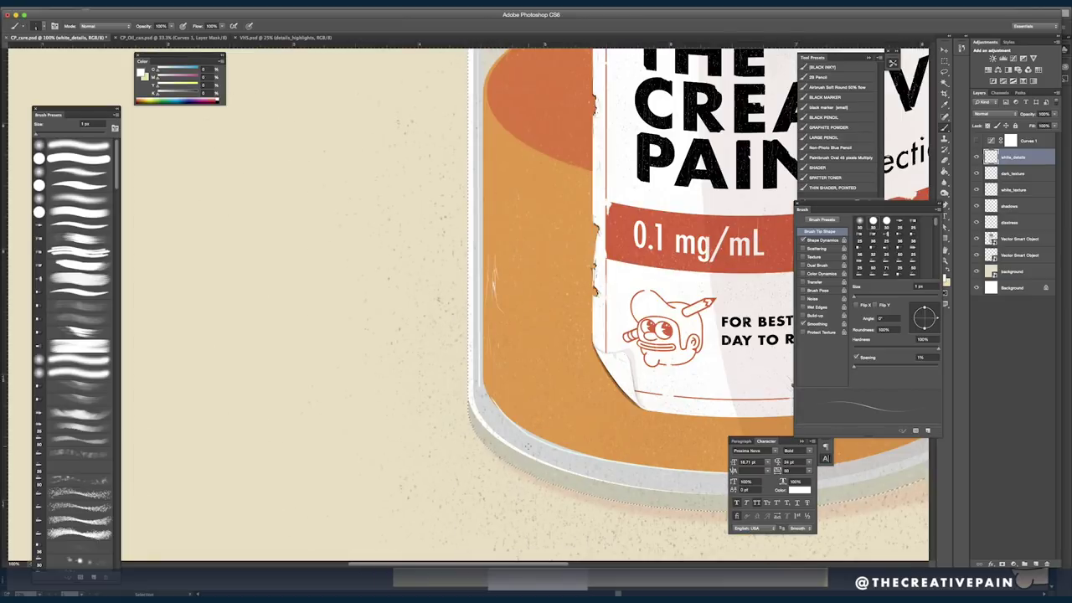
{"action": "key", "text": "ctrl+minus"}
{"action": "key", "text": "ctrl+minus"}
{"action": "left_click_drag", "start_coordinate": [486, 240], "coordinate": [474, 321]}
- Preview the artwork with the Curves 1 adjustment and check the vector artwork layer in isolation
{"action": "left_click", "coordinate": [976, 141]}
{"action": "left_click_drag", "start_coordinate": [664, 165], "coordinate": [602, 281]}
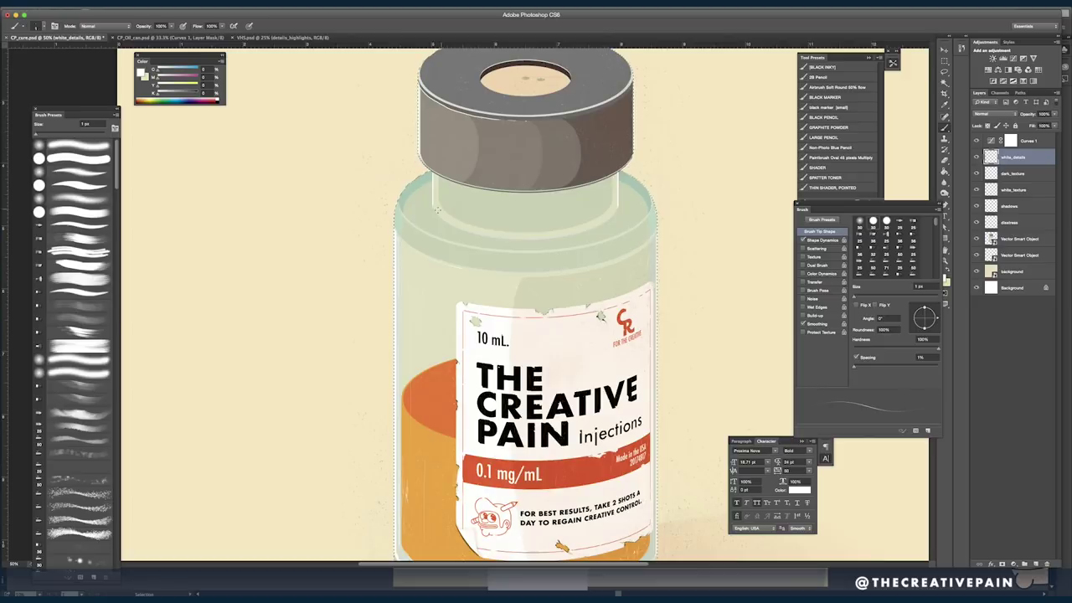
{"action": "key", "text": "ctrl+minus"}
{"action": "left_click", "coordinate": [977, 141]}
{"action": "left_click", "coordinate": [976, 239], "text": "alt"}
{"action": "left_click", "coordinate": [977, 239], "text": "alt"}
- Create a new layer above white_details at 41% opacity and set up an enlarged soft round brush for white highlights
{"action": "left_click", "coordinate": [1036, 564]}
{"action": "left_click", "coordinate": [860, 221]}
{"action": "key", "text": "bracketright"}
{"action": "key", "text": "bracketright"}
{"action": "key", "text": "bracketright"}
{"action": "key", "text": "bracketright"}
{"action": "key", "text": "bracketright"}
{"action": "mouse_move", "coordinate": [420, 243]}
{"action": "left_mouse_down"}
{"action": "mouse_move", "coordinate": [431, 498]}
{"action": "mouse_move", "coordinate": [577, 488]}
{"action": "left_mouse_up"}
{"action": "key", "text": "ctrl+z"}
{"action": "key", "text": "bracketright"}
{"action": "left_click", "coordinate": [994, 114]}
{"action": "left_click", "coordinate": [988, 114]}
{"action": "left_click_drag", "start_coordinate": [1038, 113], "coordinate": [1009, 114]}
{"action": "mouse_move", "coordinate": [526, 282]}
{"action": "left_mouse_down"}
{"action": "mouse_move", "coordinate": [423, 243]}
{"action": "mouse_move", "coordinate": [431, 482]}
{"action": "left_mouse_up"}
{"action": "key", "text": "ctrl+z"}
{"action": "left_click_drag", "start_coordinate": [433, 356], "coordinate": [456, 469]}
{"action": "key", "text": "ctrl+z"}
- Paint soft white highlights over the vial with a 90 px brush and erase the excess along the label's right side with a 175 px eraser
{"action": "key", "text": "bracketright"}
{"action": "key", "text": "bracketright"}
{"action": "key", "text": "bracketright"}
{"action": "key", "text": "bracketright"}
{"action": "key", "text": "bracketright"}
{"action": "key", "text": "bracketright"}
{"action": "key", "text": "bracketright"}
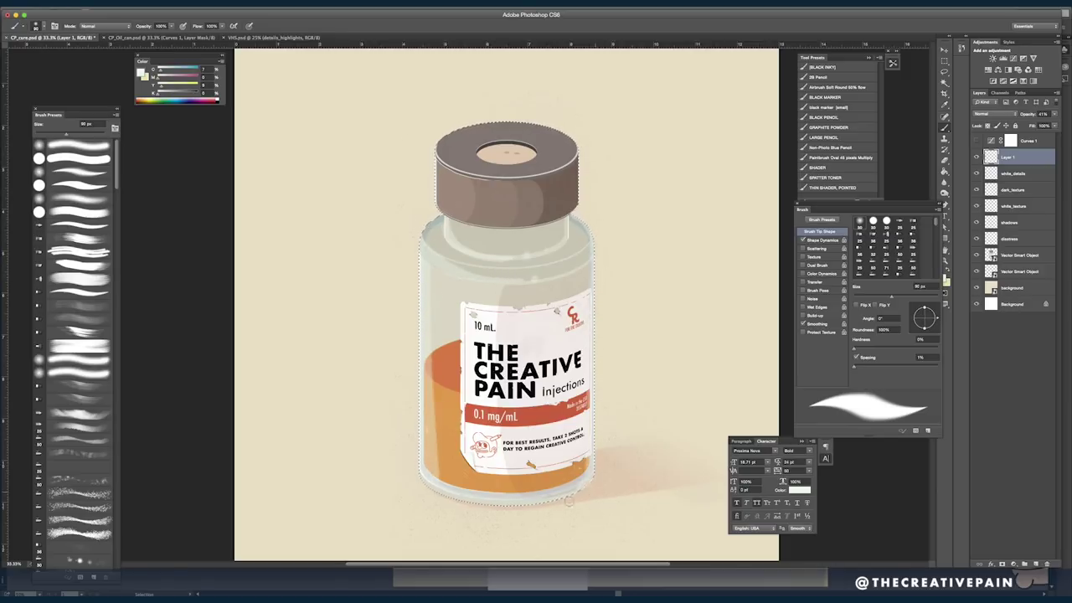
{"action": "key", "text": "e"}
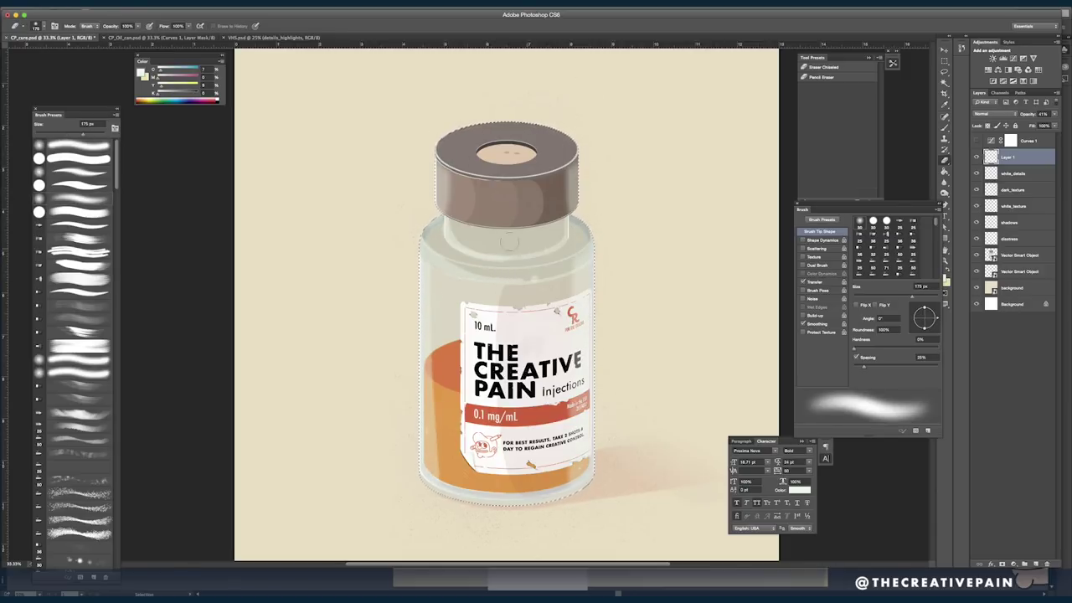
{"action": "left_click_drag", "start_coordinate": [558, 273], "coordinate": [581, 481]}
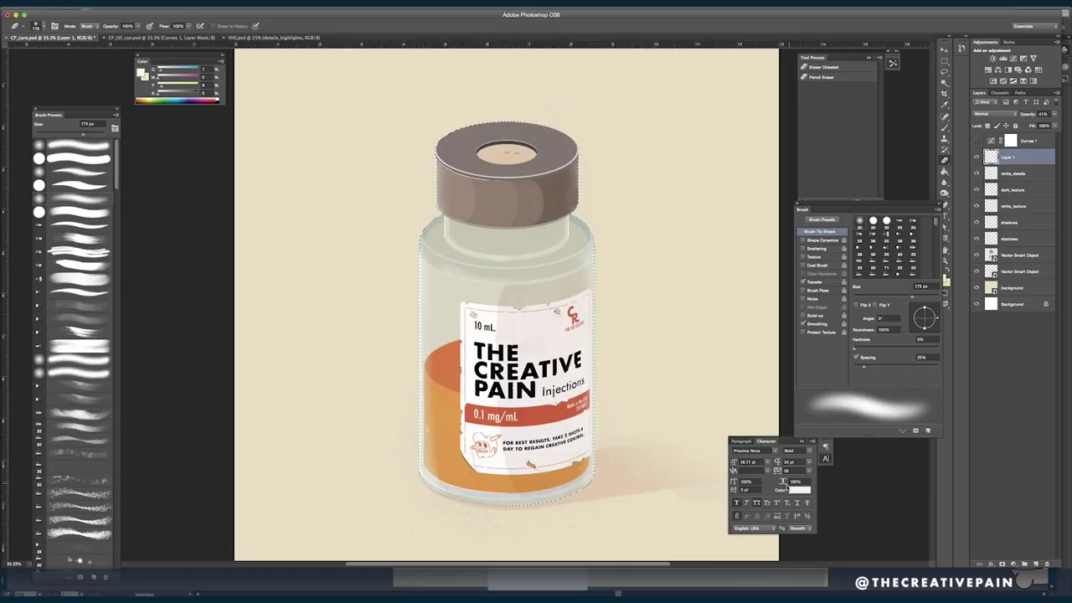
- Rename the highlight layer glare_light, add a glare_dark layer above it at reduced opacity, and switch the paint colour to black
{"action": "key", "text": "b"}
{"action": "double_click", "coordinate": [1009, 157]}
{"action": "type", "text": "glare_light"}
{"action": "left_click", "coordinate": [1036, 565]}
{"action": "double_click", "coordinate": [1009, 158]}
{"action": "type", "text": "glare_dark"}
{"action": "left_click_drag", "start_coordinate": [158, 95], "coordinate": [196, 95]}
{"action": "left_click_drag", "start_coordinate": [1028, 114], "coordinate": [1014, 114]}
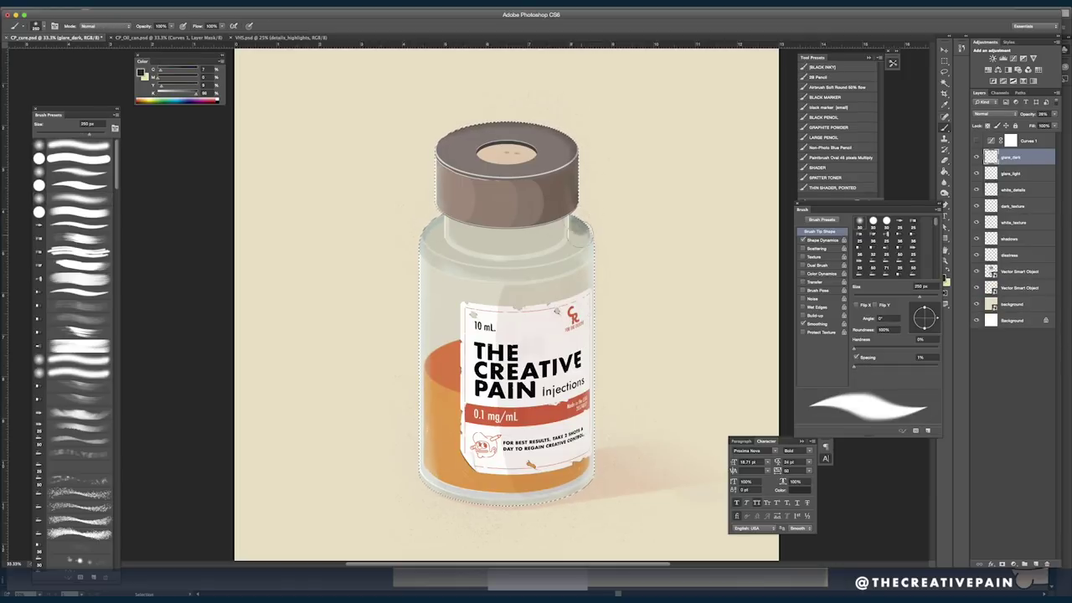
- Paint soft dark shading along the vial's edges with a reduced brush and soften it with a 175 px eraser
{"action": "key", "text": "bracketleft"}
{"action": "key", "text": "bracketleft"}
{"action": "key", "text": "bracketleft"}
{"action": "key", "text": "bracketleft"}
{"action": "key", "text": "bracketleft"}
{"action": "key", "text": "bracketleft"}
{"action": "key", "text": "bracketleft"}
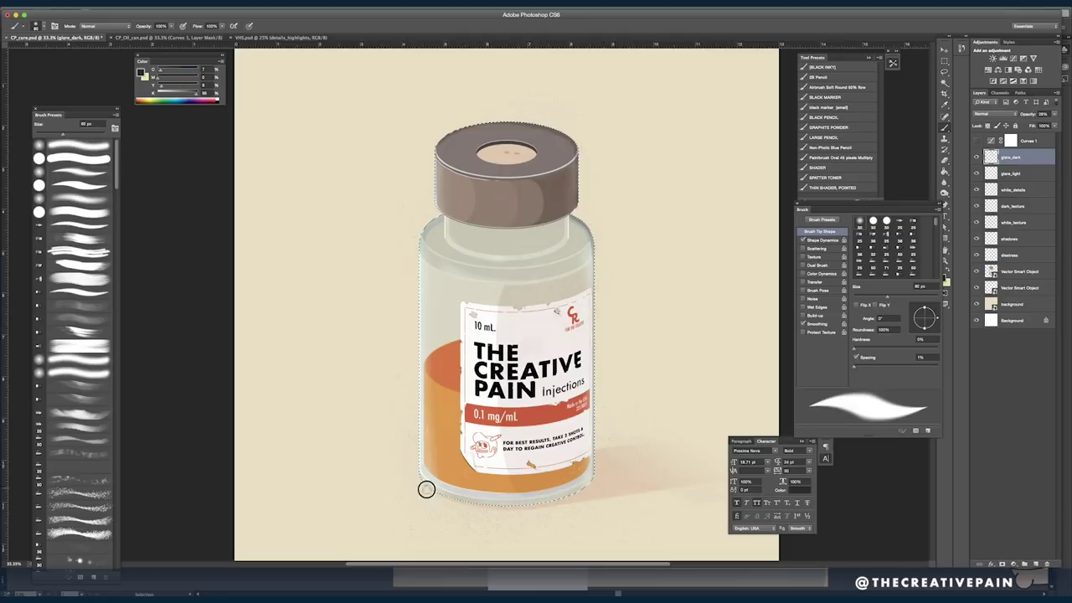
{"action": "key", "text": "e"}
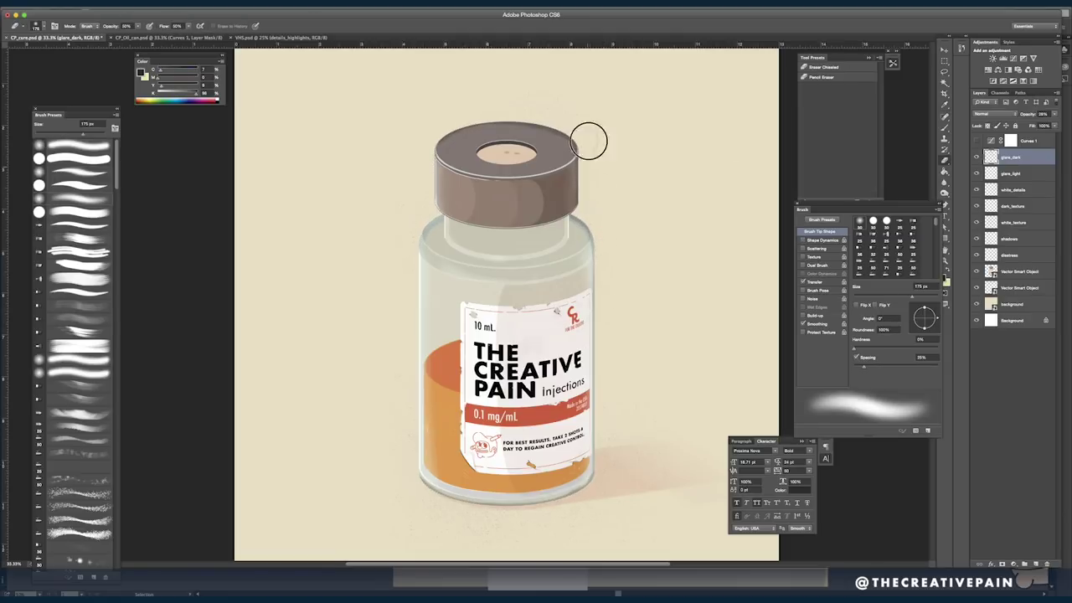
- Paint vertical white glare streaks down the glass on a new 35% opacity layer between glare_light and glare_dark
{"action": "key", "text": "ctrl+shift+alt+n"}
{"action": "key", "text": "b"}
{"action": "left_click_drag", "start_coordinate": [592, 252], "coordinate": [593, 479]}
{"action": "left_click_drag", "start_coordinate": [1026, 114], "coordinate": [1008, 115]}
{"action": "key", "text": "e"}
{"action": "key", "text": "b"}
{"action": "key", "text": "bracketleft"}
{"action": "key", "text": "bracketleft"}
{"action": "key", "text": "bracketleft"}
{"action": "key", "text": "bracketleft"}
{"action": "key", "text": "bracketleft"}
{"action": "key", "text": "bracketleft"}
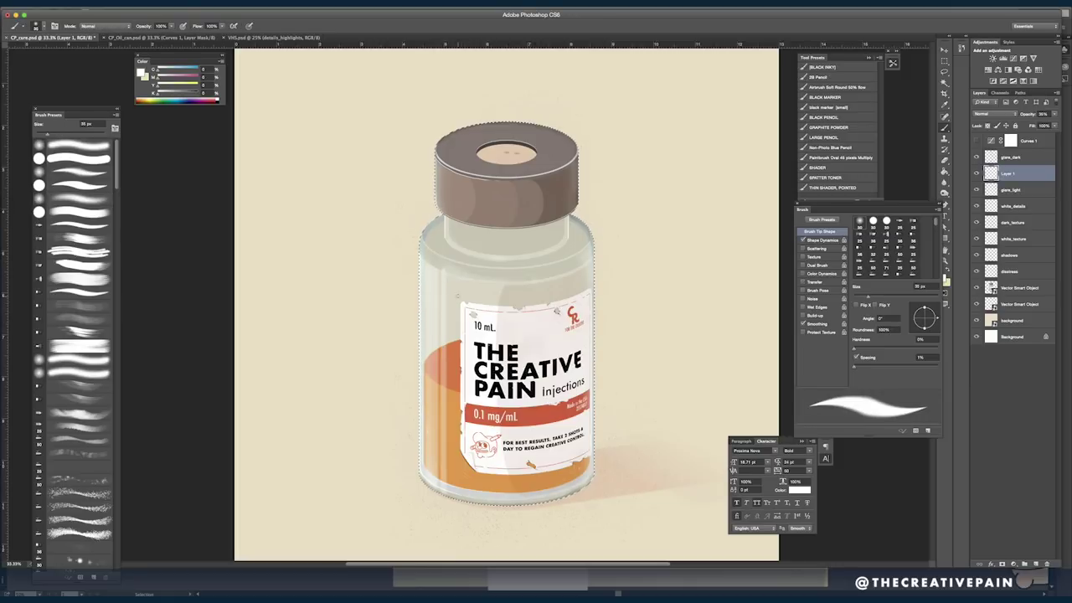
- Show the Curves 1 adjustment and refine the white glare streaks on the cap and glass with brush and eraser
{"action": "key", "text": "super+minus"}
{"action": "key", "text": "e"}
{"action": "left_click", "coordinate": [976, 141]}
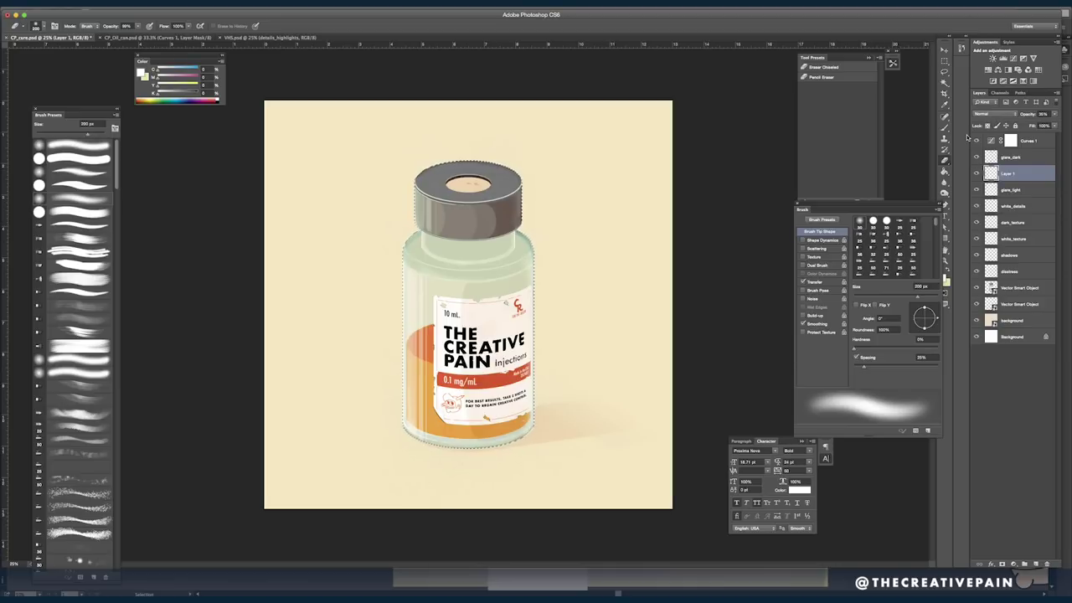
{"action": "key", "text": "b"}
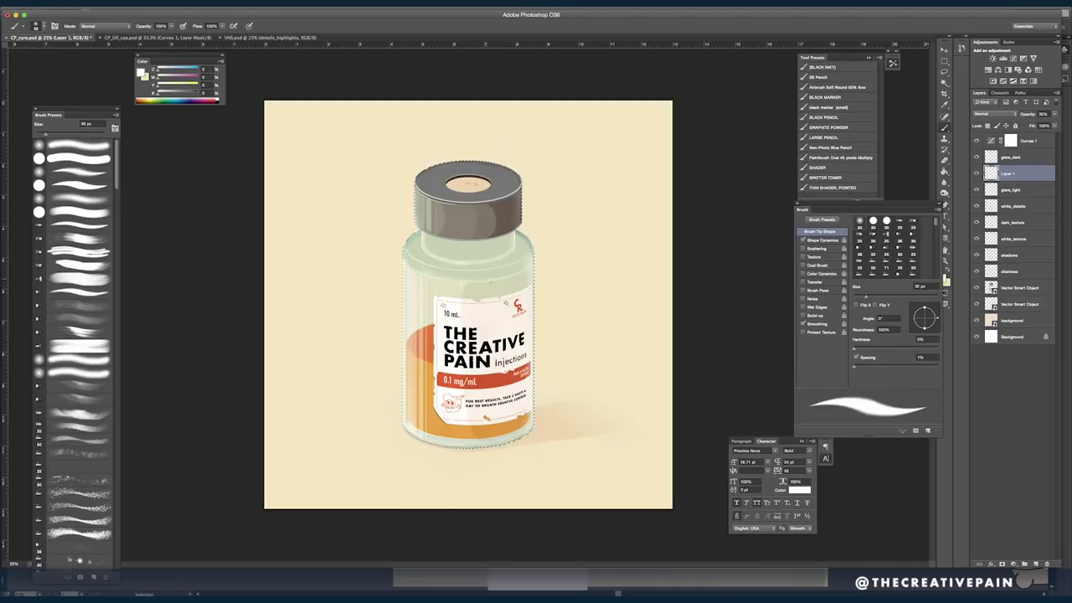
{"action": "key", "text": "super+equal"}
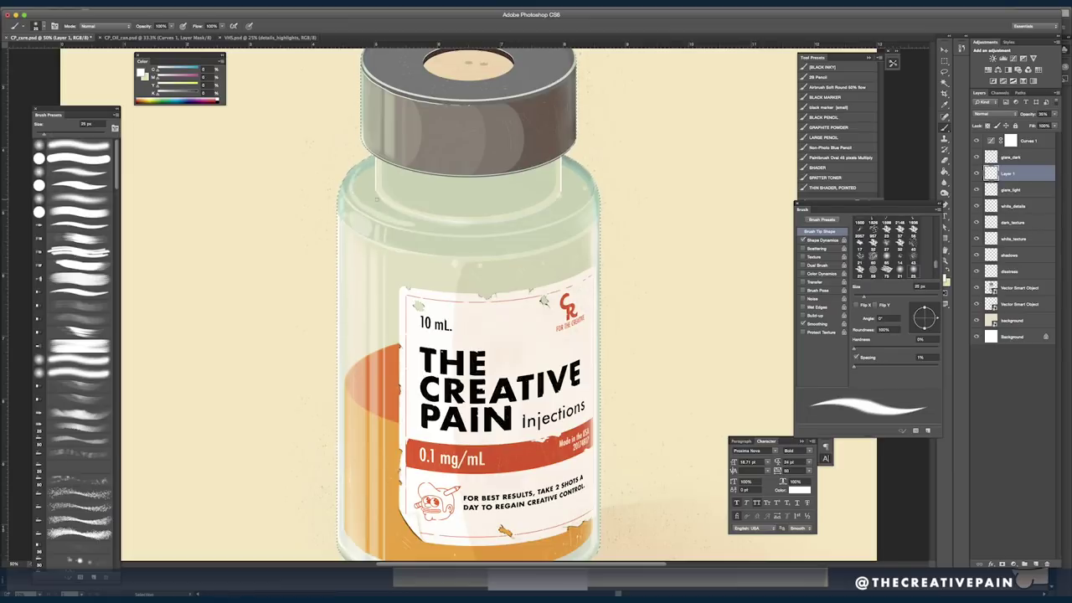
{"action": "key", "text": "e"}
{"action": "key", "text": "super+minus"}
{"action": "key", "text": "b"}
{"action": "key", "text": "e"}
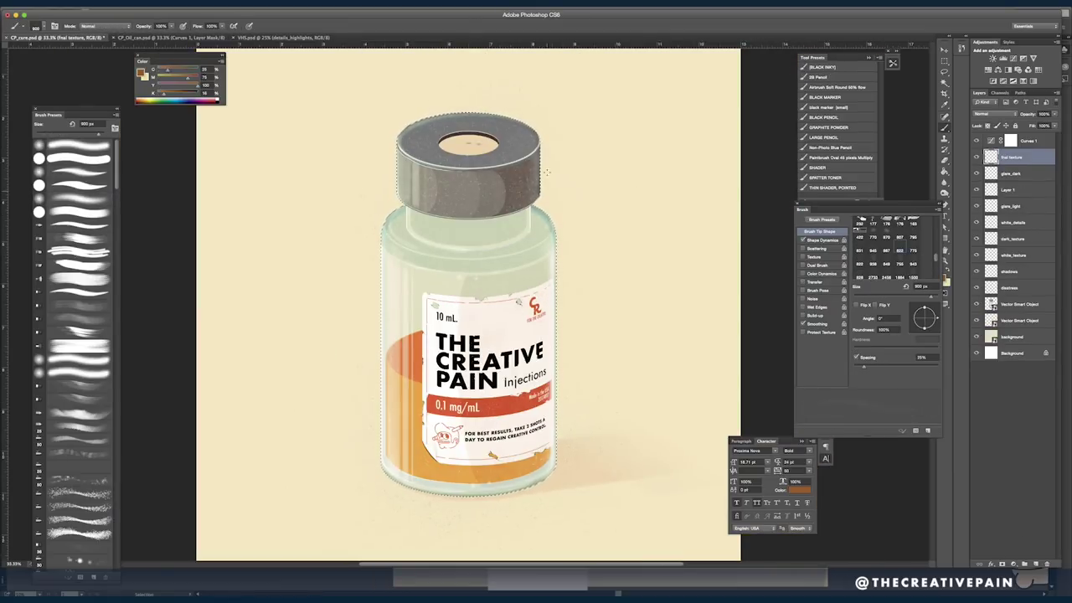
- Work texture over the vial on the final texture layer using black sampled from the lettering, and soften it with the eraser
{"action": "key", "text": "e"}
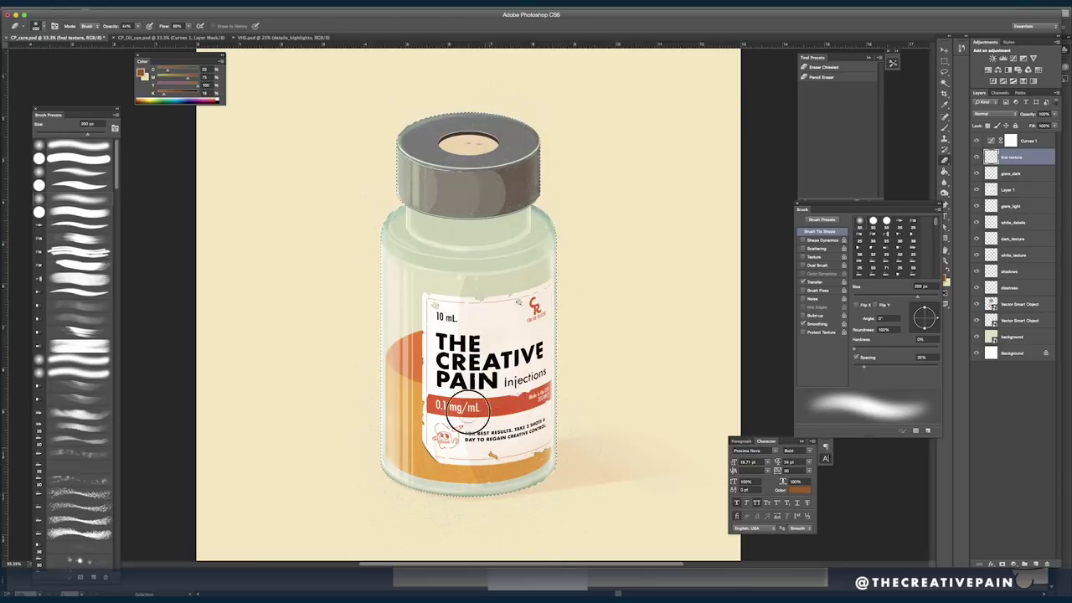
{"action": "key", "text": "b"}
{"action": "left_click", "coordinate": [495, 382], "text": "alt"}
{"action": "key", "text": "e"}
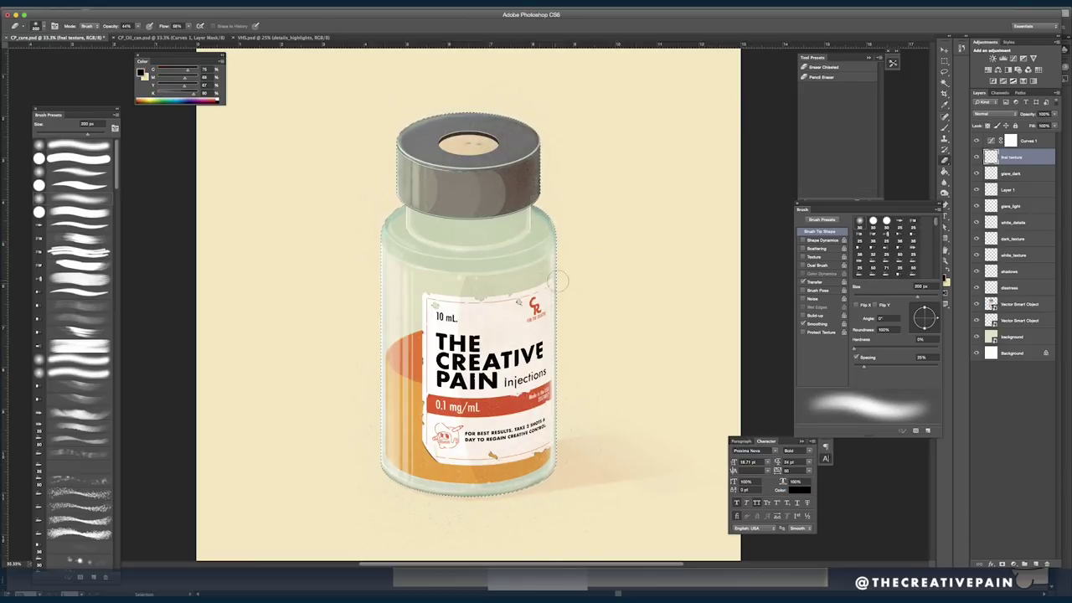
{"action": "key", "text": "super+minus"}
{"action": "key", "text": "b"}
{"action": "key", "text": "super+plus"}
{"action": "key", "text": "e"}
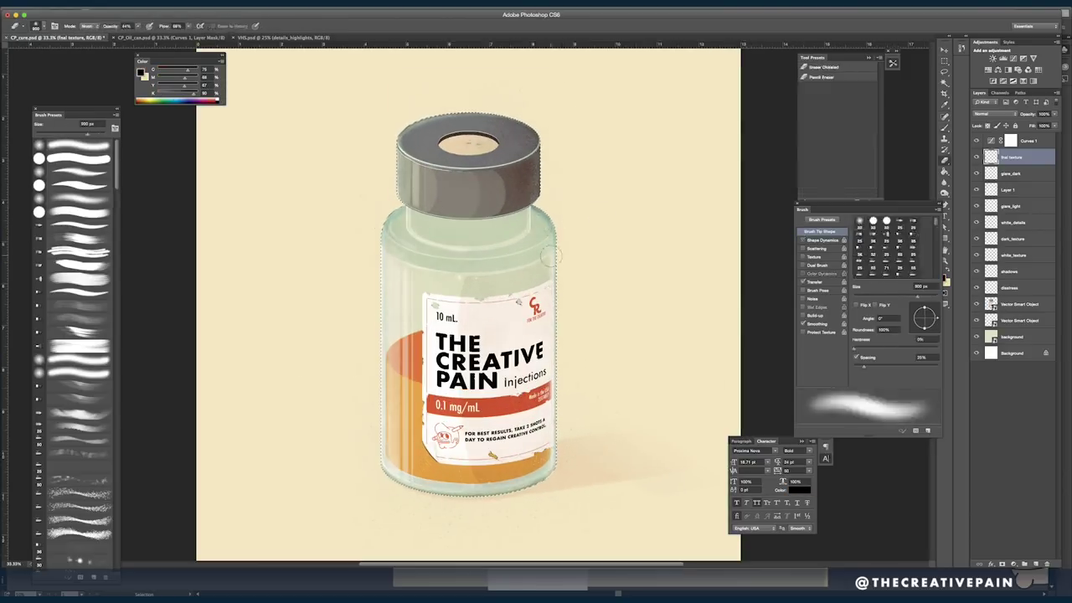
- Brush a soft pale yellow glow along the vial's glass on a new layer above glare streak and erase the excess
{"action": "key", "text": "b"}
{"action": "left_click", "coordinate": [559, 464], "text": "alt"}
{"action": "left_click_drag", "start_coordinate": [406, 419], "coordinate": [404, 266]}
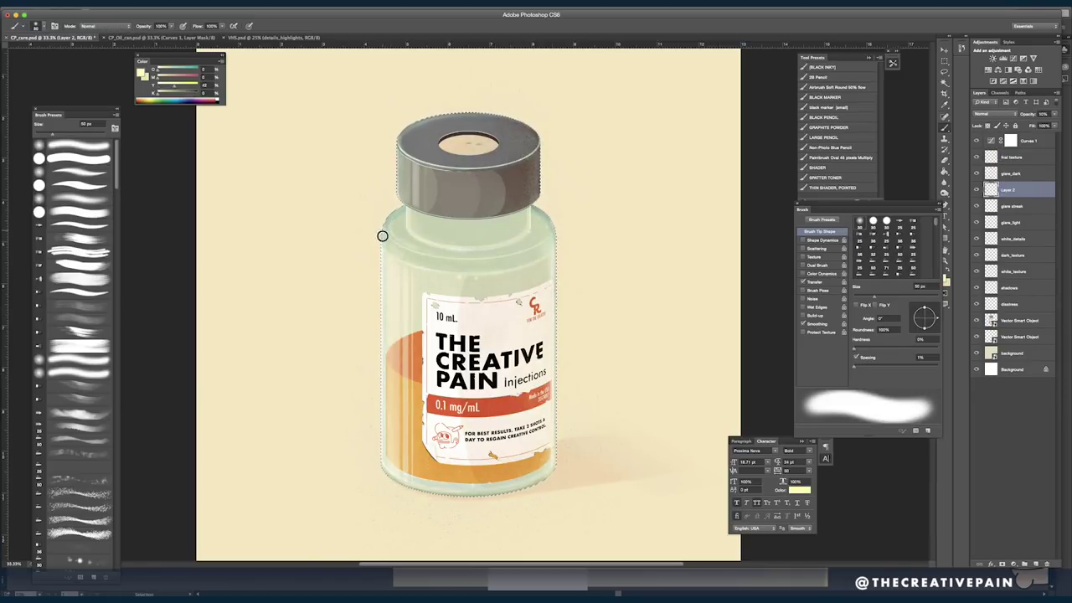
{"action": "key", "text": "e"}
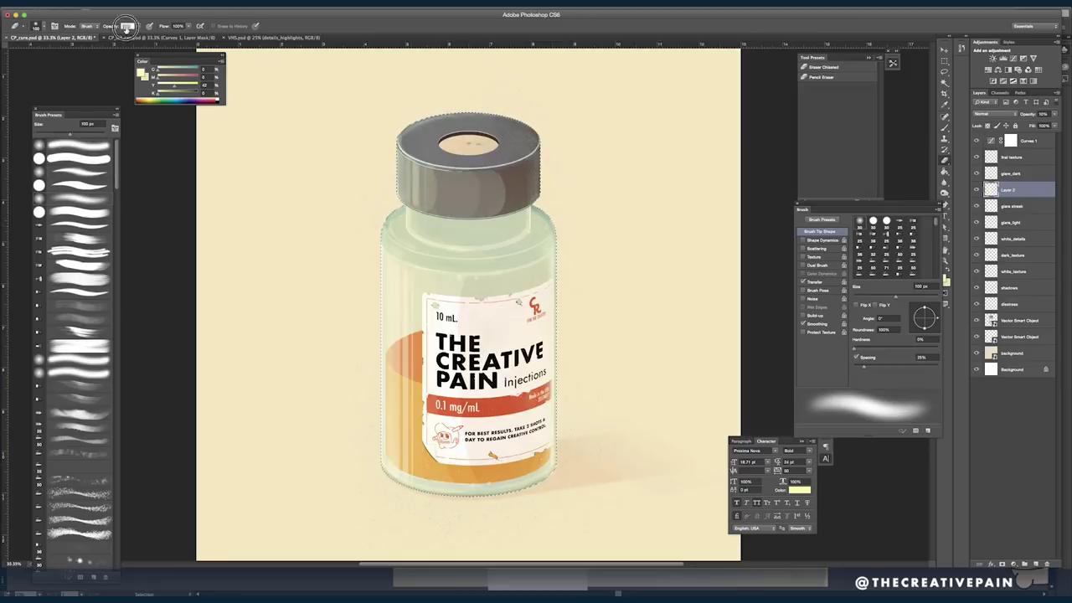
- Clear the selection around the vial and save the document
{"action": "key", "text": "b"}
{"action": "key", "text": "m"}
{"action": "left_click", "coordinate": [748, 216]}
{"action": "key", "text": "super+minus"}
{"action": "key", "text": "super+s"}
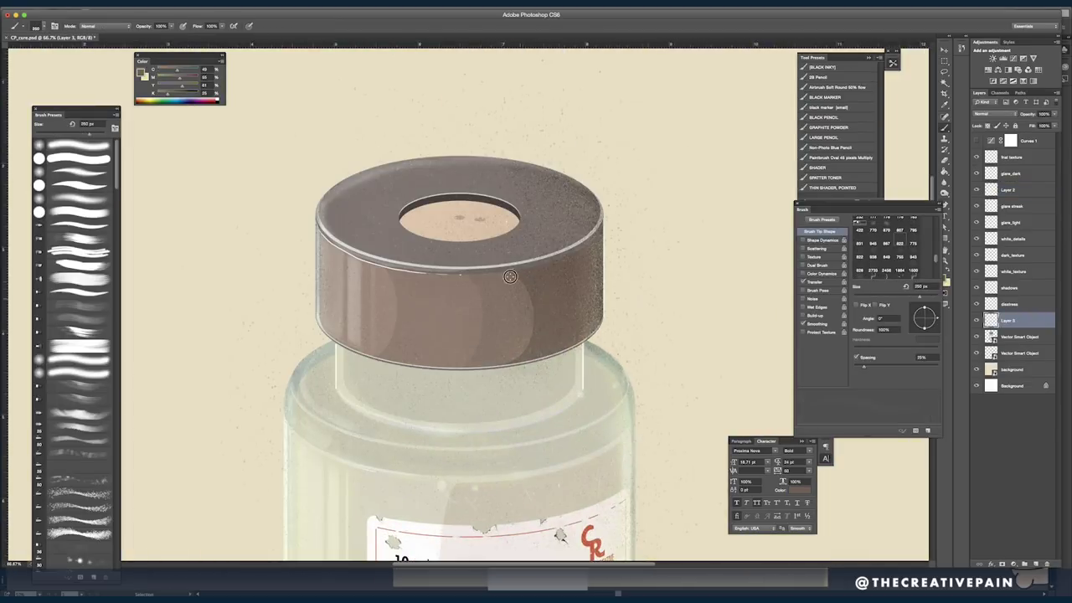
- Erase excess cap texture with a 45 px eraser and stipple the cap's side with a sampled cap colour using a 400 px textured brush
{"action": "key", "text": "e"}
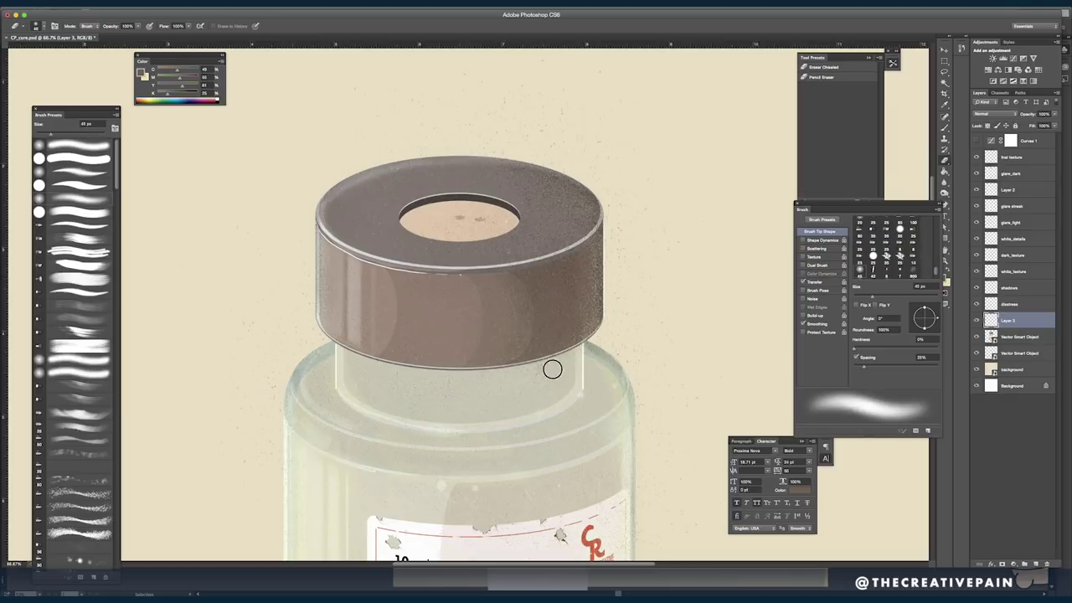
{"action": "key", "text": "b"}
{"action": "left_click", "coordinate": [396, 290], "text": "alt"}
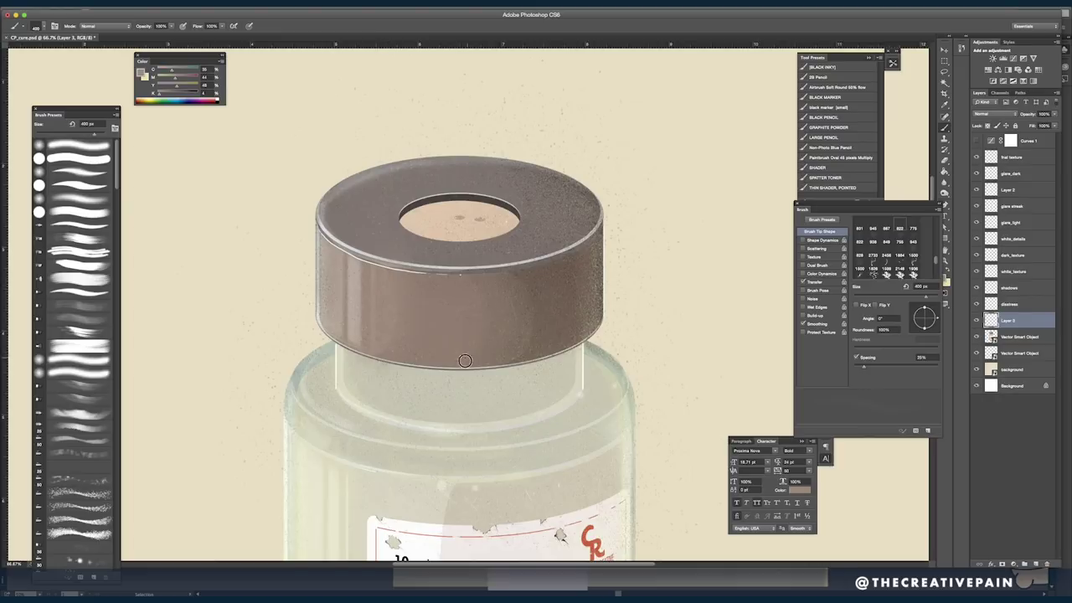
{"action": "key", "text": "super+minus"}
{"action": "key", "text": "super+minus"}
{"action": "key", "text": "super+minus"}
{"action": "key", "text": "super+plus"}
{"action": "key", "text": "super+plus"}
{"action": "key", "text": "super+plus"}
{"action": "key", "text": "super+plus"}
{"action": "left_click_drag", "start_coordinate": [497, 148], "coordinate": [598, 502]}
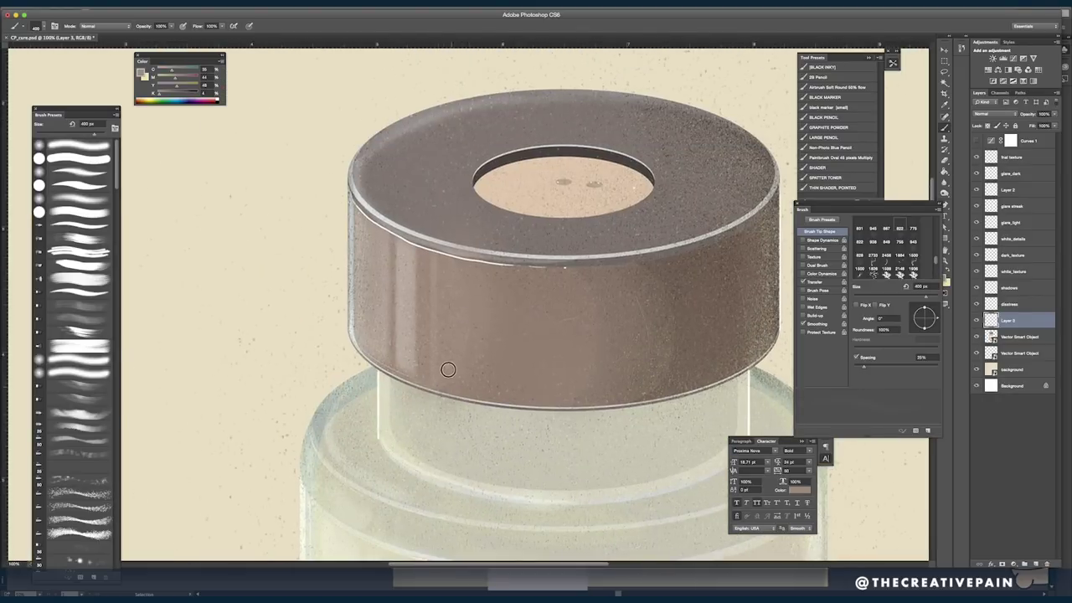
- Clean up the stippled texture on the cap with a small eraser and check the whole cap against the vial
{"action": "key", "text": "e"}
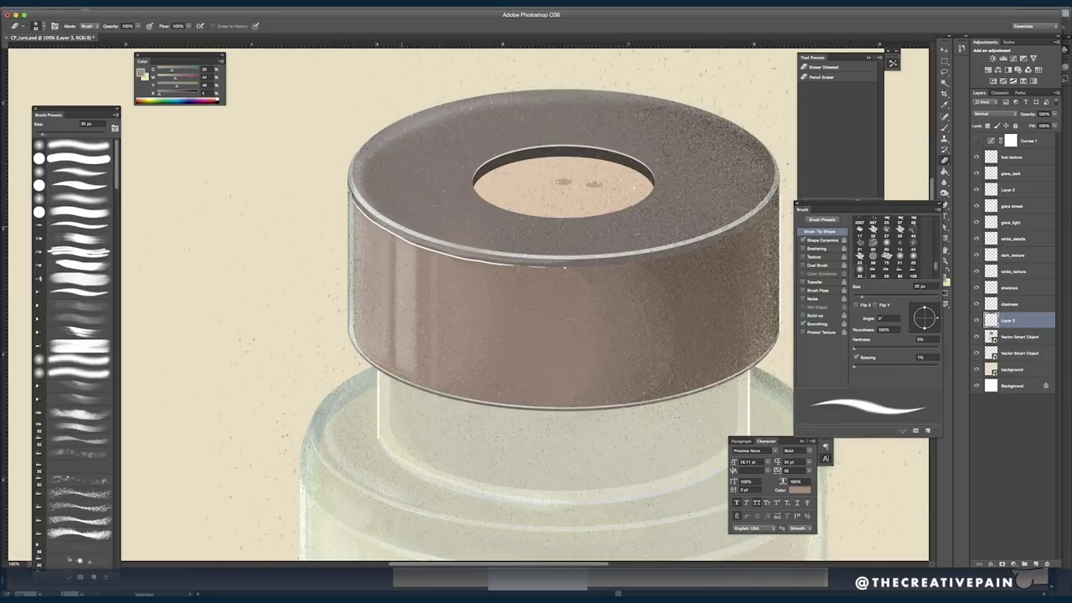
{"action": "key", "text": "ctrl+minus"}
{"action": "key", "text": "ctrl+minus"}
{"action": "key", "text": "ctrl+minus"}
{"action": "key", "text": "ctrl+minus"}
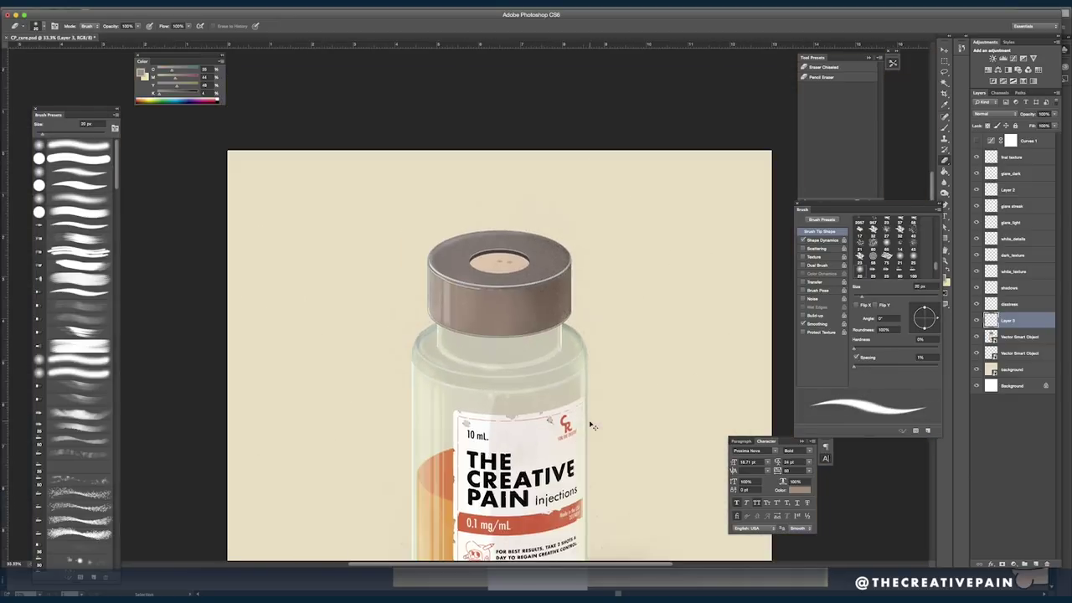